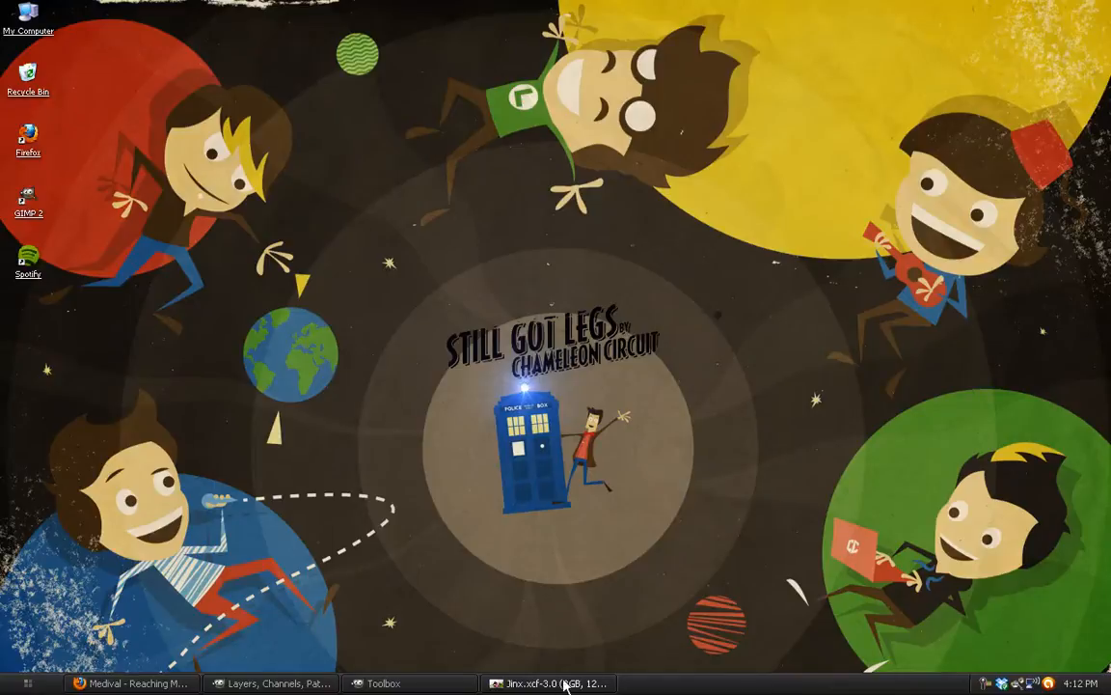
- Examine the pink energy effect in the finished Jinx.xcf composite at 100% zoom and in full view
{"action": "left_click", "coordinate": [574, 681]}
{"action": "left_click_drag", "start_coordinate": [429, 82], "coordinate": [429, 72]}
{"action": "key", "text": "1"}
{"action": "left_click_drag", "start_coordinate": [536, 434], "coordinate": [515, 344]}
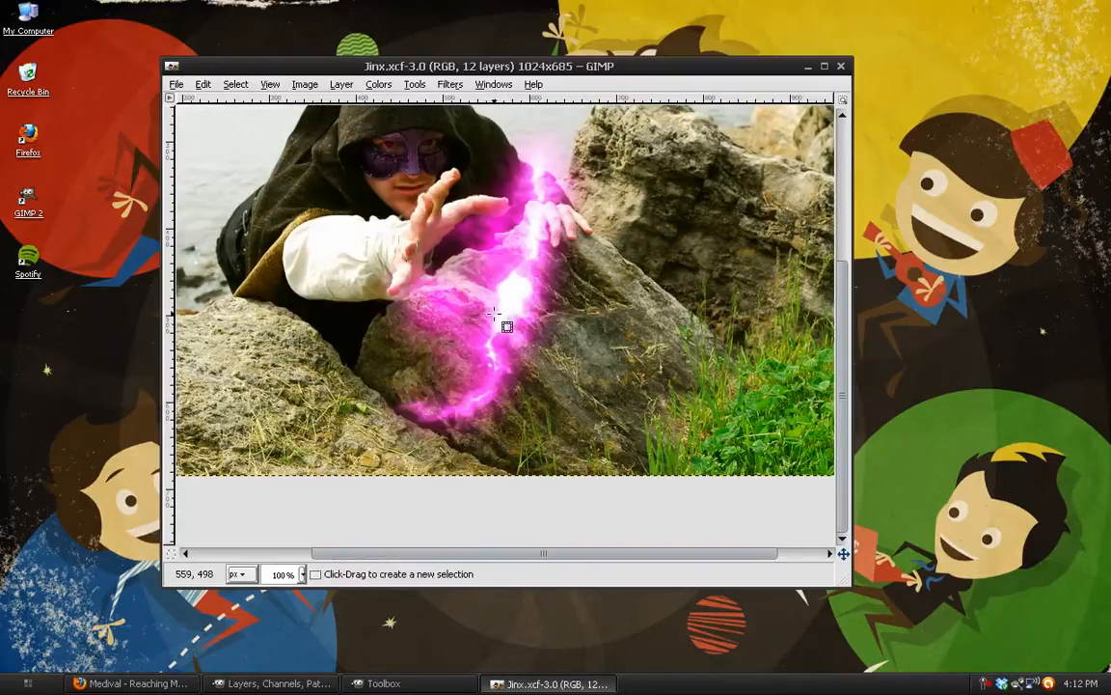
{"action": "left_click_drag", "start_coordinate": [545, 200], "coordinate": [528, 234]}
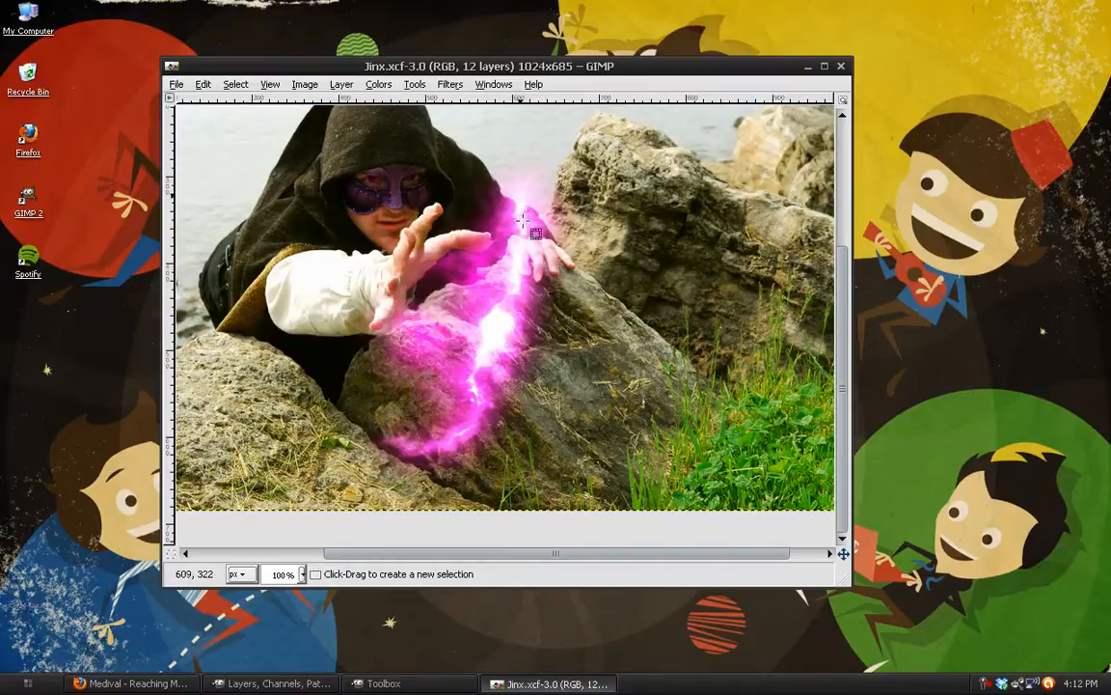
{"action": "left_click_drag", "start_coordinate": [481, 350], "coordinate": [478, 366]}
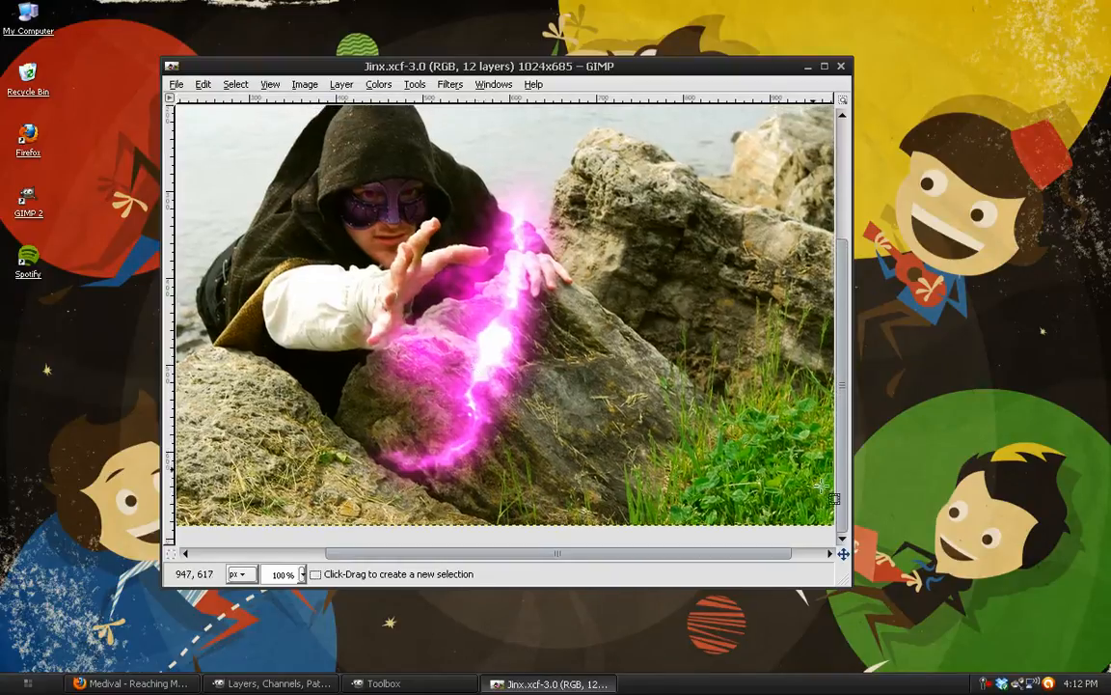
{"action": "left_click_drag", "start_coordinate": [841, 580], "coordinate": [901, 572]}
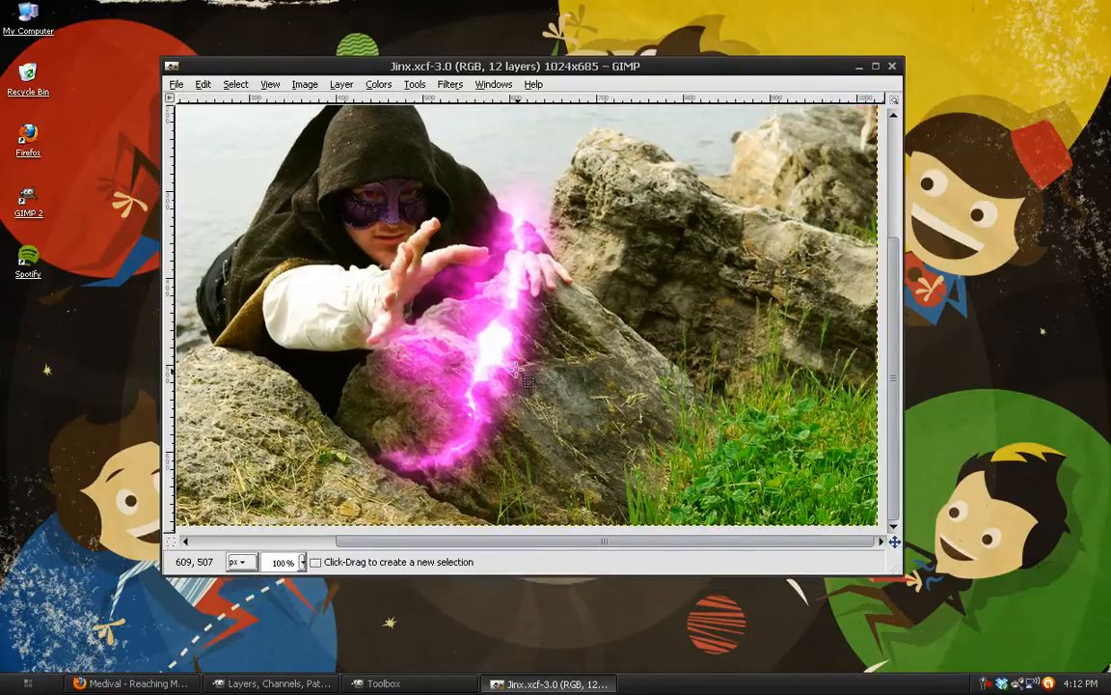
{"action": "left_click_drag", "start_coordinate": [516, 369], "coordinate": [520, 371]}
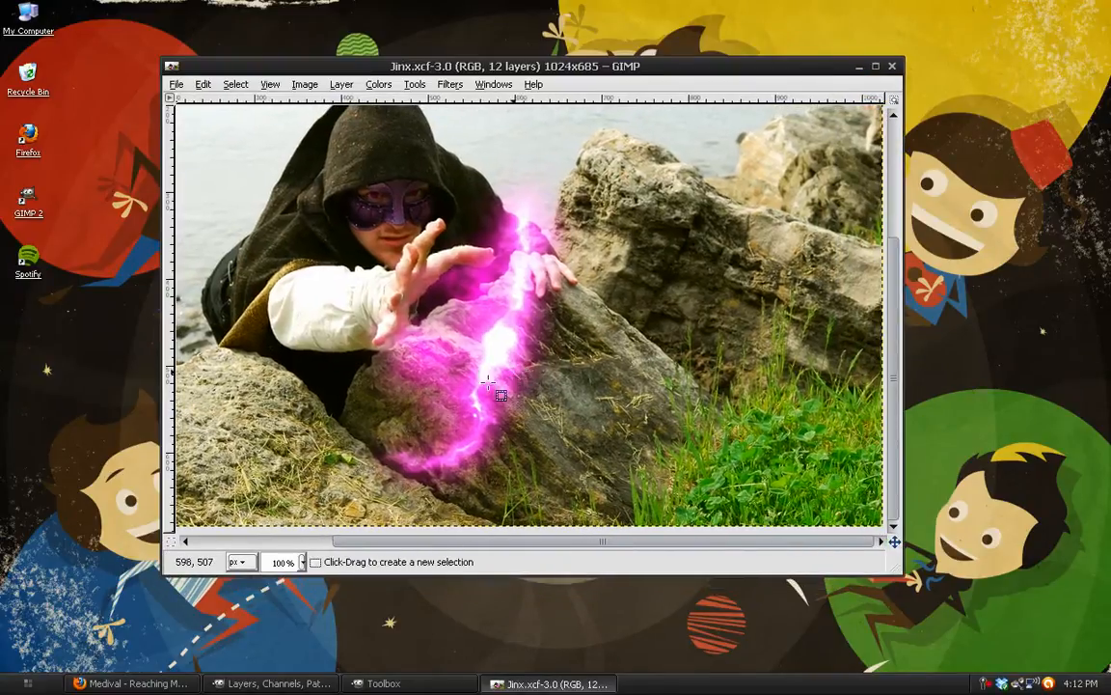
{"action": "key", "text": "minus"}
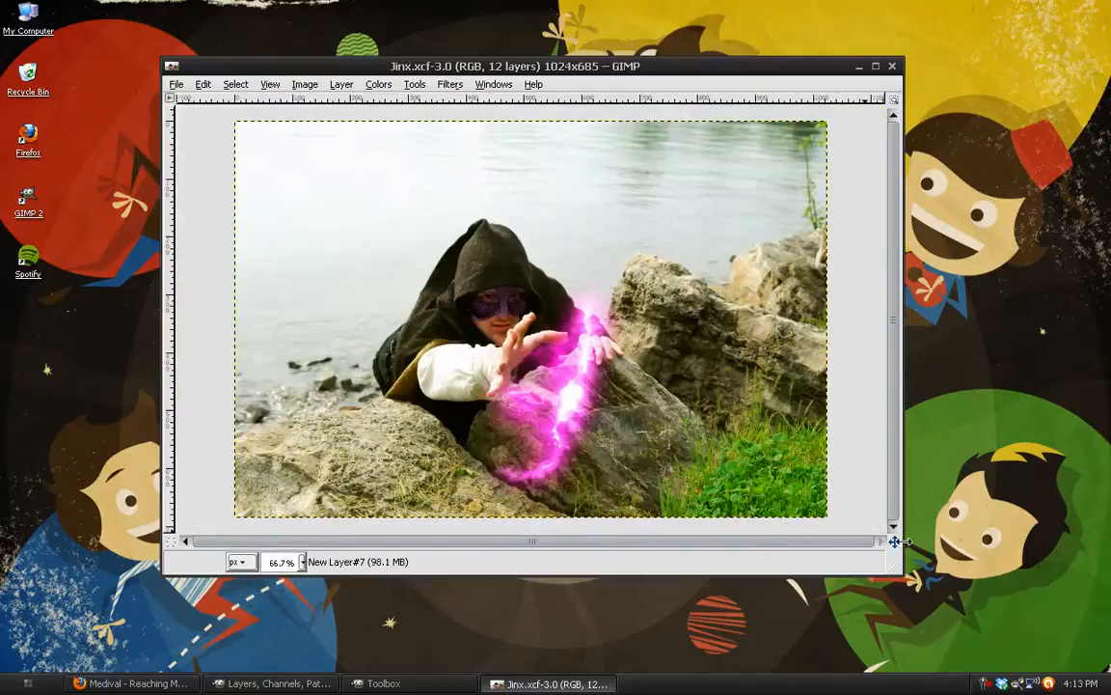
{"action": "key", "text": "ctrl+e"}
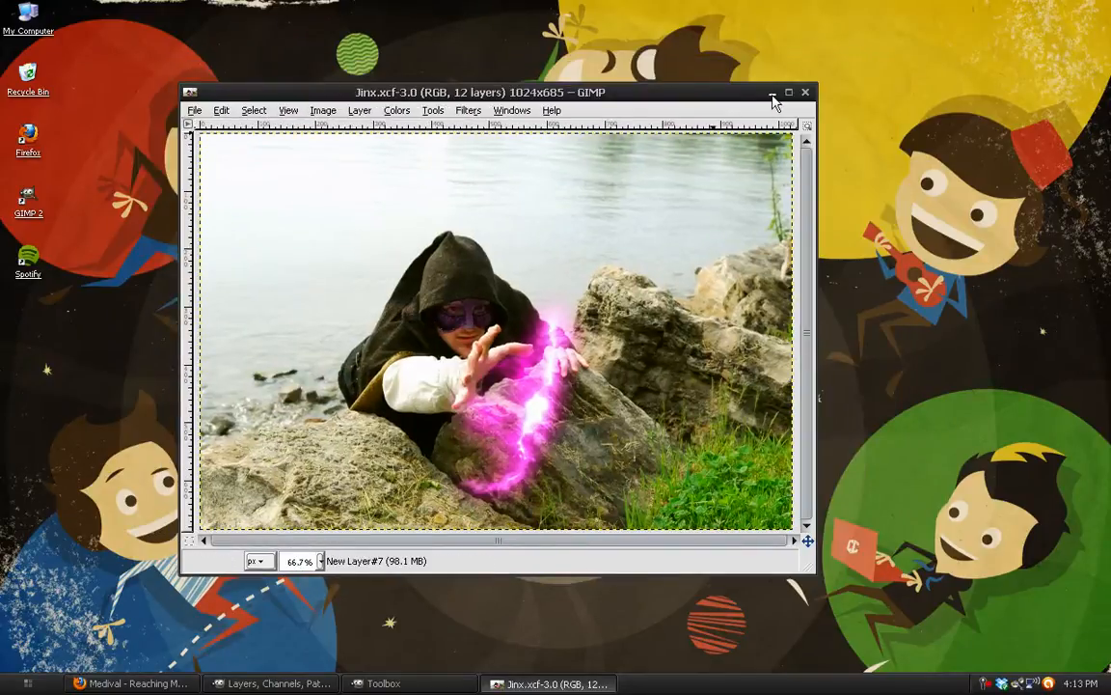
{"action": "left_click", "coordinate": [193, 97]}
{"action": "mouse_move", "coordinate": [221, 132]}
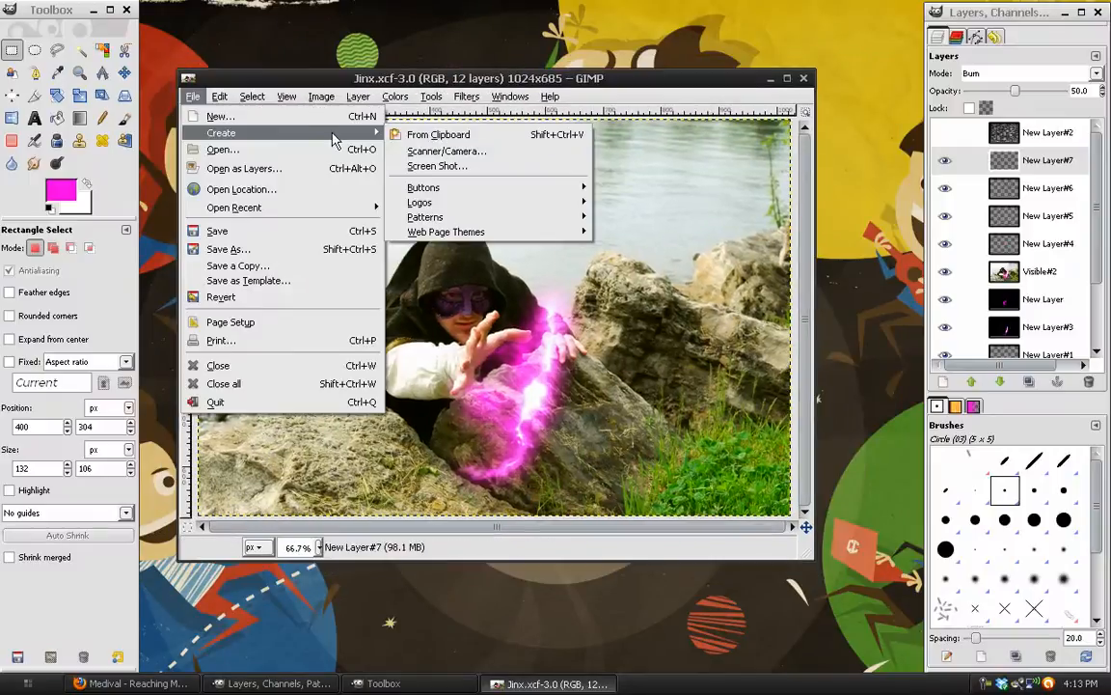
- Switch to Firefox and look over the deviantART page of the stock photo Medival - Reaching Masked 1
{"action": "left_click", "coordinate": [133, 683]}
{"action": "scroll", "coordinate": [51, 259], "scroll_direction": "down", "scroll_amount": 4}
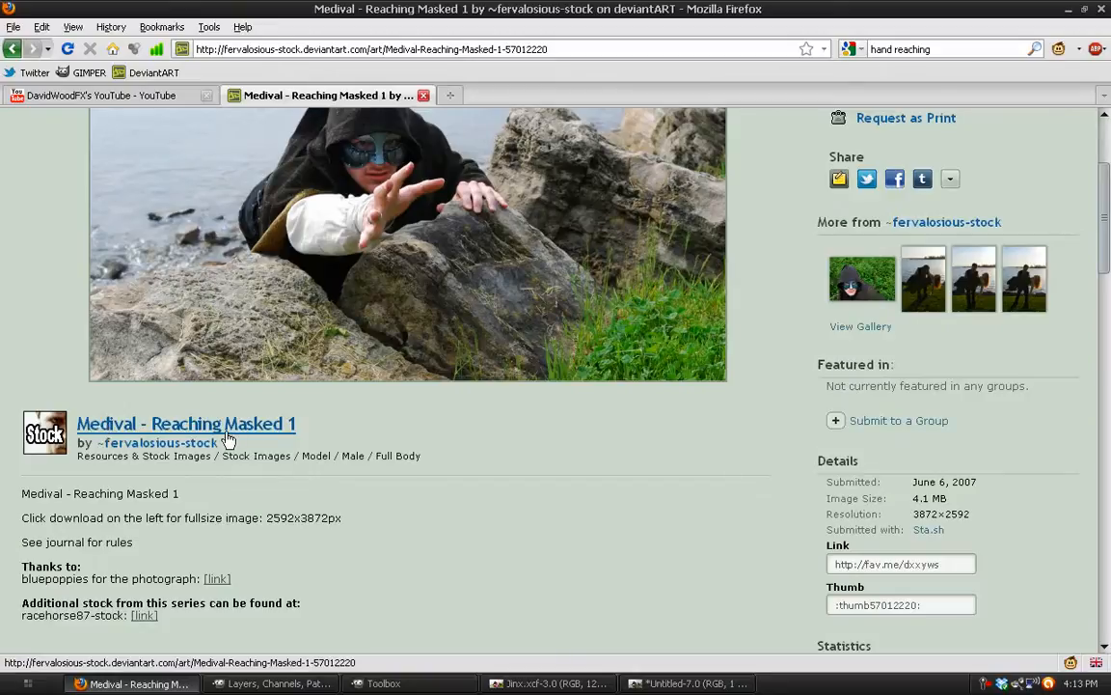
{"action": "scroll", "coordinate": [36, 289], "scroll_direction": "down", "scroll_amount": 2}
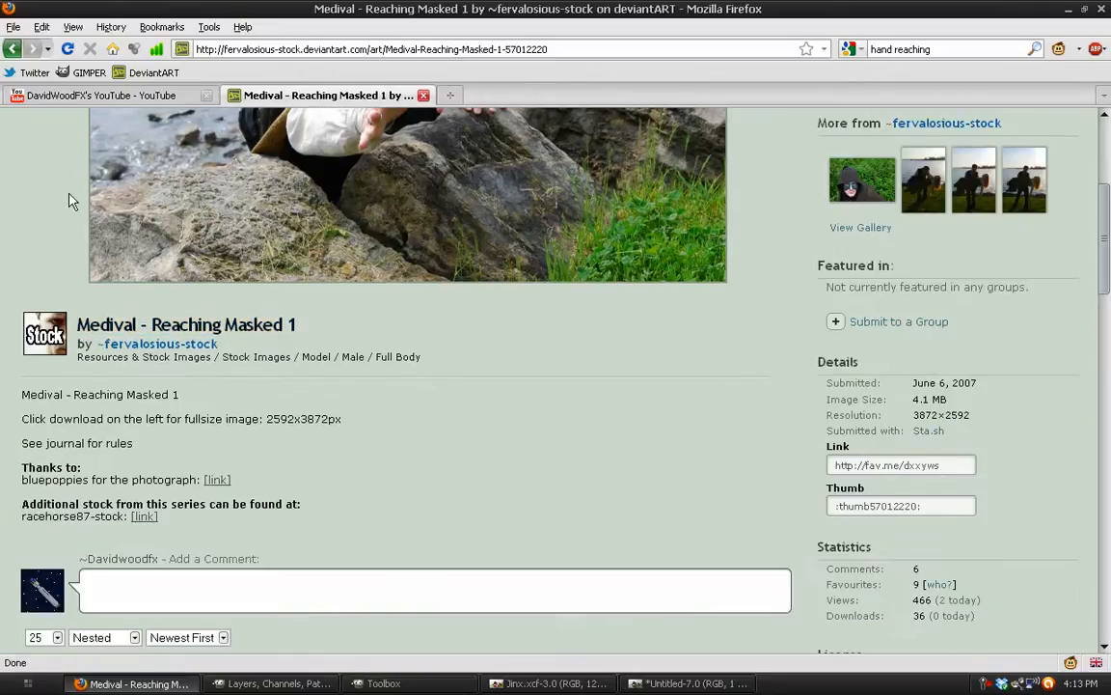
{"action": "scroll", "coordinate": [124, 348], "scroll_direction": "up", "scroll_amount": 4}
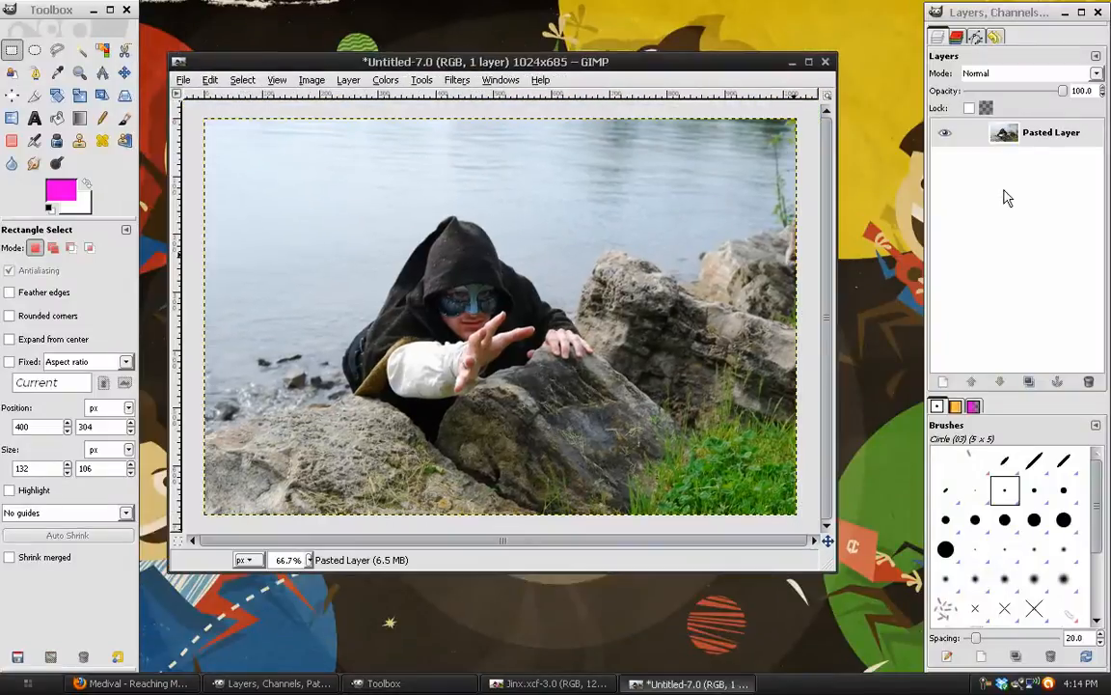
- Duplicate the pasted photo layer and add a black (full transparency) layer mask to the copy
{"action": "left_click", "coordinate": [1004, 133]}
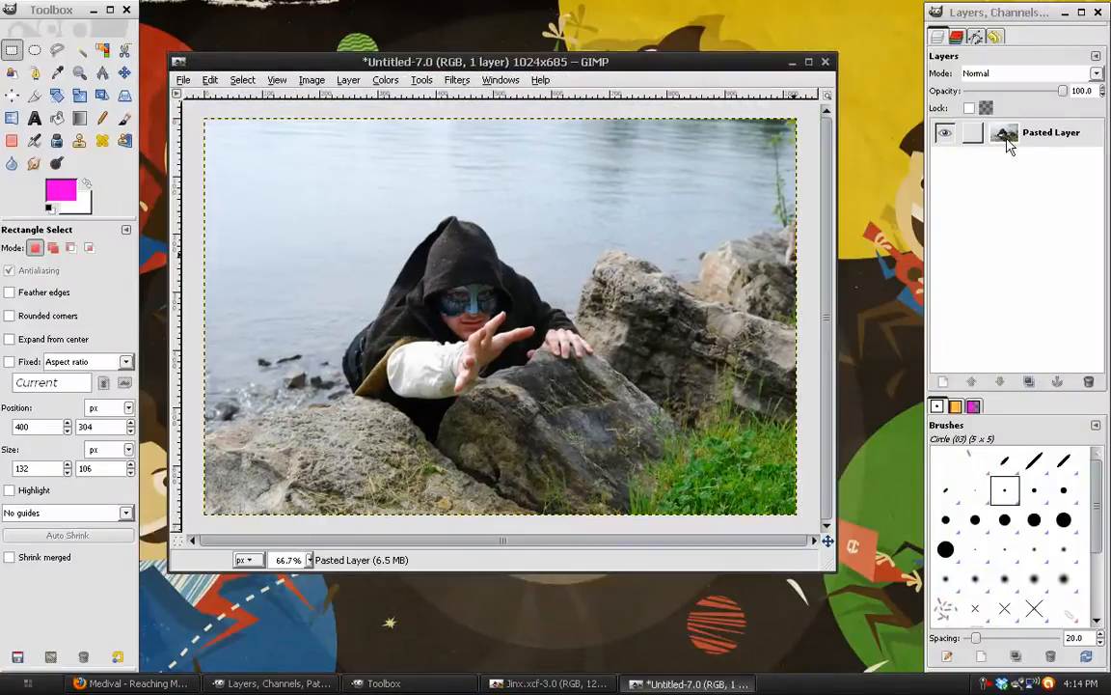
{"action": "left_click", "coordinate": [1030, 383]}
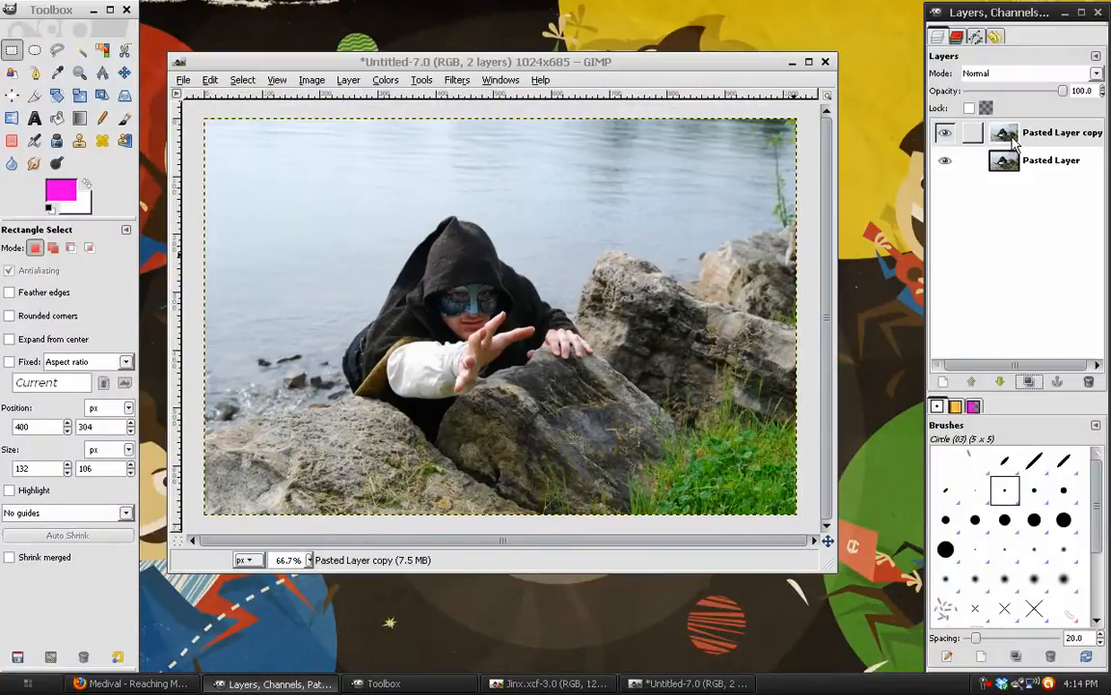
{"action": "right_click", "coordinate": [1013, 142]}
{"action": "left_click", "coordinate": [907, 361]}
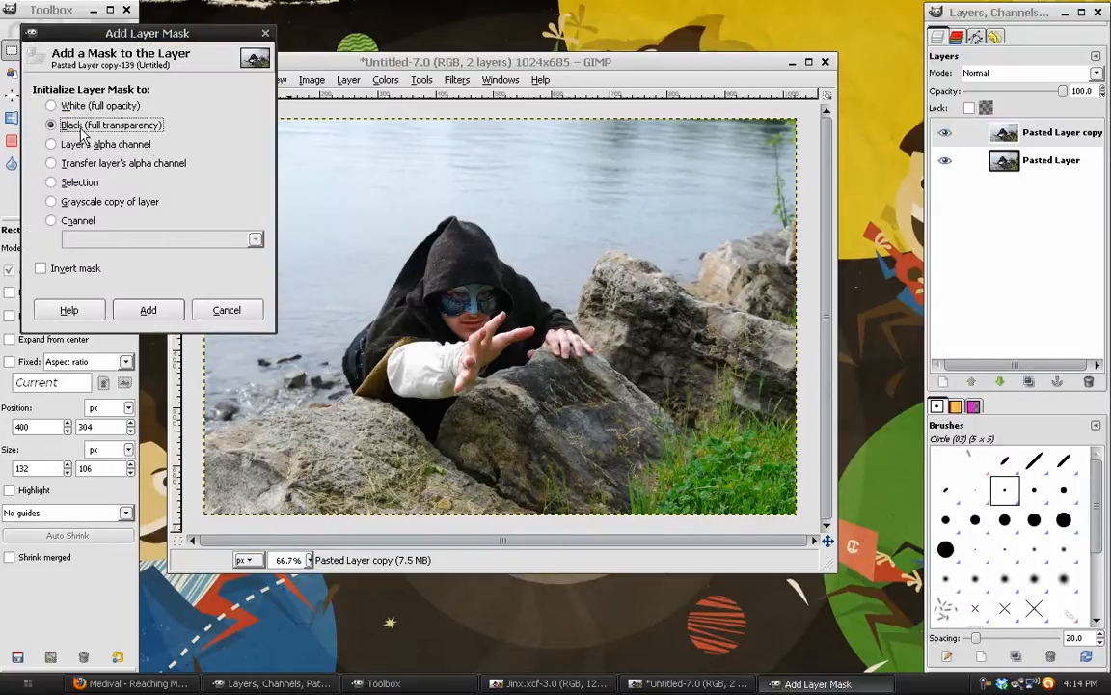
{"action": "left_click", "coordinate": [147, 304]}
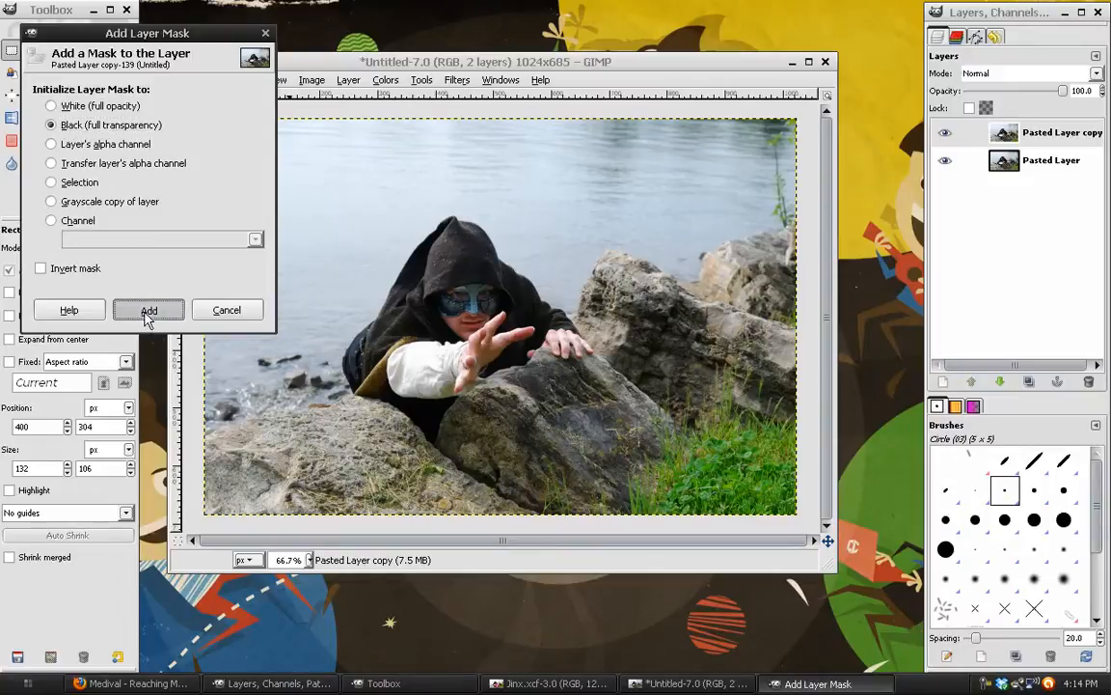
- Set the foreground colour to white and the background to black, and hide the original photo layer
{"action": "left_click", "coordinate": [51, 208]}
{"action": "left_click", "coordinate": [946, 161]}
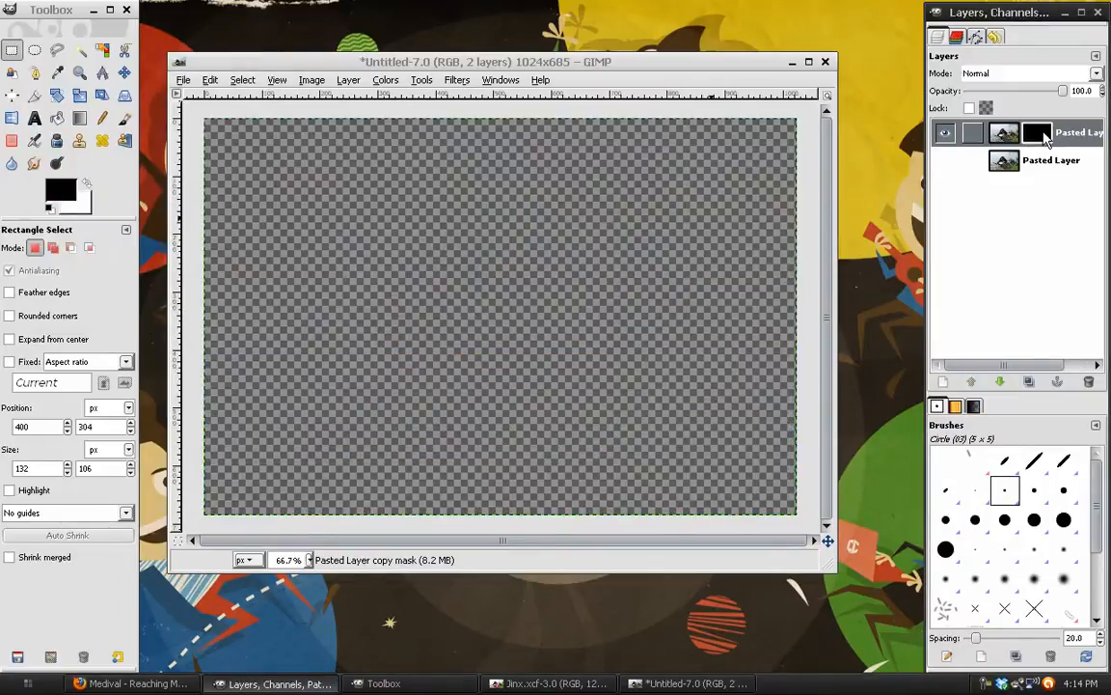
{"action": "left_click", "coordinate": [86, 183]}
- Test the copy's mask with a white Circle (19) brush stroke, clear it and show the original photo layer again
{"action": "left_click_drag", "start_coordinate": [422, 239], "coordinate": [493, 221]}
{"action": "left_click_drag", "start_coordinate": [582, 222], "coordinate": [592, 301]}
{"action": "left_click", "coordinate": [125, 118]}
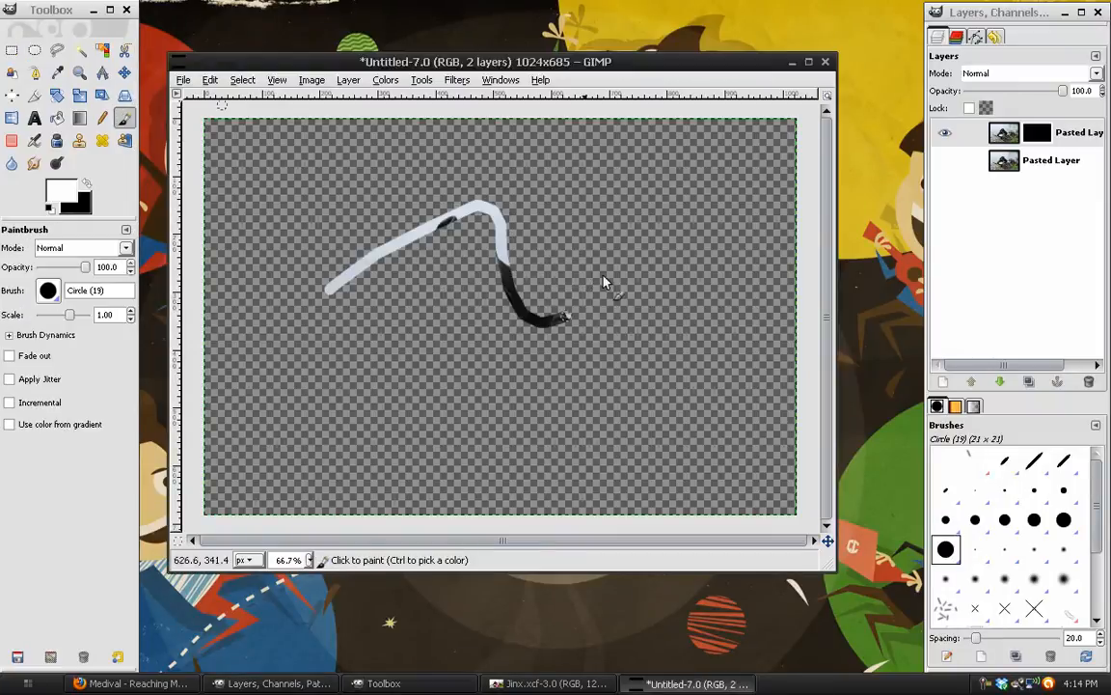
{"action": "mouse_move", "coordinate": [542, 247]}
{"action": "left_mouse_down"}
{"action": "mouse_move", "coordinate": [418, 316]}
{"action": "mouse_move", "coordinate": [528, 353]}
{"action": "left_mouse_up"}
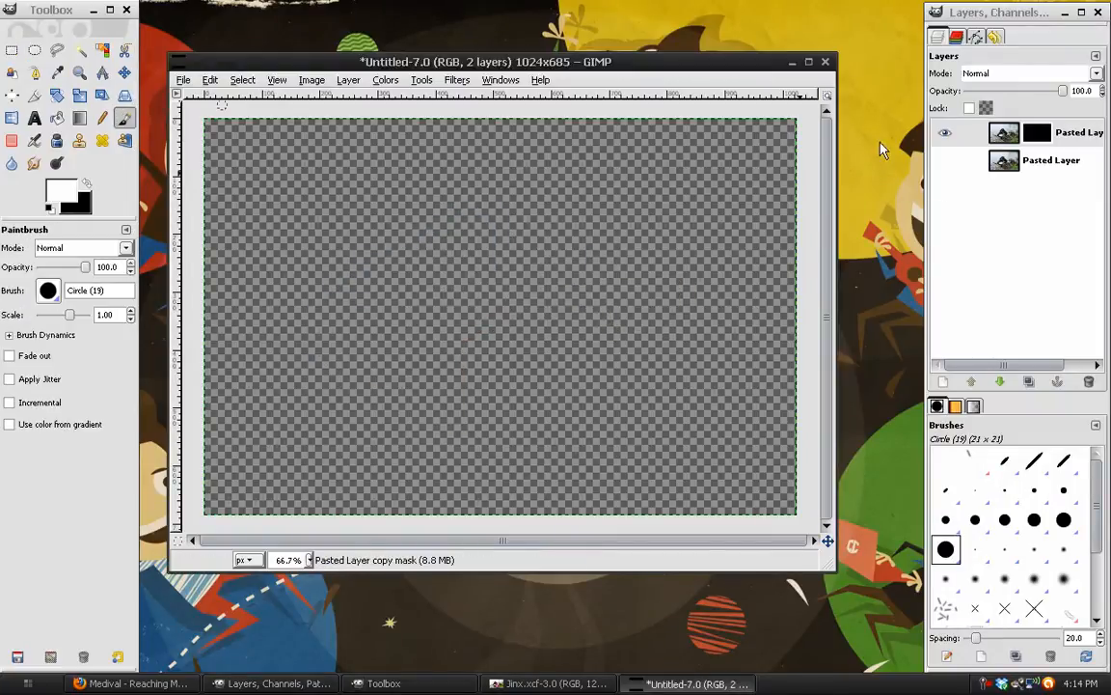
{"action": "left_click", "coordinate": [946, 160]}
- Add a new layer filled with the black background colour above the masked photo copy
{"action": "left_click", "coordinate": [1004, 132]}
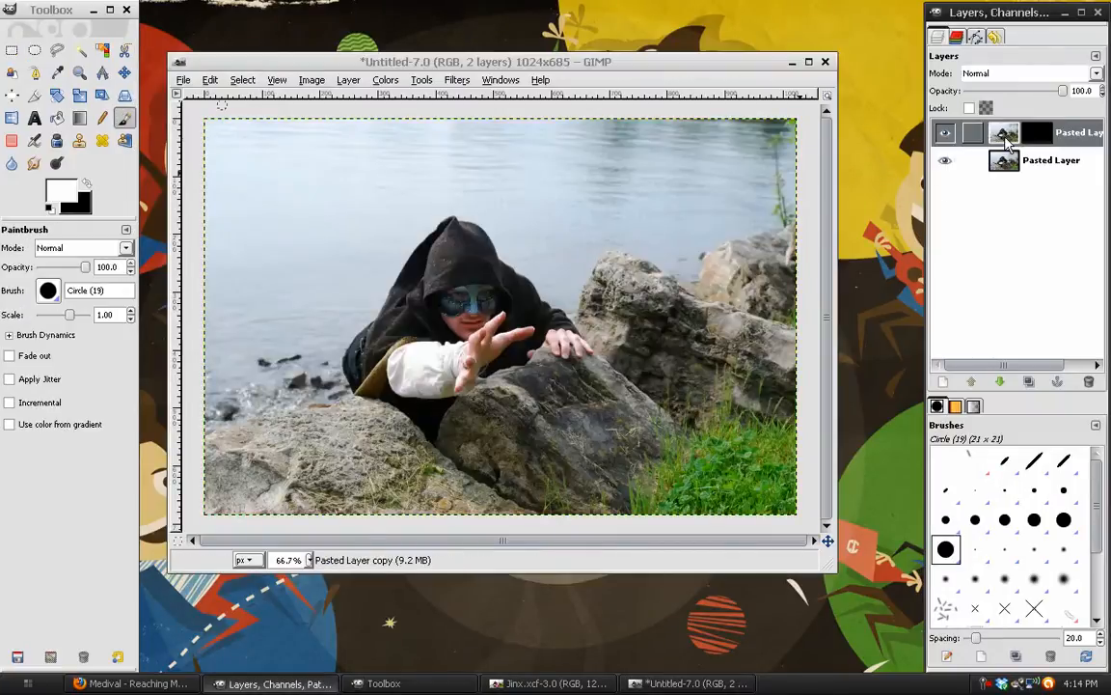
{"action": "left_click", "coordinate": [349, 79]}
{"action": "left_click", "coordinate": [352, 99]}
{"action": "left_click", "coordinate": [97, 199]}
{"action": "left_click", "coordinate": [152, 279]}
- Start the Solid Noise filter on the black layer with Turbulent and Randomize enabled, generating a new random seed
{"action": "left_click", "coordinate": [460, 81]}
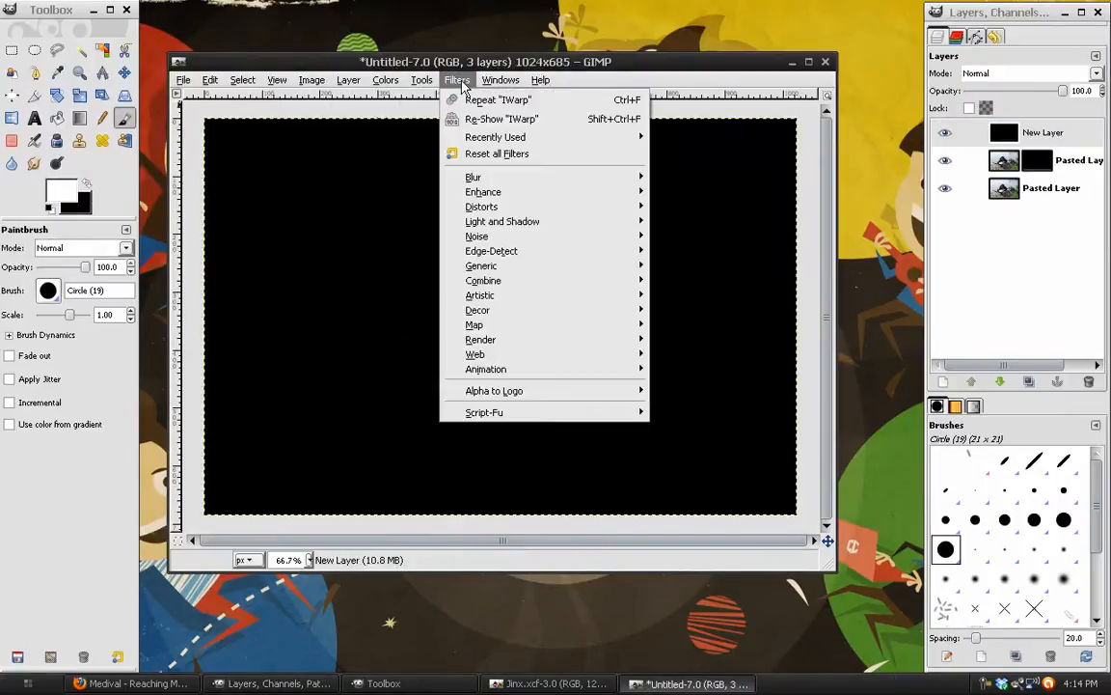
{"action": "mouse_move", "coordinate": [618, 340]}
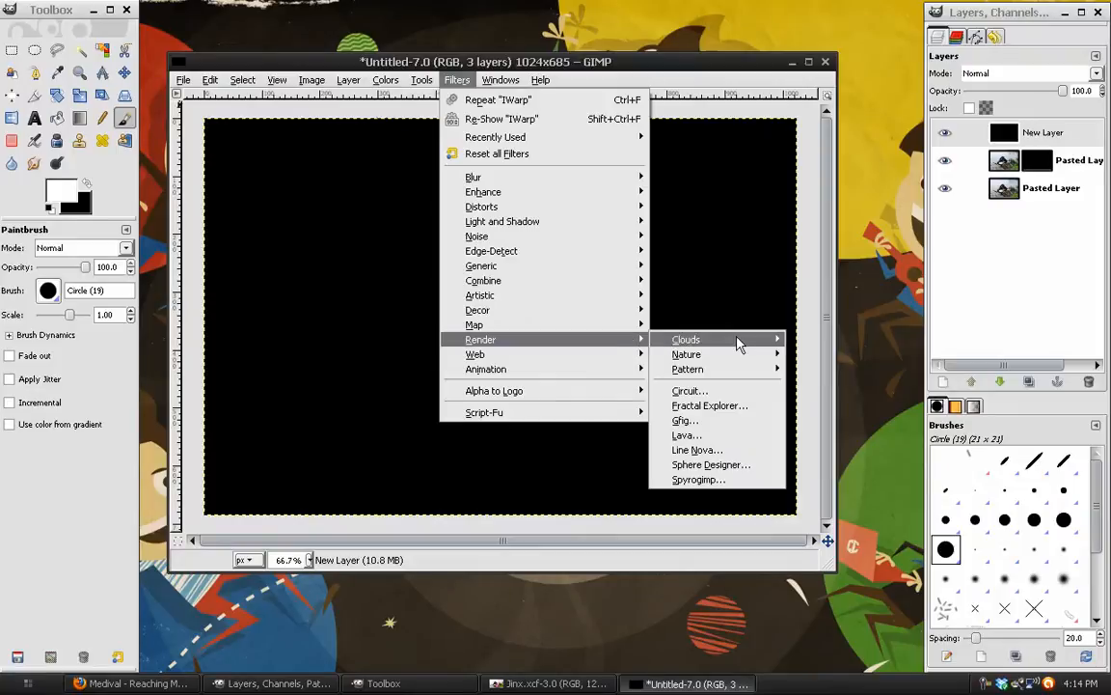
{"action": "left_click", "coordinate": [832, 367]}
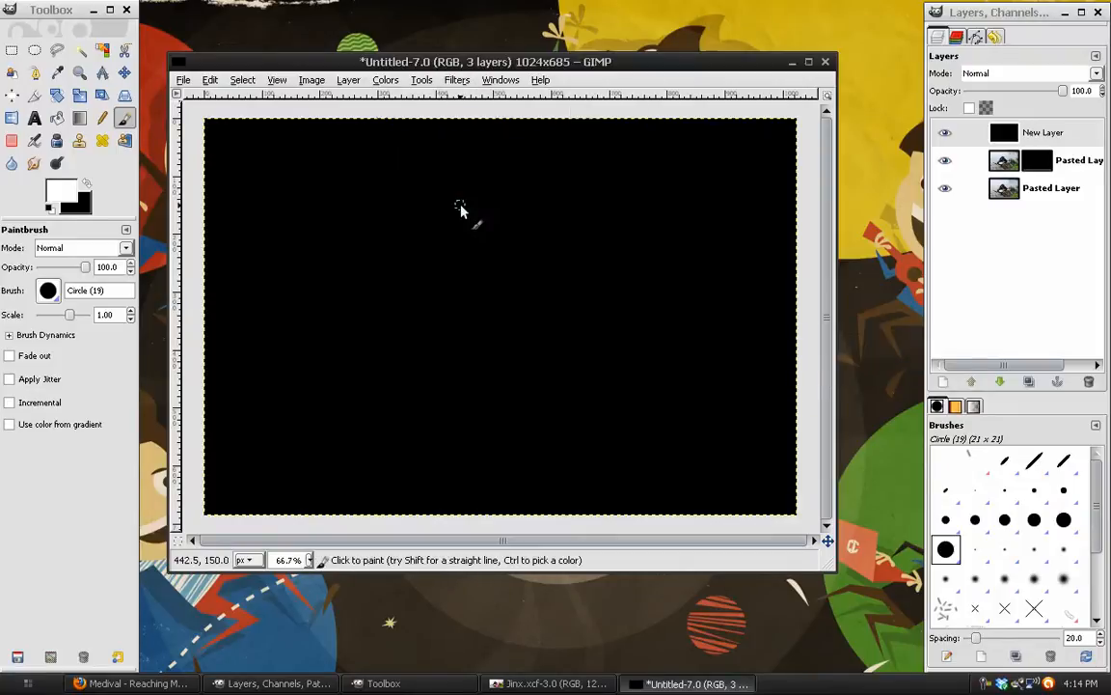
{"action": "left_click_drag", "start_coordinate": [186, 57], "coordinate": [335, 132]}
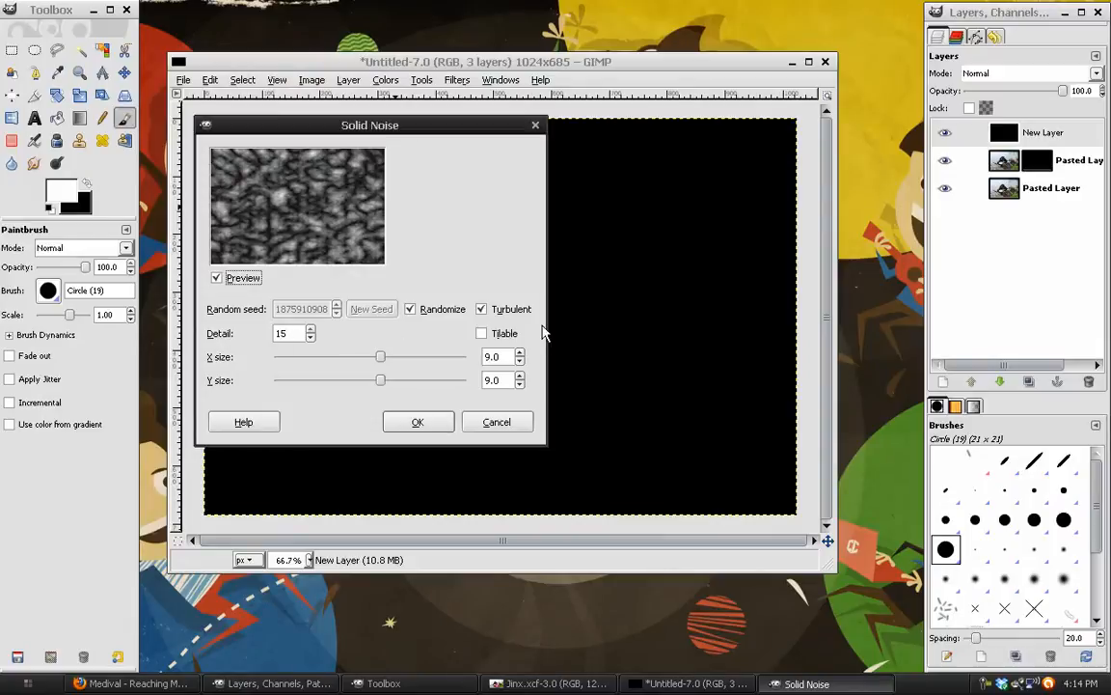
{"action": "left_click", "coordinate": [484, 313]}
{"action": "left_click", "coordinate": [484, 314]}
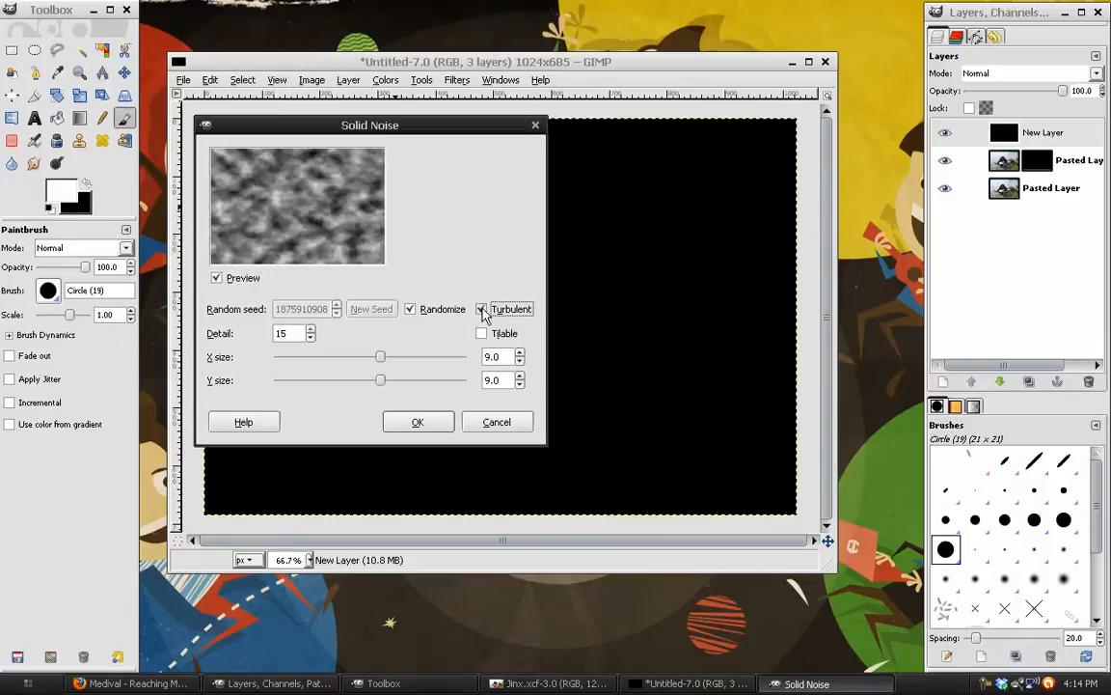
{"action": "left_click", "coordinate": [411, 311]}
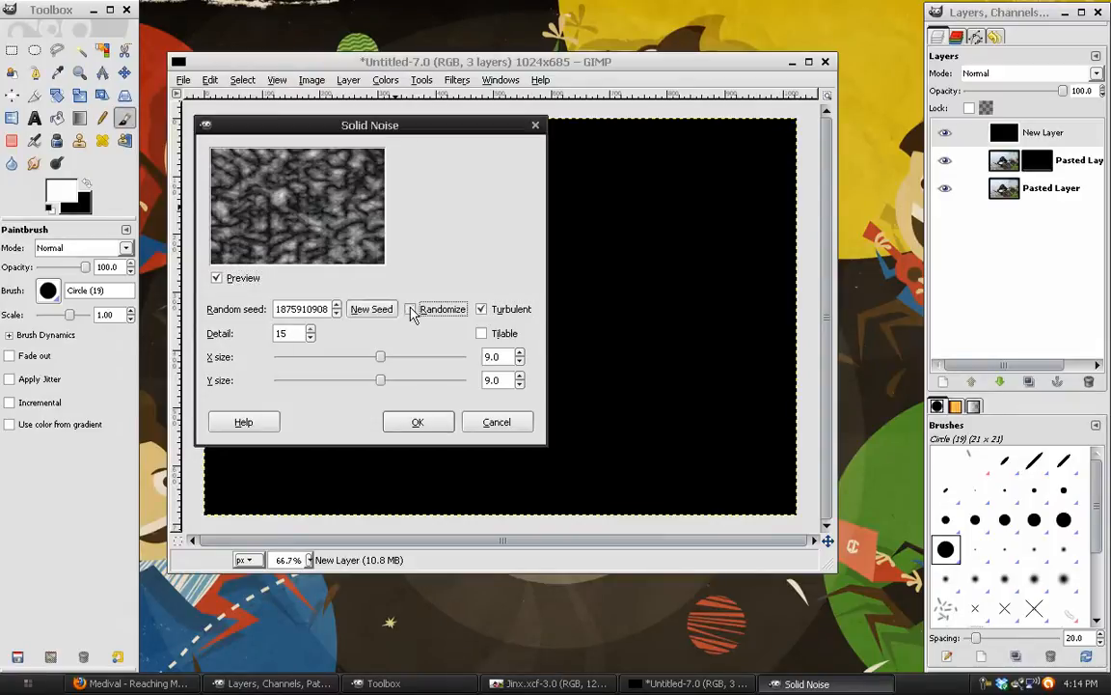
{"action": "left_click", "coordinate": [411, 311]}
- Set the Solid Noise X size to 11.0 and render the noise onto the layer
{"action": "left_click_drag", "start_coordinate": [288, 118], "coordinate": [297, 97]}
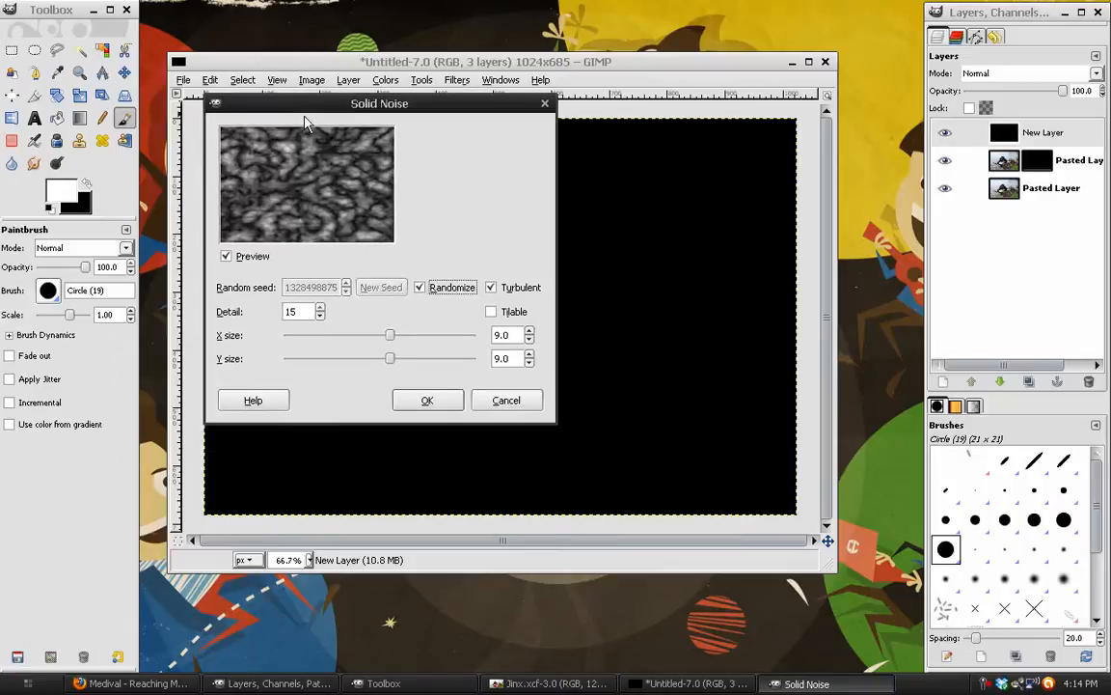
{"action": "left_click", "coordinate": [436, 339]}
{"action": "left_click", "coordinate": [314, 338]}
{"action": "left_click", "coordinate": [435, 340]}
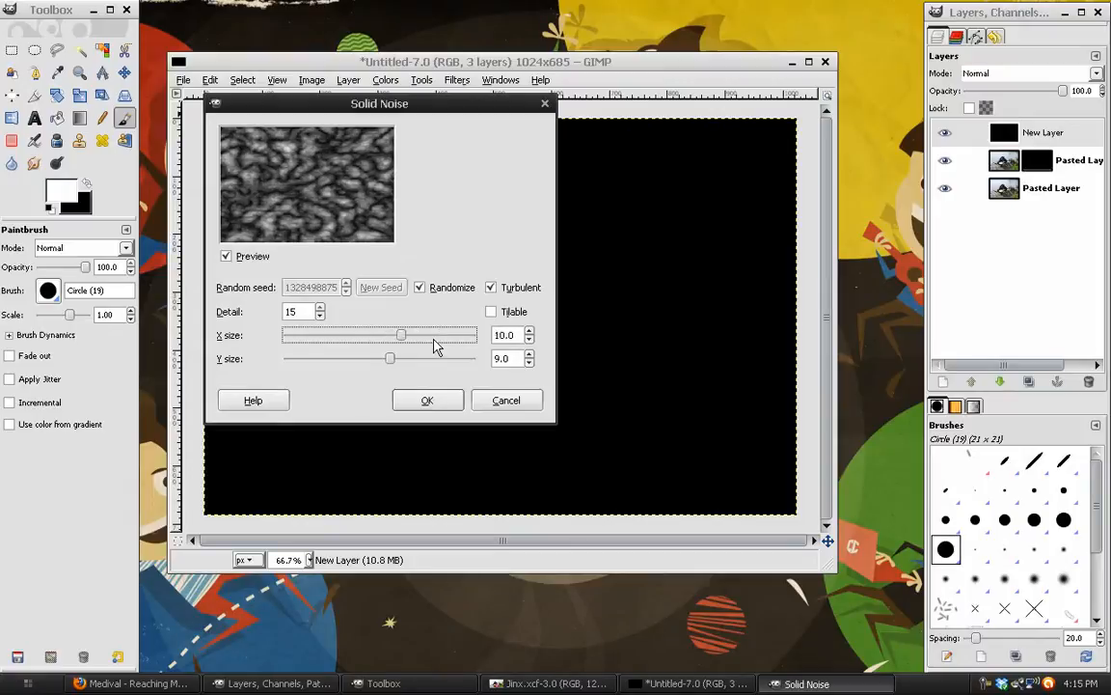
{"action": "left_click", "coordinate": [451, 340]}
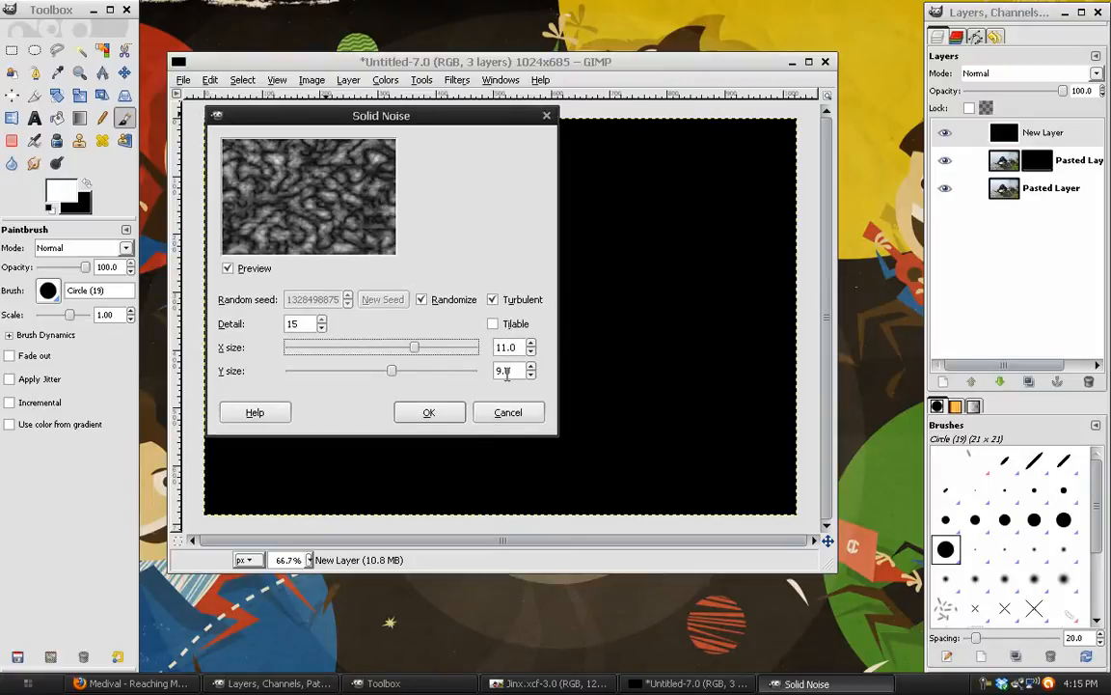
{"action": "key", "text": "Return"}
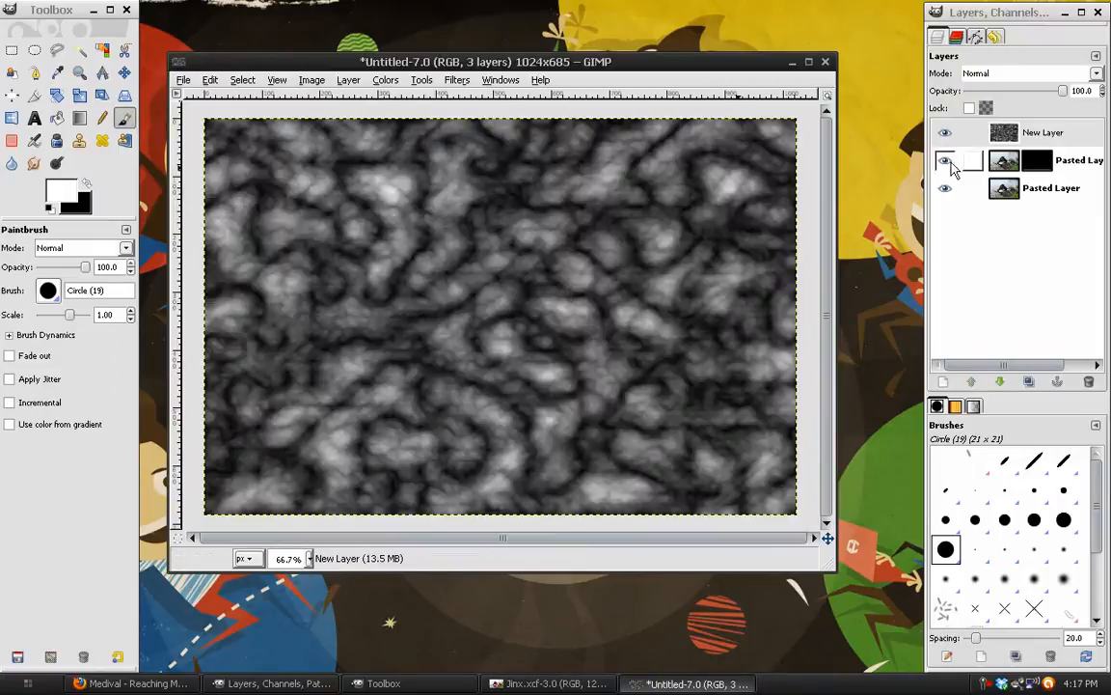
- Hide the noise layer and add a black background-coloured layer directly above the masked photo copy
{"action": "left_click", "coordinate": [945, 133]}
{"action": "left_click", "coordinate": [960, 161]}
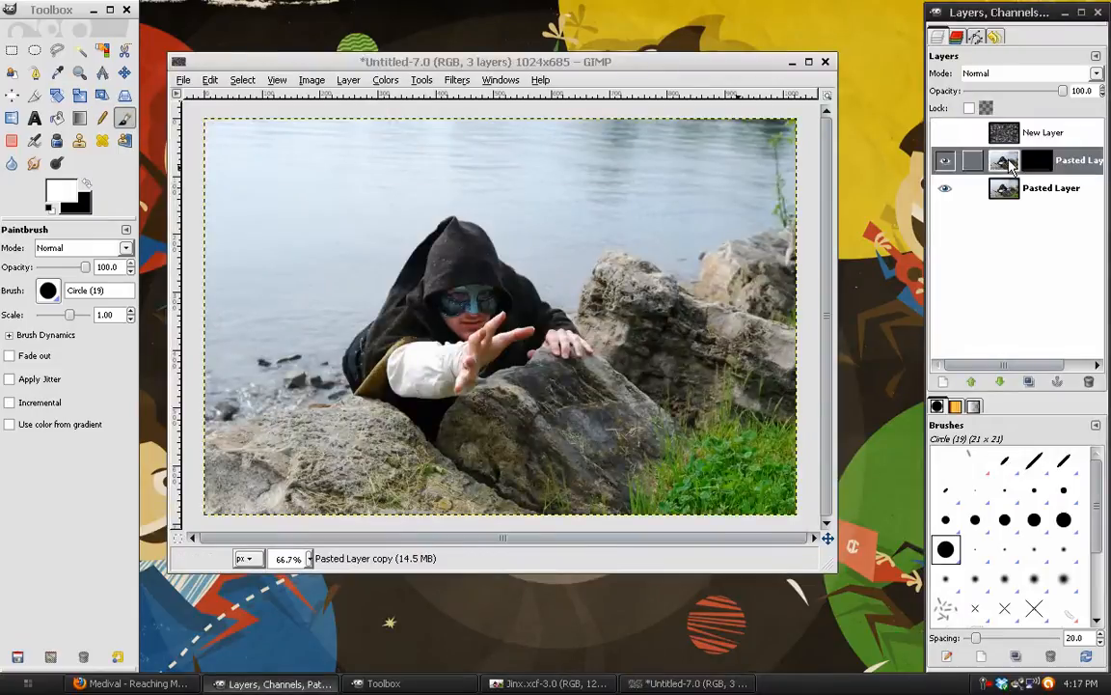
{"action": "left_click", "coordinate": [945, 382]}
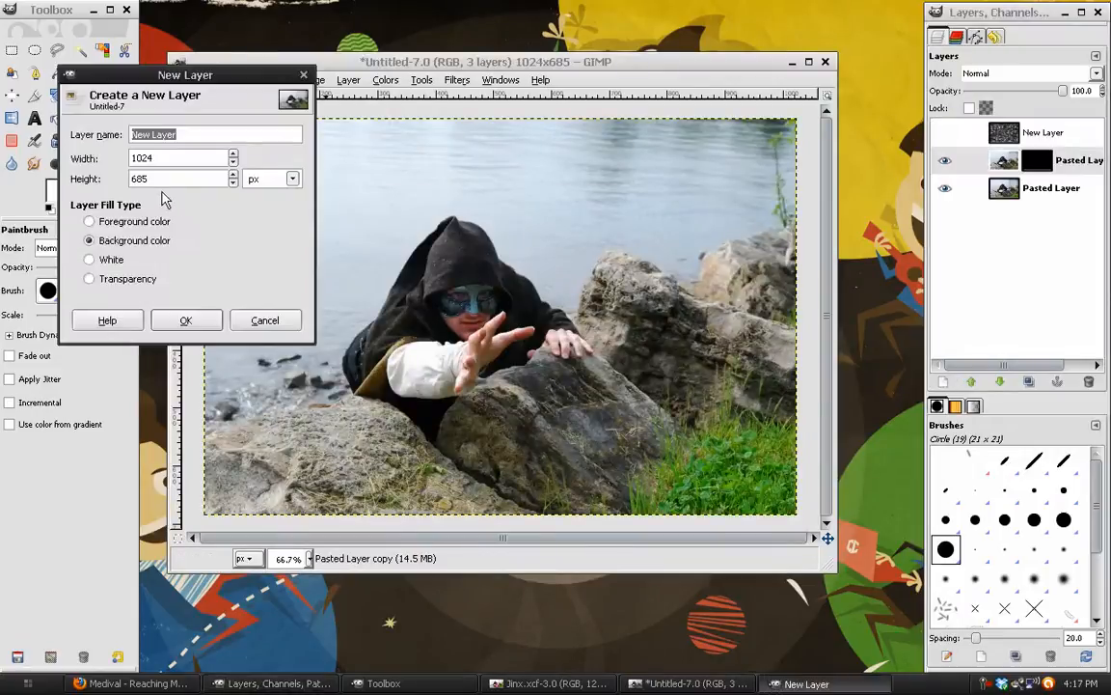
{"action": "left_click", "coordinate": [309, 387]}
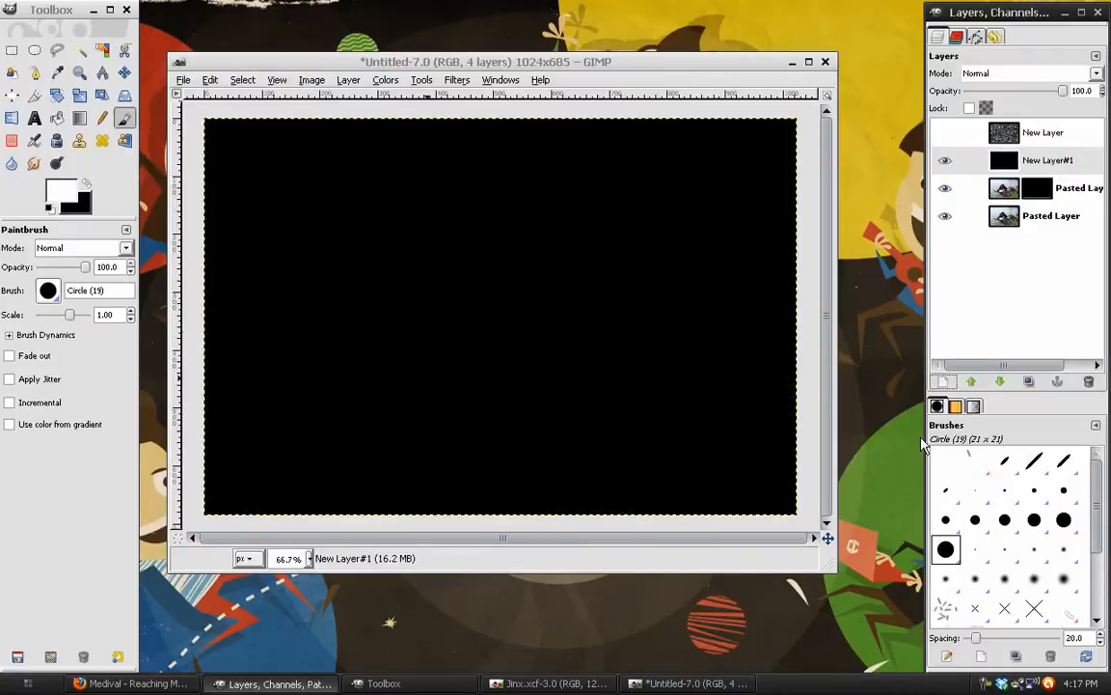
- Add a new transparent layer above the second black layer
{"action": "key", "text": "shift+ctrl+n"}
{"action": "left_click", "coordinate": [135, 301]}
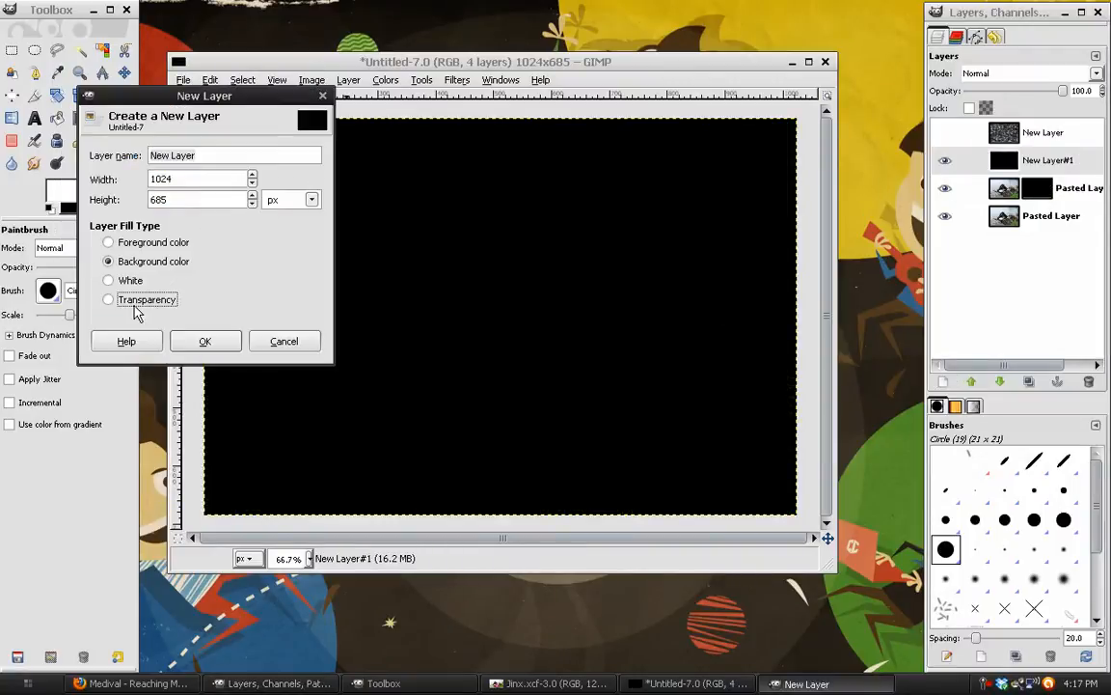
{"action": "left_click", "coordinate": [228, 343]}
- Set the foreground colour to bright pink, ff00f0
{"action": "left_click", "coordinate": [58, 198]}
{"action": "left_click", "coordinate": [226, 196]}
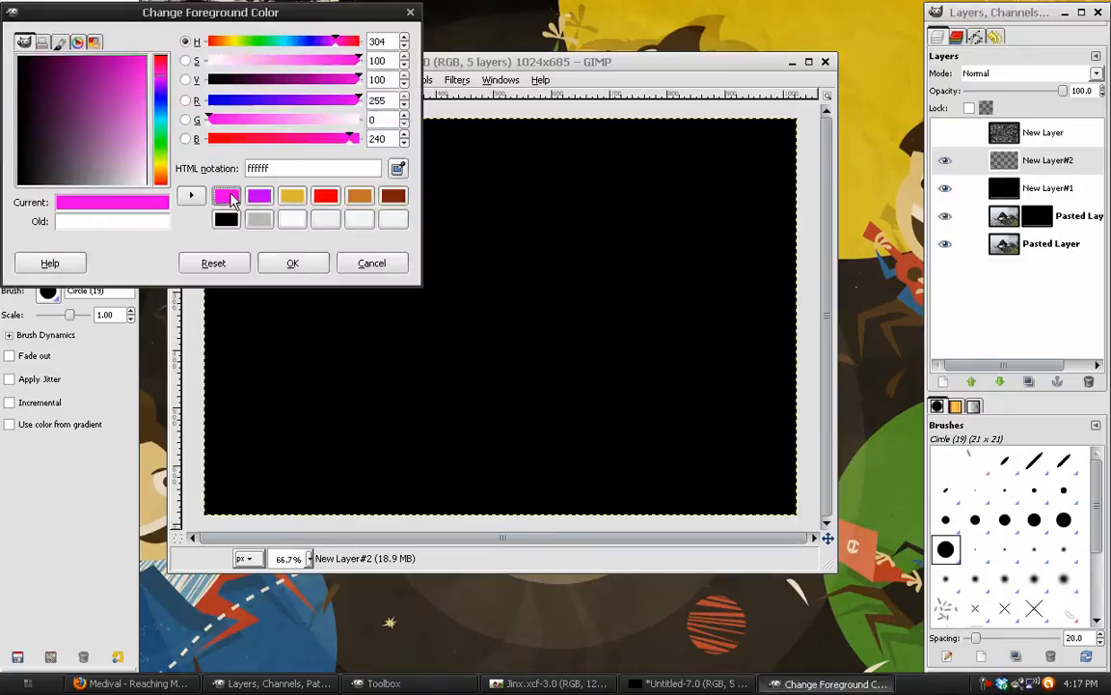
{"action": "left_click_drag", "start_coordinate": [203, 22], "coordinate": [347, 45]}
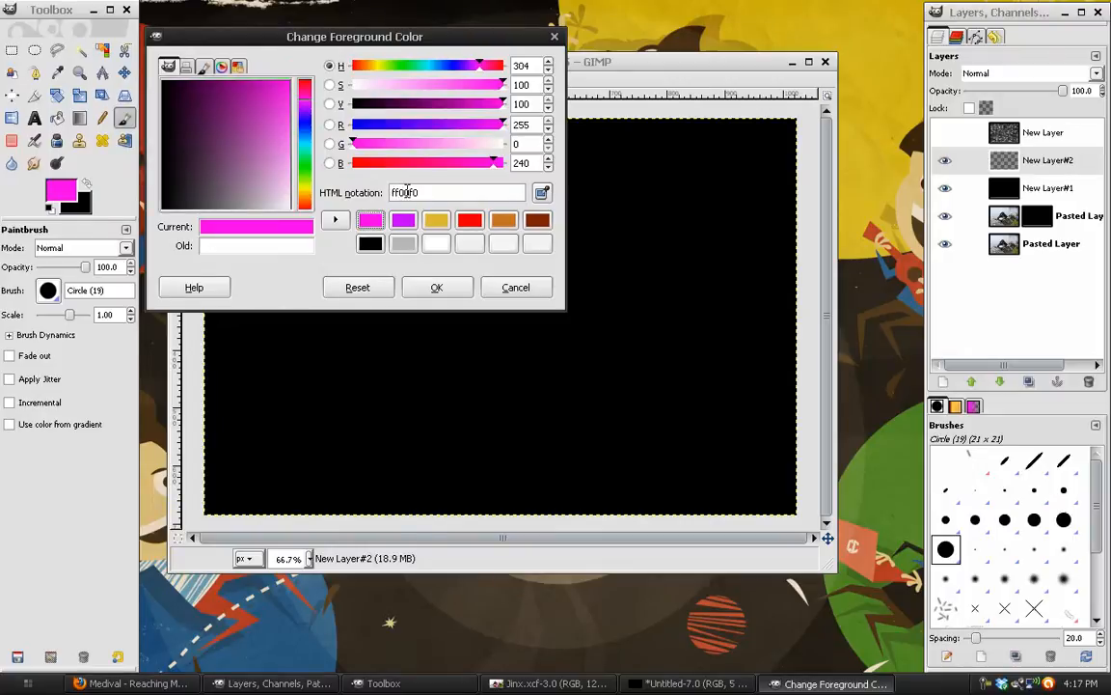
{"action": "left_click", "coordinate": [437, 287]}
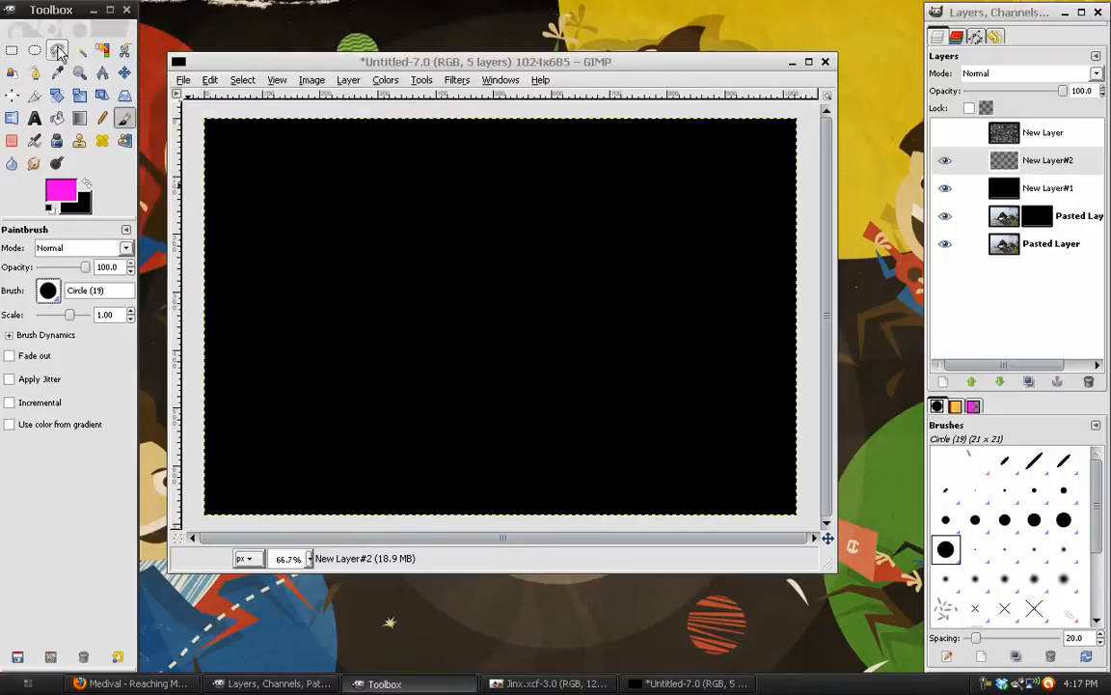
- Choose Free Select and hide the upper black layer, keeping the transparent layer above it active
{"action": "left_click", "coordinate": [57, 51]}
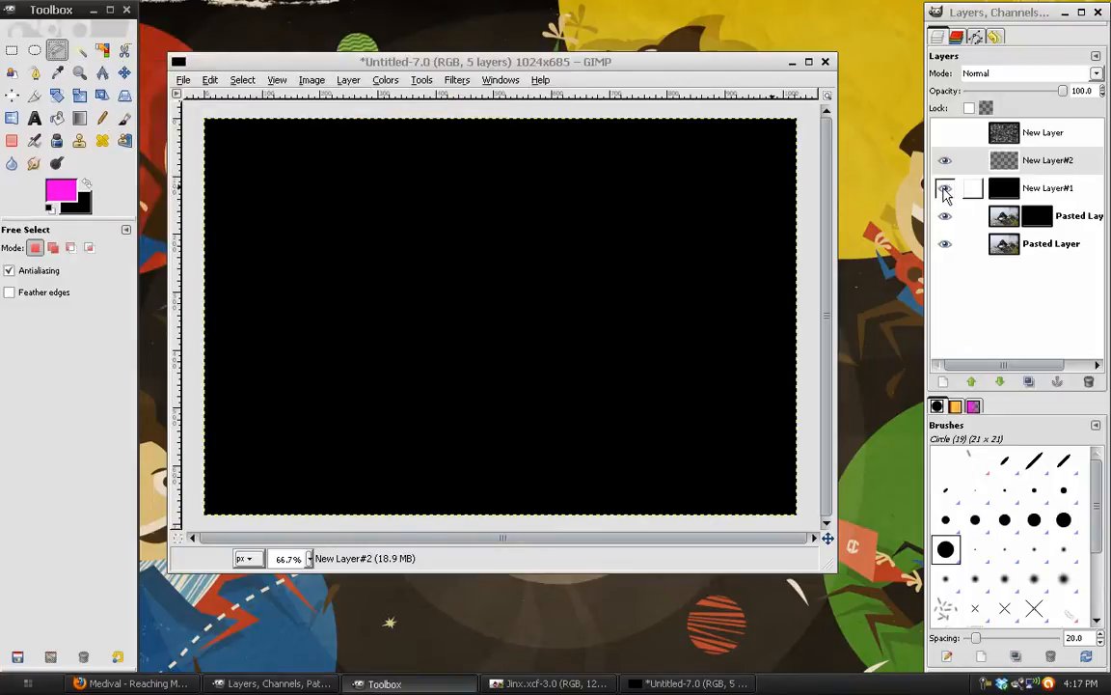
{"action": "left_click", "coordinate": [1053, 190]}
{"action": "left_click", "coordinate": [945, 189]}
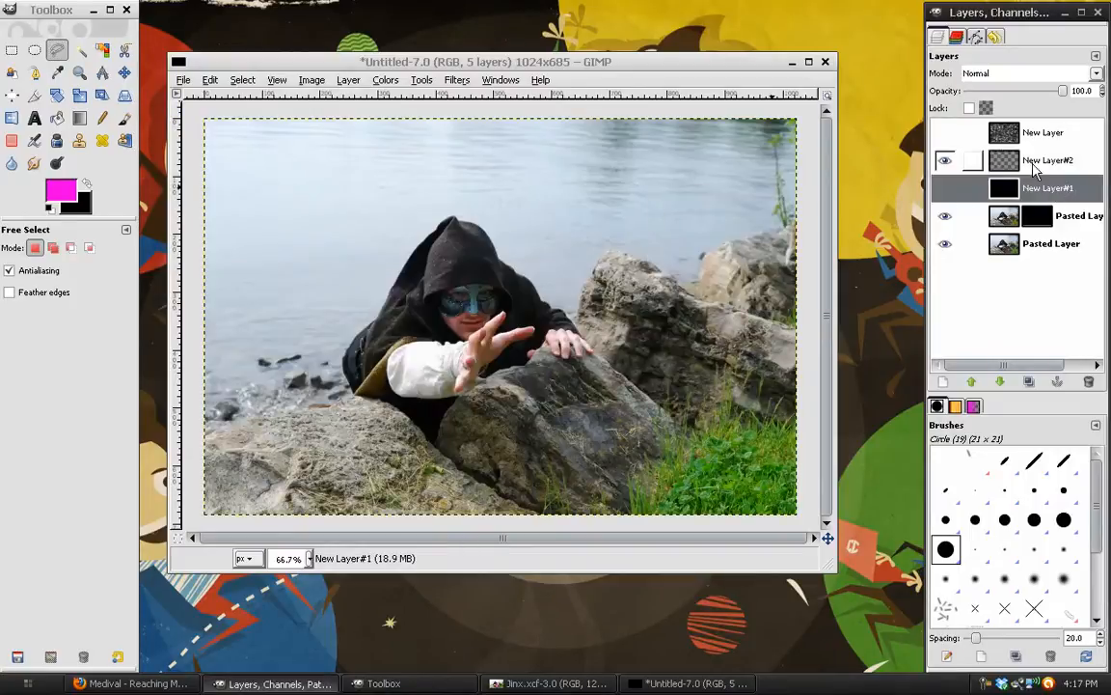
{"action": "left_click", "coordinate": [1034, 166]}
- Outline a thin curved crescent selection from above the man's resting hand, across its fingers and down over the rock
{"action": "left_click", "coordinate": [567, 288]}
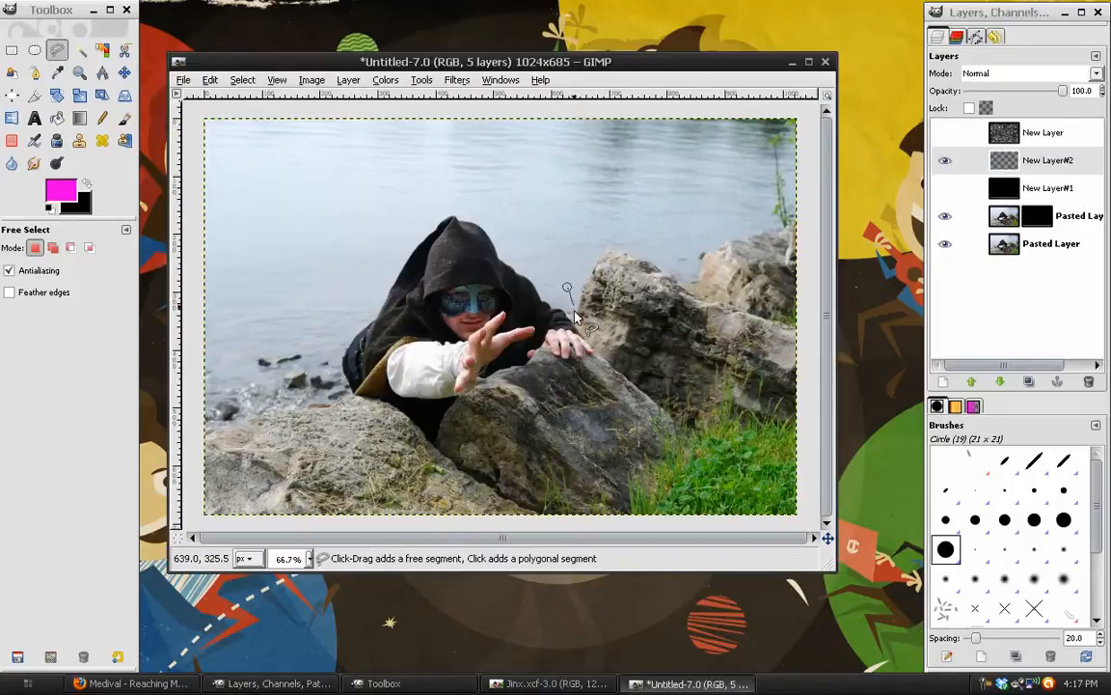
{"action": "left_click", "coordinate": [563, 333]}
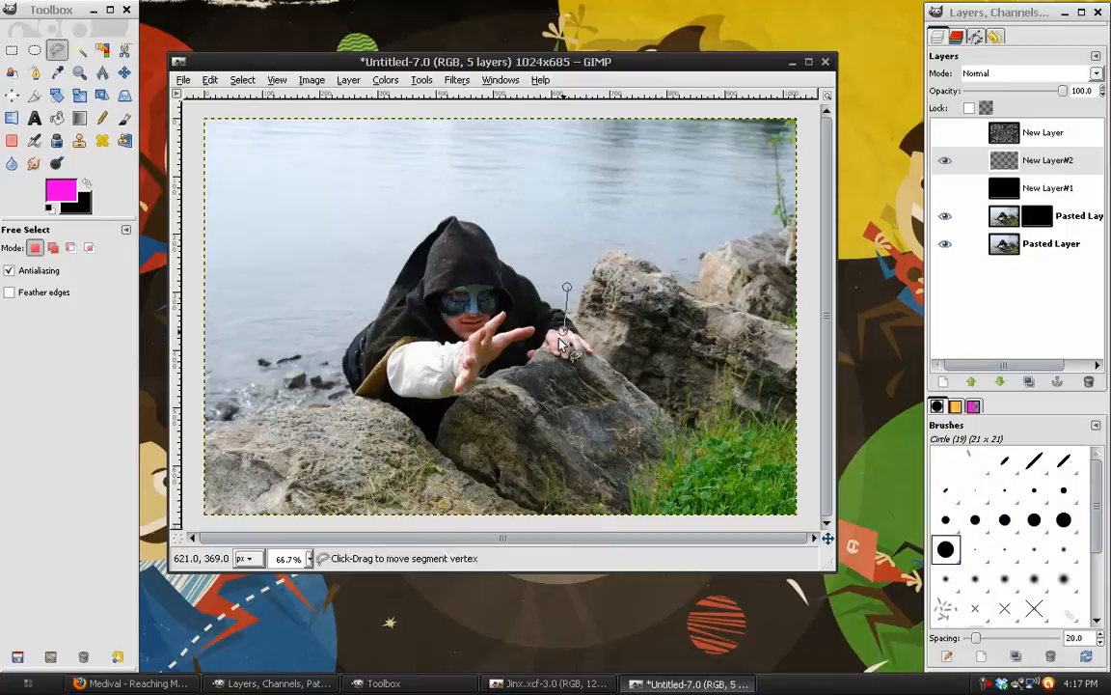
{"action": "left_click", "coordinate": [523, 384]}
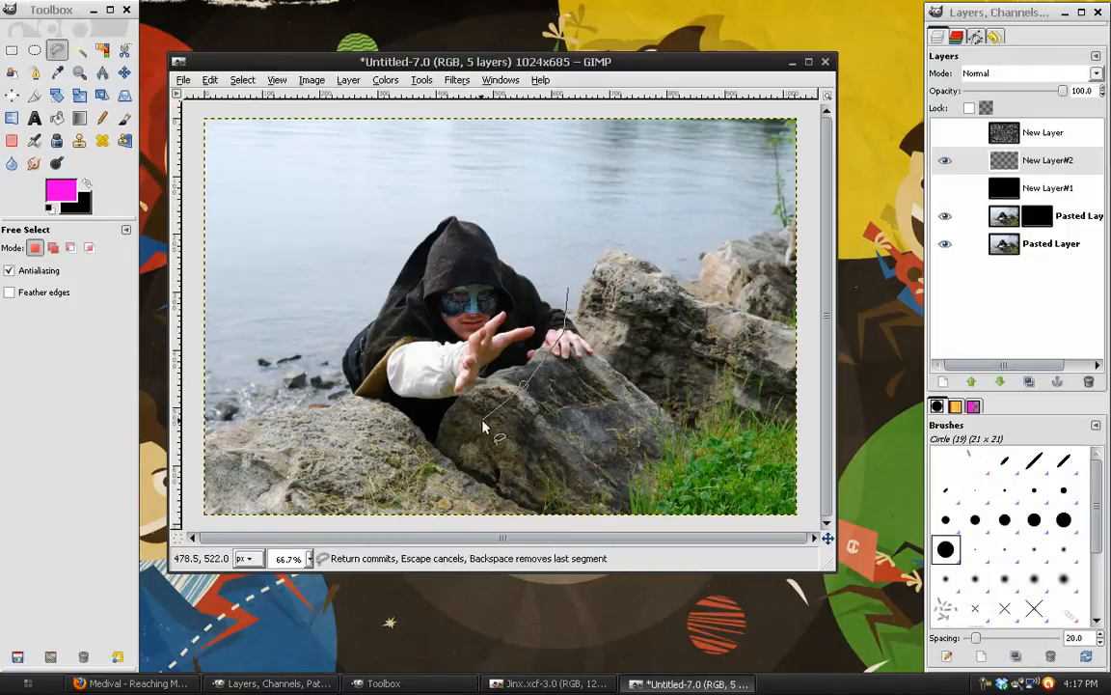
{"action": "left_click", "coordinate": [460, 456]}
{"action": "left_click", "coordinate": [555, 387]}
{"action": "left_click", "coordinate": [557, 328]}
{"action": "left_click", "coordinate": [575, 319]}
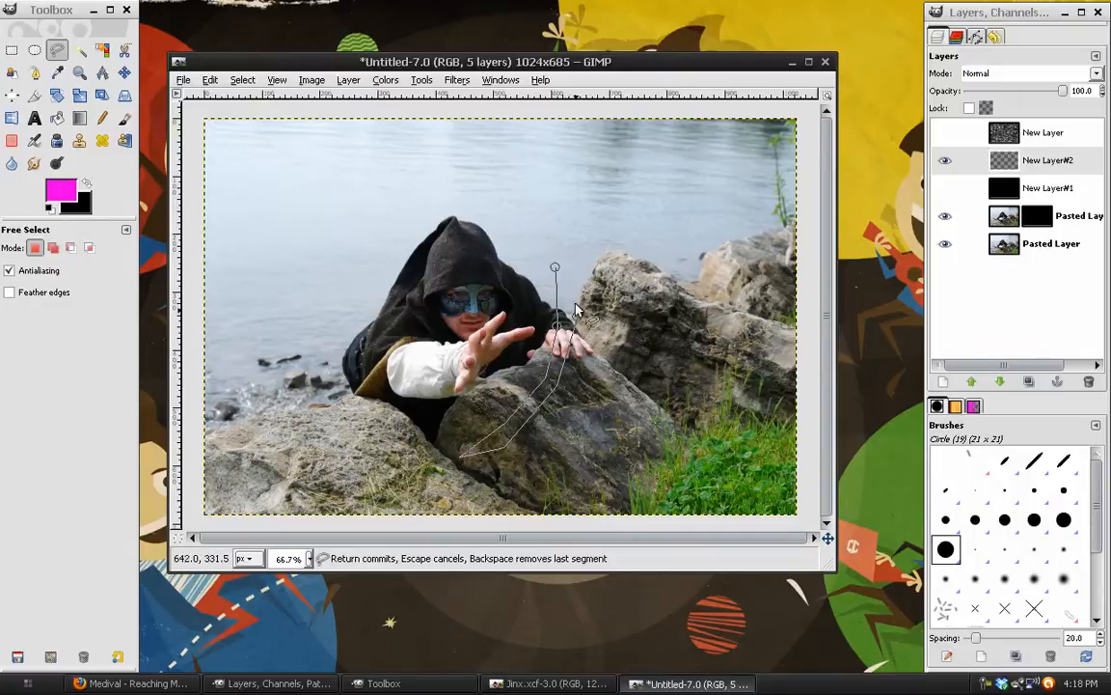
{"action": "left_click", "coordinate": [556, 270]}
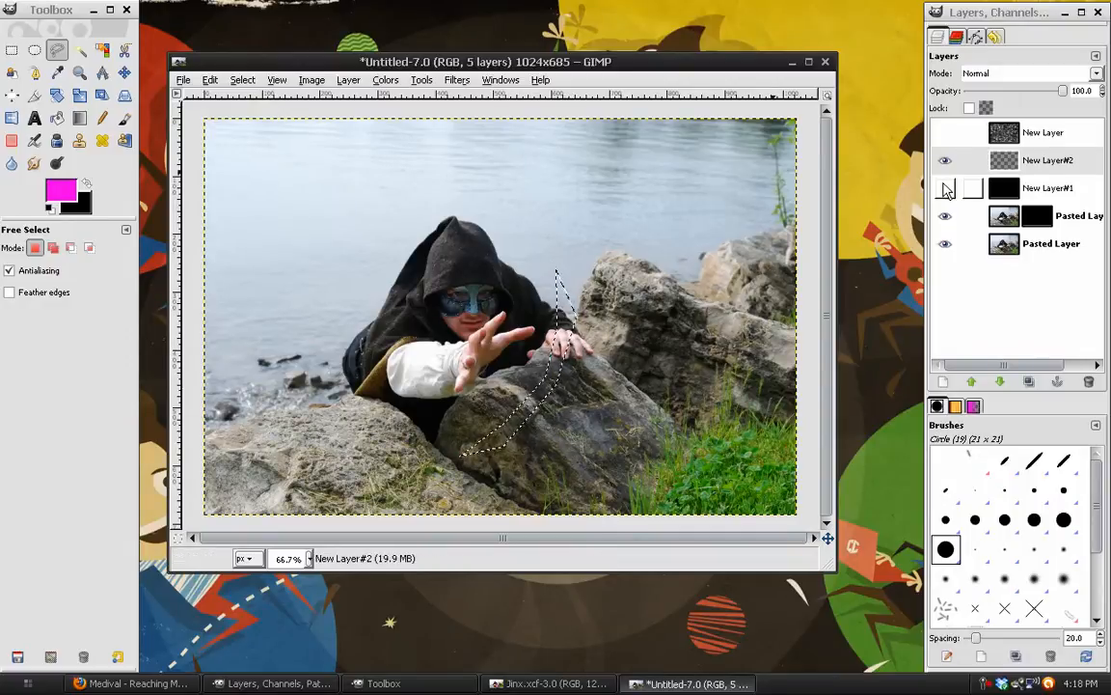
- Show the black layer again, fill the crescent selection with the pink foreground colour and clear the selection
{"action": "left_click", "coordinate": [945, 189]}
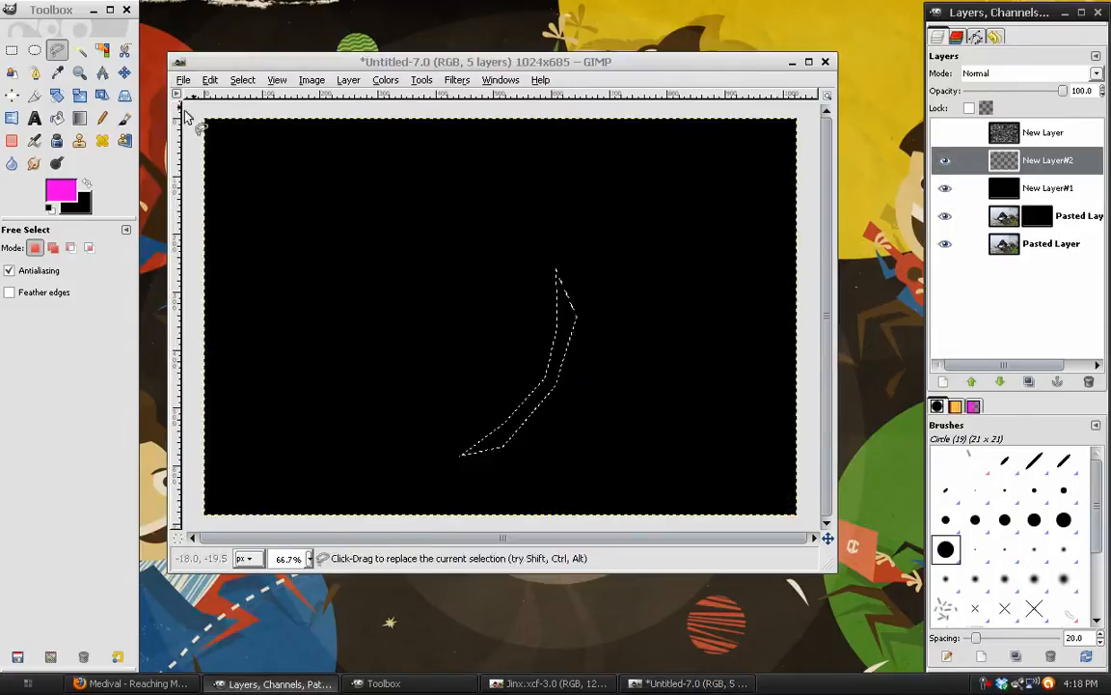
{"action": "left_click", "coordinate": [212, 82]}
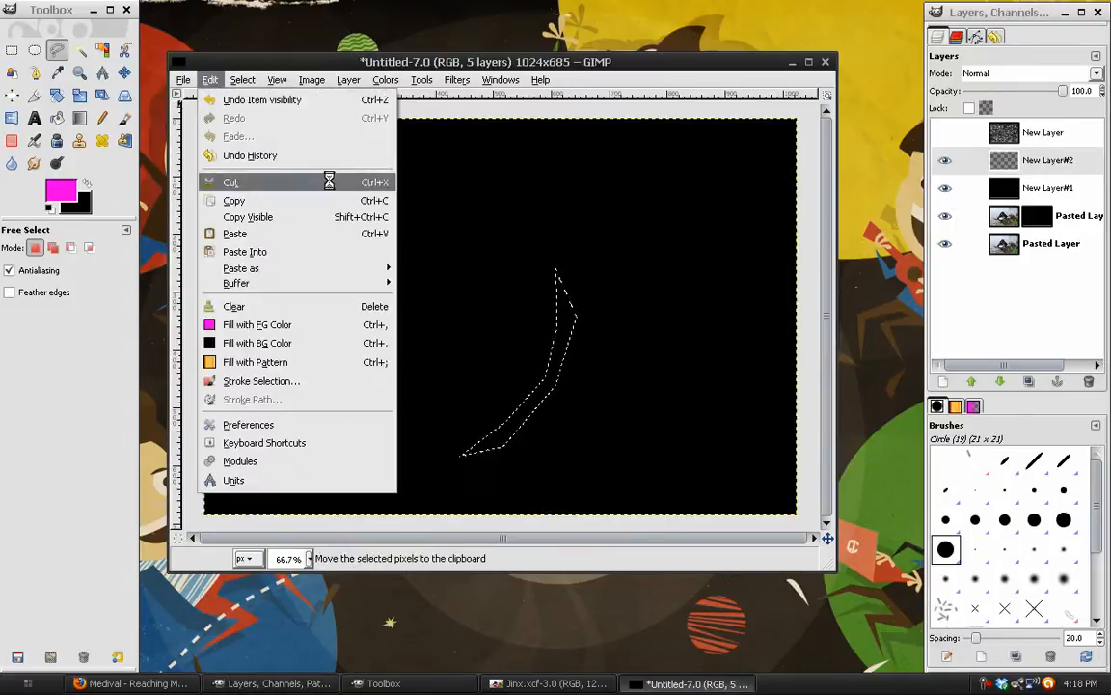
{"action": "left_click", "coordinate": [233, 326]}
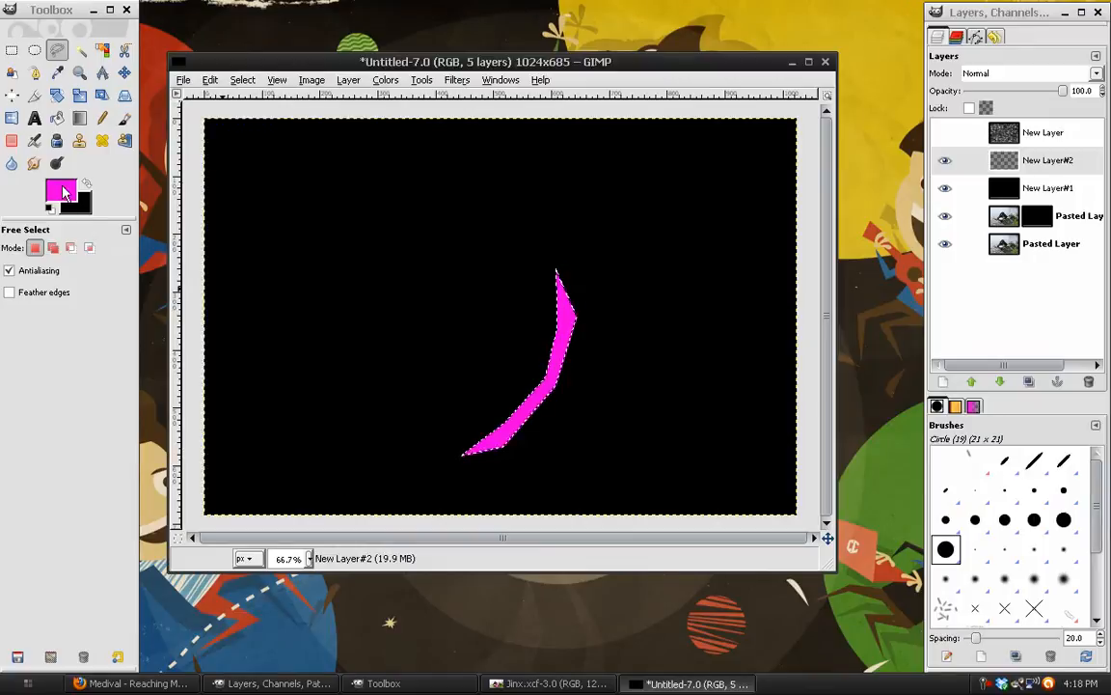
{"action": "left_click", "coordinate": [242, 80]}
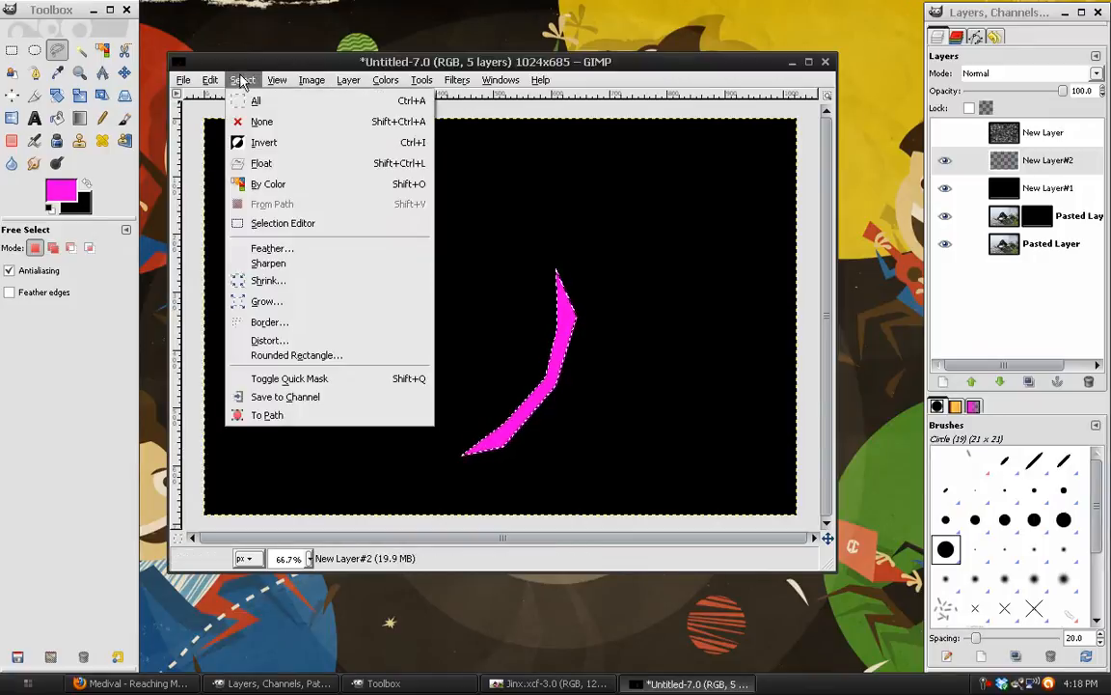
{"action": "left_click", "coordinate": [261, 122]}
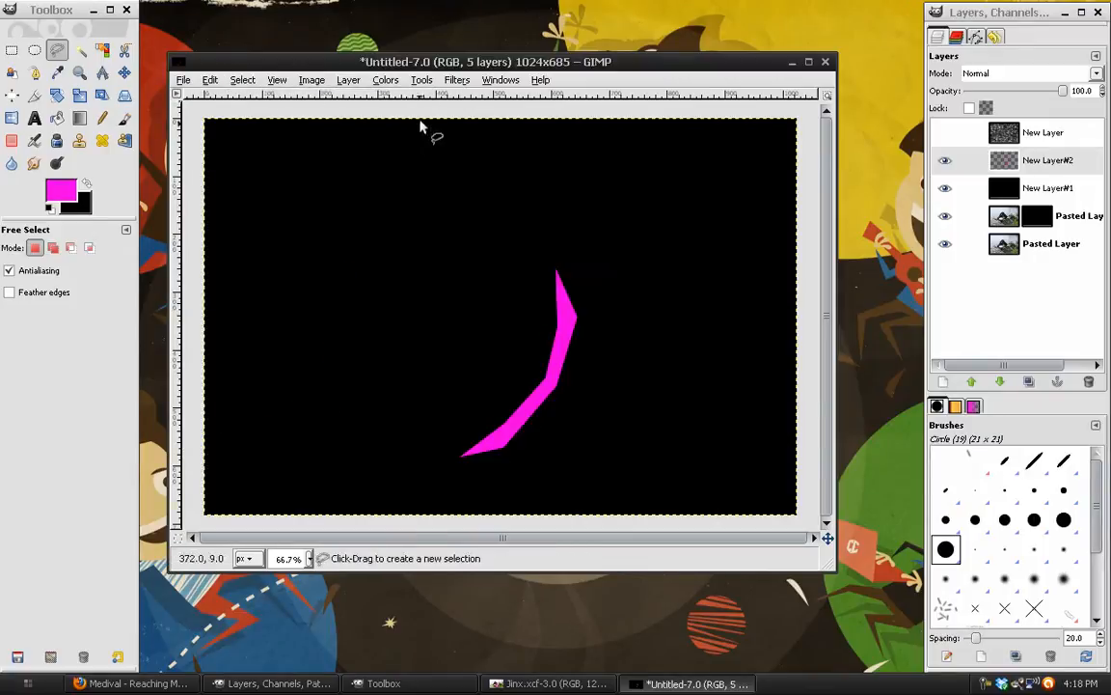
- Apply a Gaussian Blur with a 13 px horizontal and vertical radius to the pink crescent layer
{"action": "left_click", "coordinate": [456, 80]}
{"action": "mouse_move", "coordinate": [629, 181]}
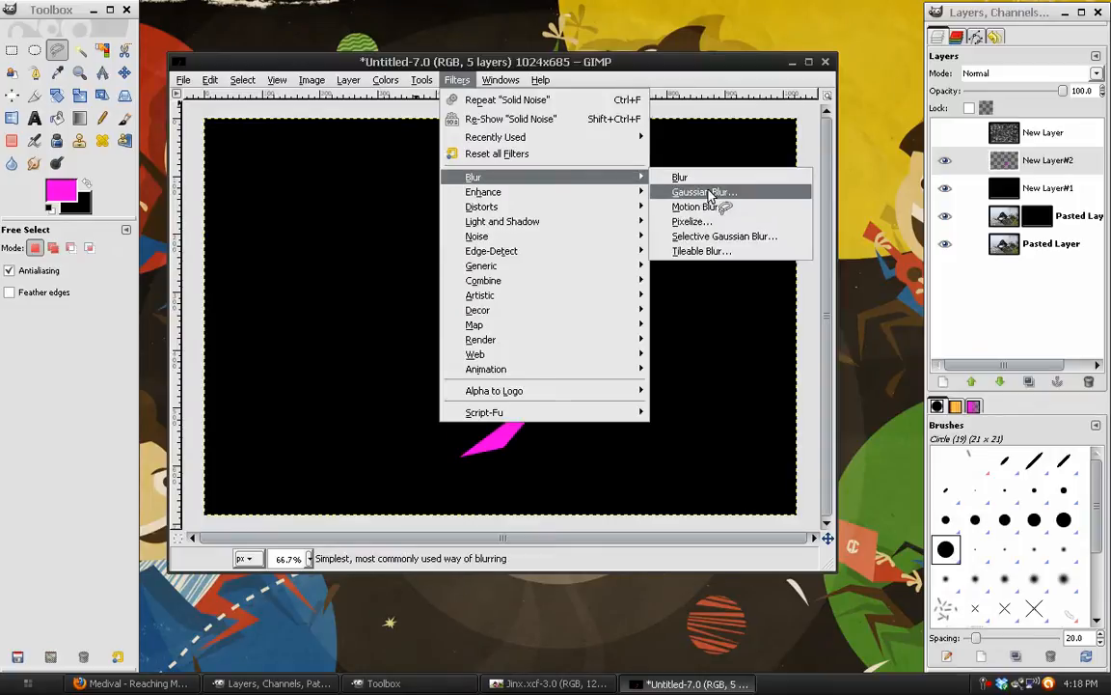
{"action": "left_click", "coordinate": [707, 192]}
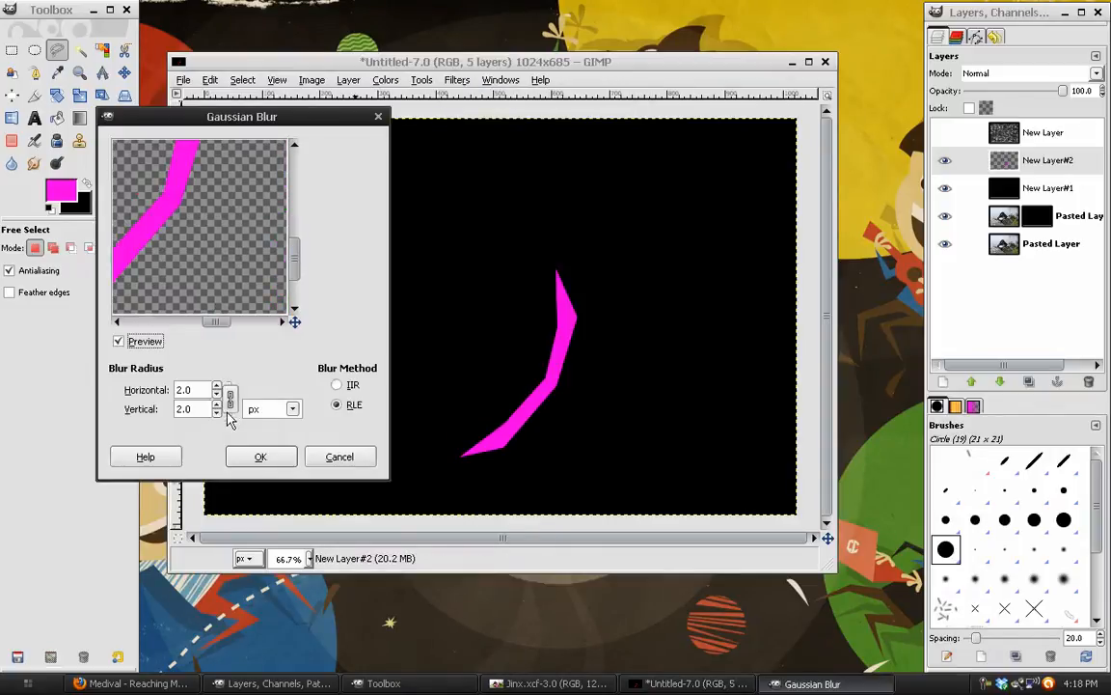
{"action": "left_click", "coordinate": [216, 386]}
{"action": "left_click", "coordinate": [216, 386]}
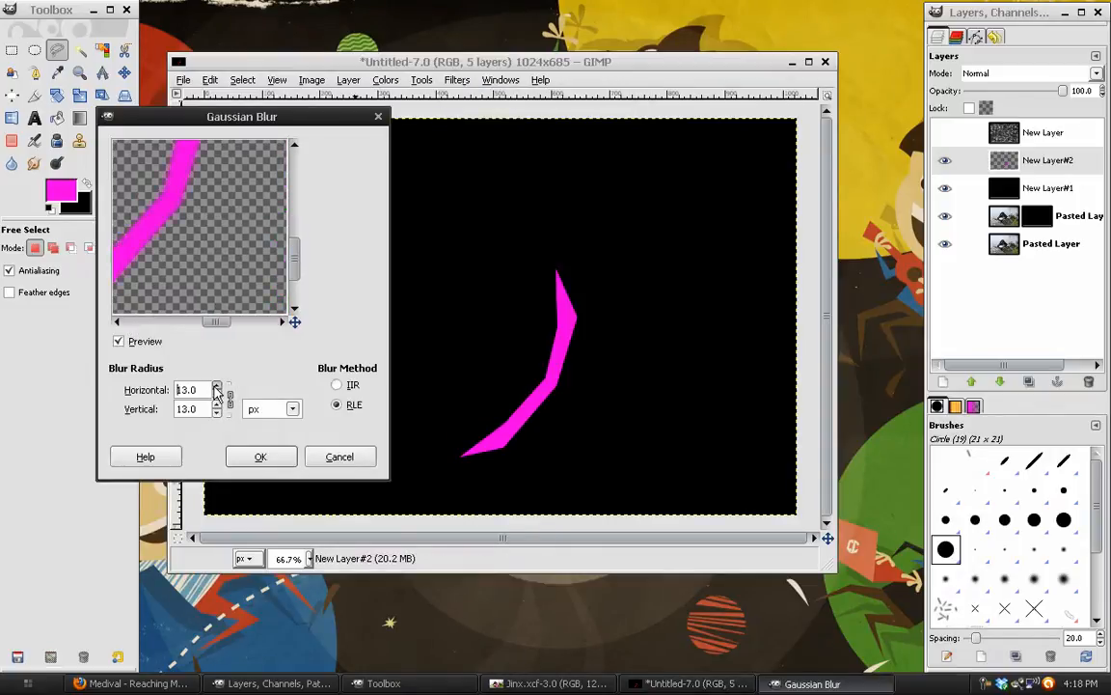
{"action": "key", "text": "Return"}
- Start the Displace filter on the pink crescent, using this image's noise layer (Untitled-7/New Layer-141) as X and Y map
{"action": "mouse_move", "coordinate": [421, 60]}
{"action": "left_mouse_down"}
{"action": "mouse_move", "coordinate": [414, 49]}
{"action": "mouse_move", "coordinate": [415, 64]}
{"action": "left_mouse_up"}
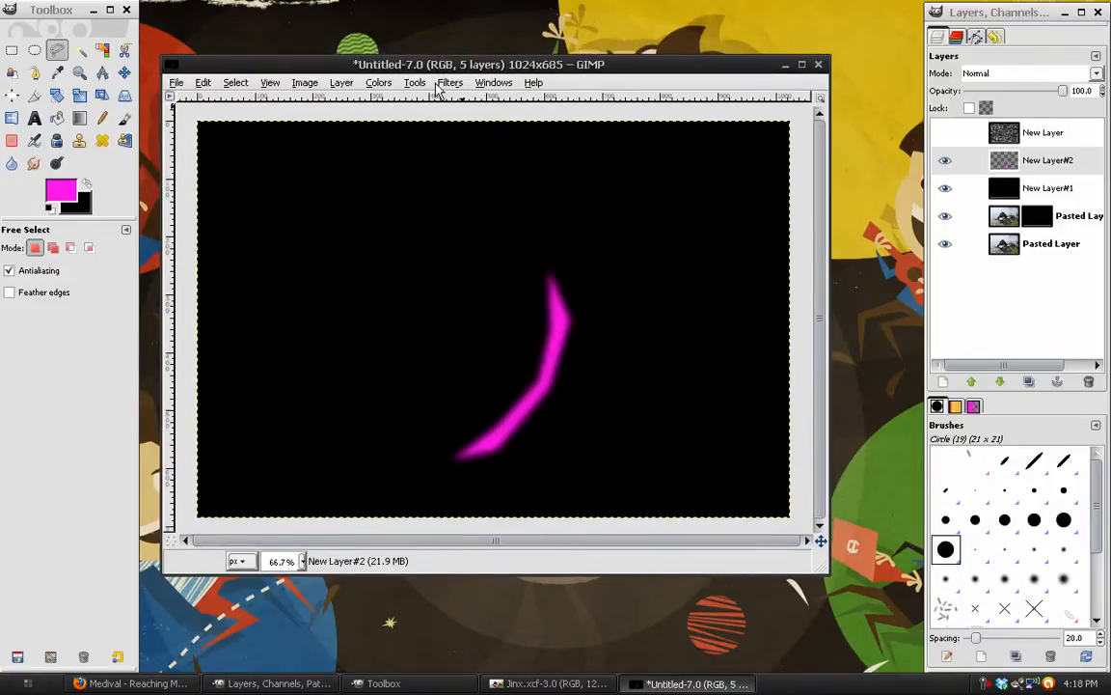
{"action": "left_click", "coordinate": [444, 83]}
{"action": "mouse_move", "coordinate": [635, 327]}
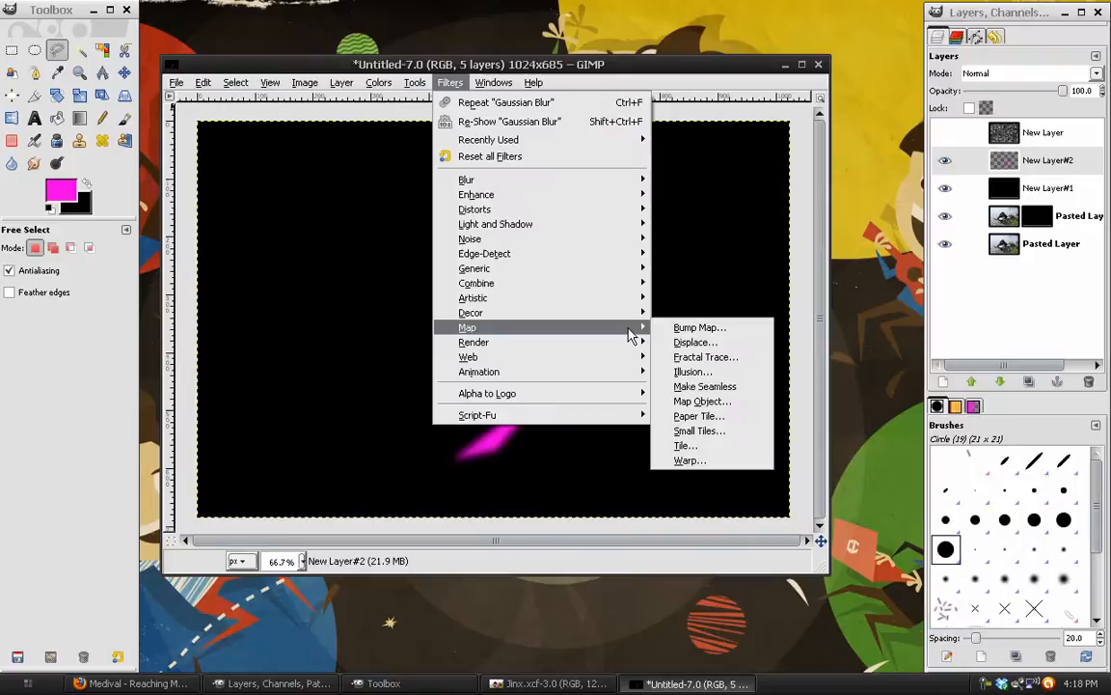
{"action": "left_click", "coordinate": [694, 343]}
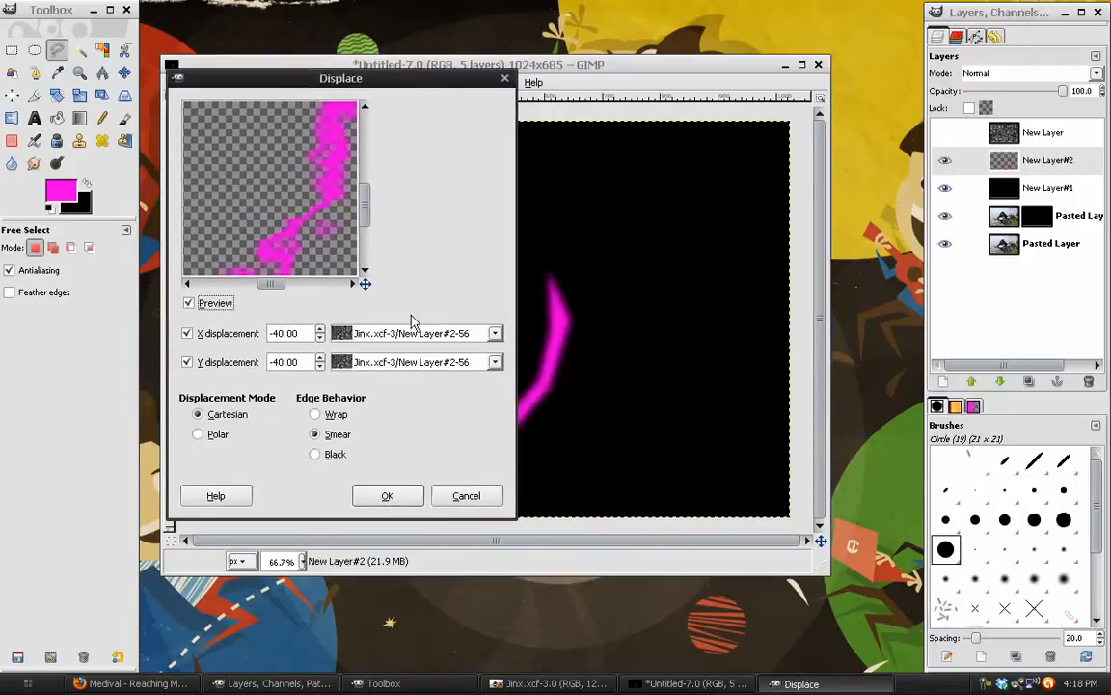
{"action": "left_click", "coordinate": [381, 335]}
{"action": "left_click", "coordinate": [337, 318]}
{"action": "mouse_move", "coordinate": [238, 188]}
{"action": "left_mouse_down"}
{"action": "mouse_move", "coordinate": [284, 207]}
{"action": "mouse_move", "coordinate": [277, 194]}
{"action": "mouse_move", "coordinate": [316, 263]}
{"action": "mouse_move", "coordinate": [268, 216]}
{"action": "mouse_move", "coordinate": [313, 251]}
{"action": "left_mouse_up"}
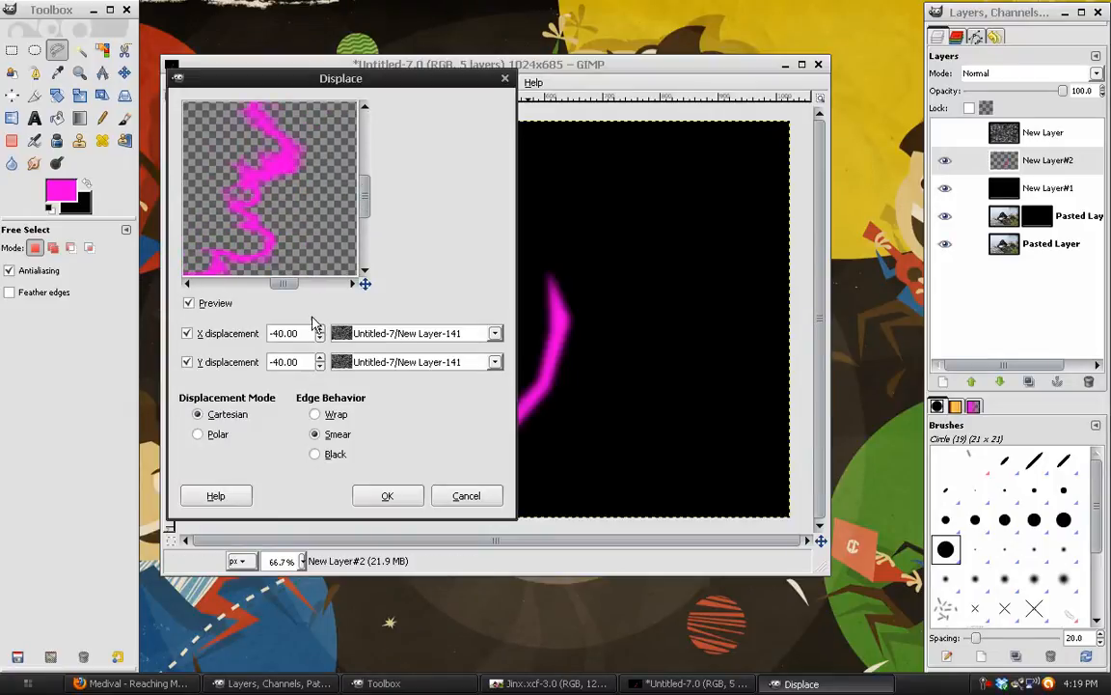
- Set the X displacement to -20 and the Y displacement to about -16, and apply Displace to the pink streak
{"action": "left_click", "coordinate": [319, 330]}
{"action": "left_click", "coordinate": [319, 358]}
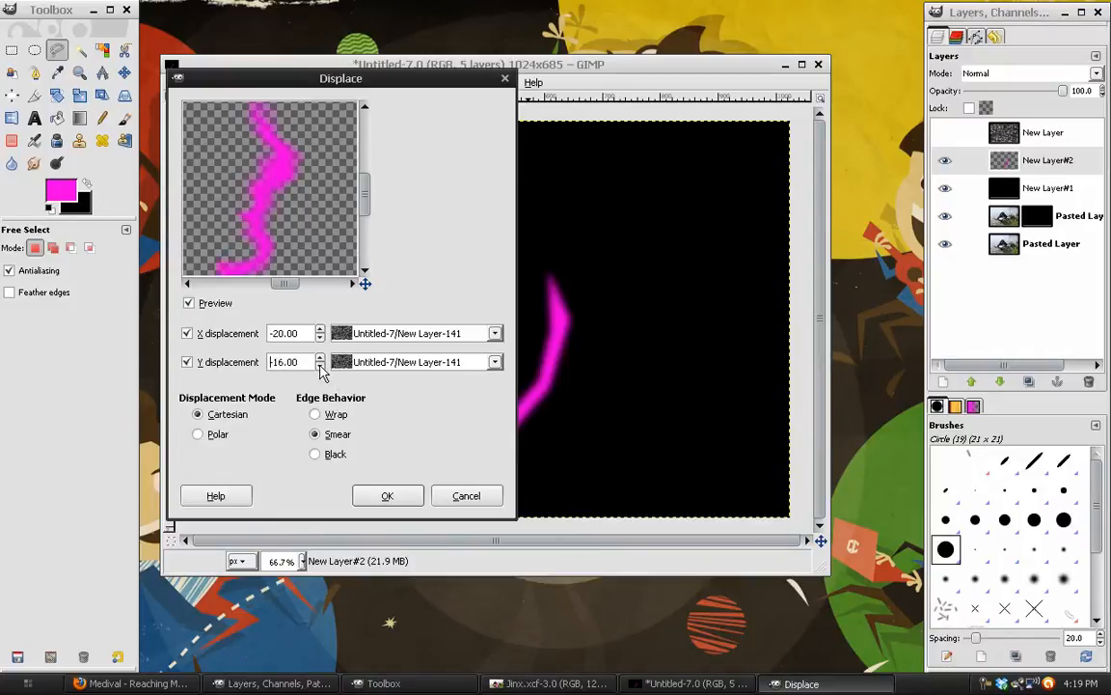
{"action": "left_click_drag", "start_coordinate": [278, 219], "coordinate": [278, 114]}
{"action": "left_click_drag", "start_coordinate": [218, 263], "coordinate": [318, 230]}
{"action": "left_click", "coordinate": [384, 495]}
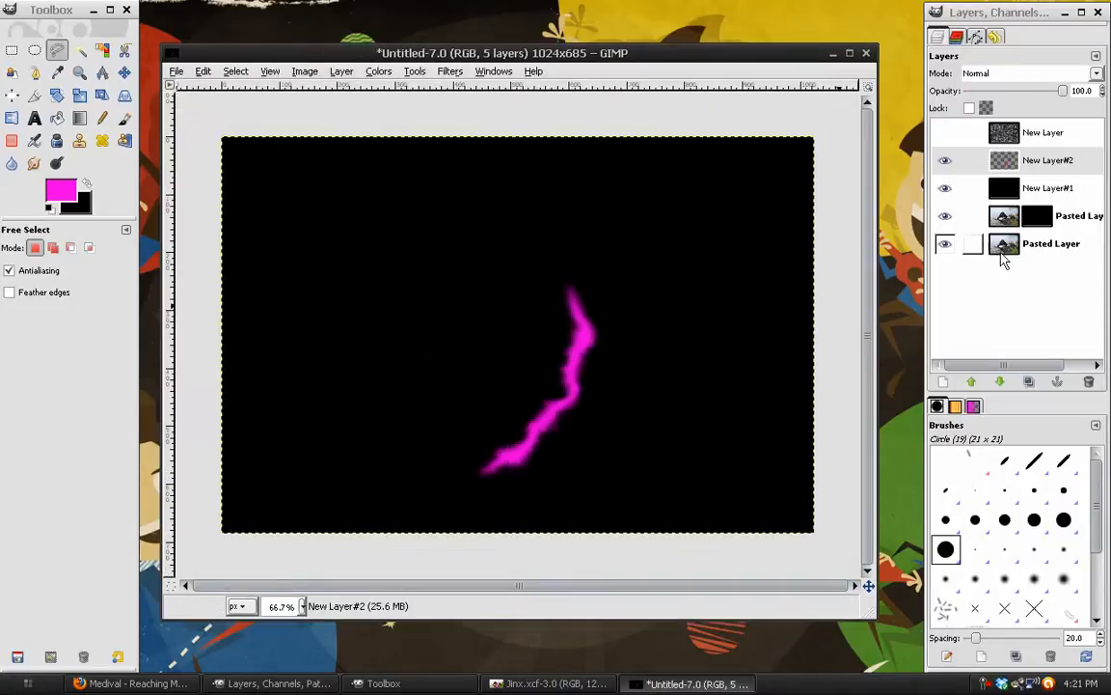
- Duplicate the displaced pink streak layer and make the lower of the two copies active
{"action": "left_click", "coordinate": [1020, 166]}
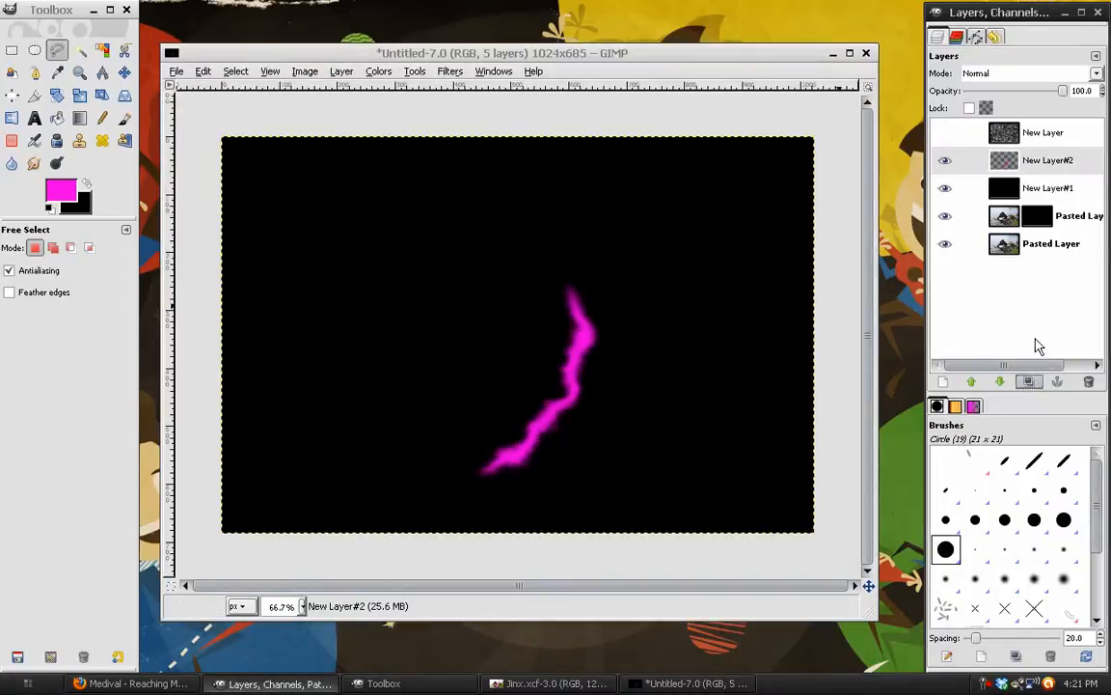
{"action": "left_click", "coordinate": [944, 382], "text": "shift"}
{"action": "left_click", "coordinate": [1035, 193]}
- Apply a Gaussian Blur with a 50 px radius to the lower streak copy for an outer glow
{"action": "left_click", "coordinate": [449, 70]}
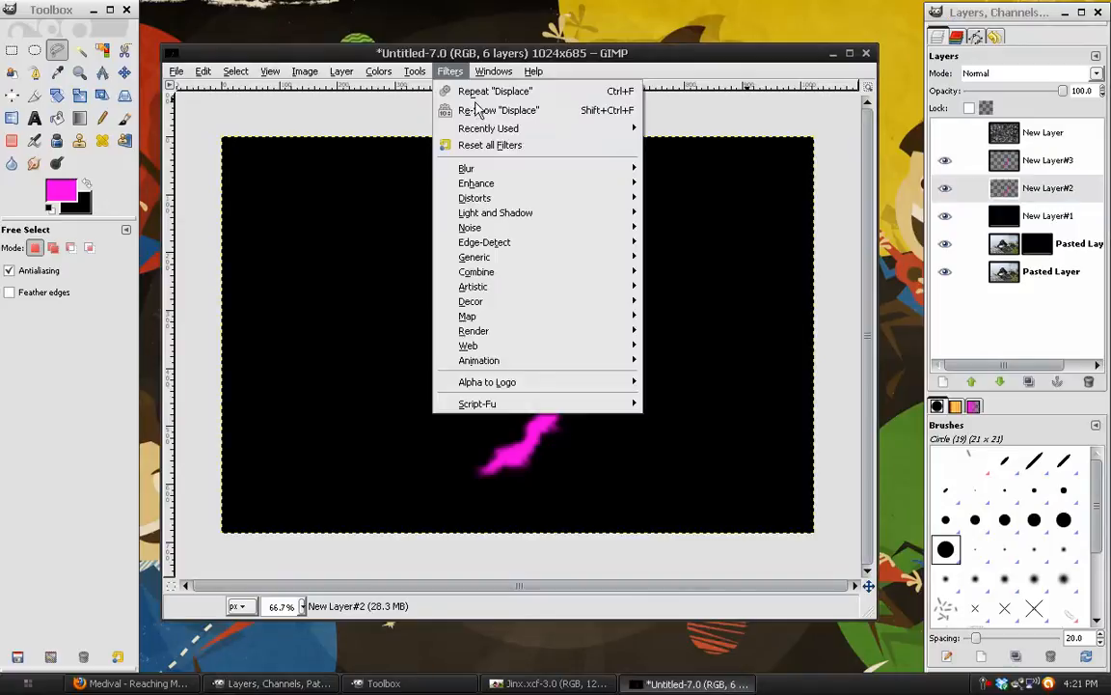
{"action": "mouse_move", "coordinate": [579, 169]}
{"action": "left_click", "coordinate": [265, 263]}
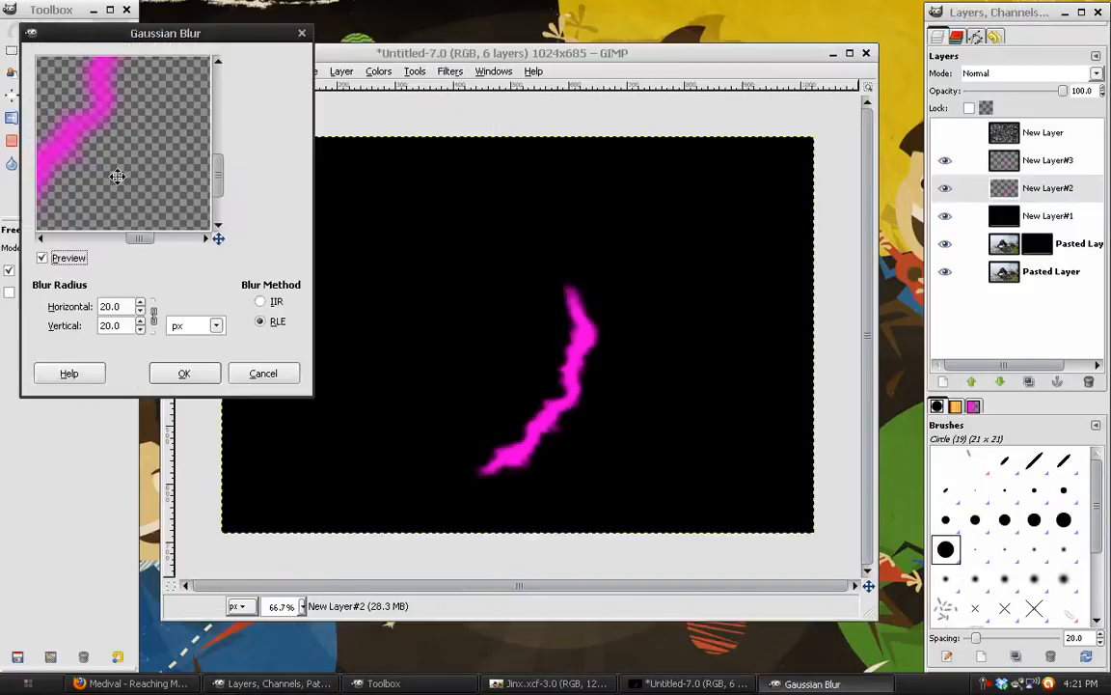
{"action": "left_click_drag", "start_coordinate": [118, 185], "coordinate": [162, 174]}
{"action": "scroll", "coordinate": [141, 304], "scroll_direction": "up", "scroll_amount": 7}
{"action": "scroll", "coordinate": [141, 304], "scroll_direction": "up", "scroll_amount": 10}
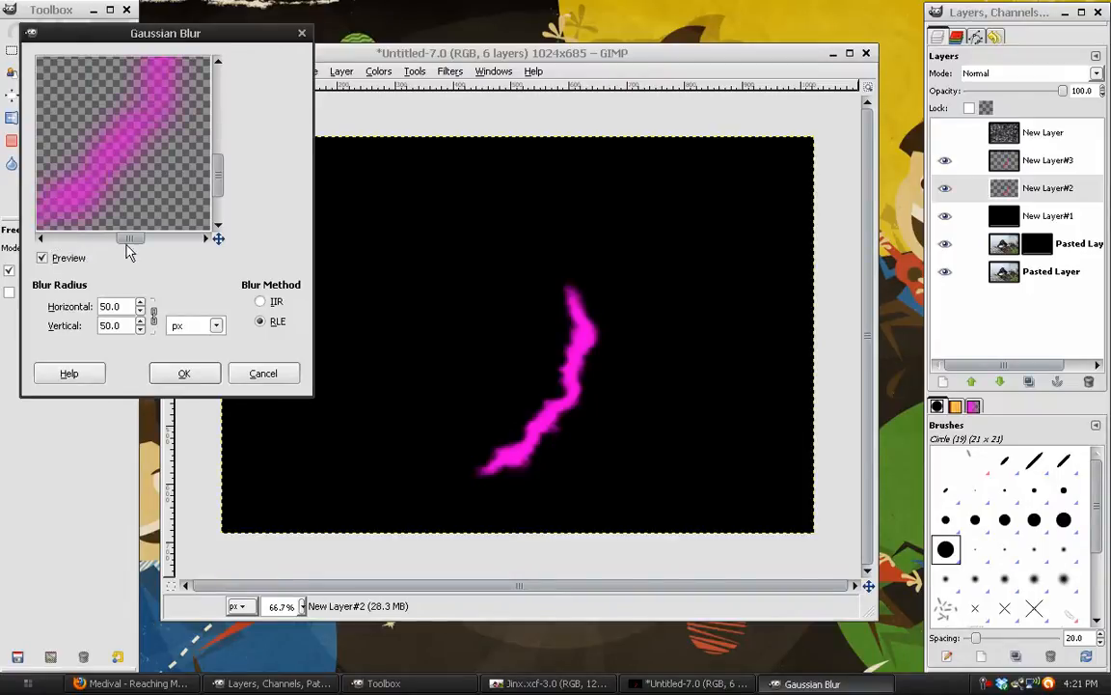
{"action": "left_click", "coordinate": [174, 378]}
- Add a transparent layer above the sharp streak layer and set the colours to white foreground and black background
{"action": "left_click", "coordinate": [1062, 169]}
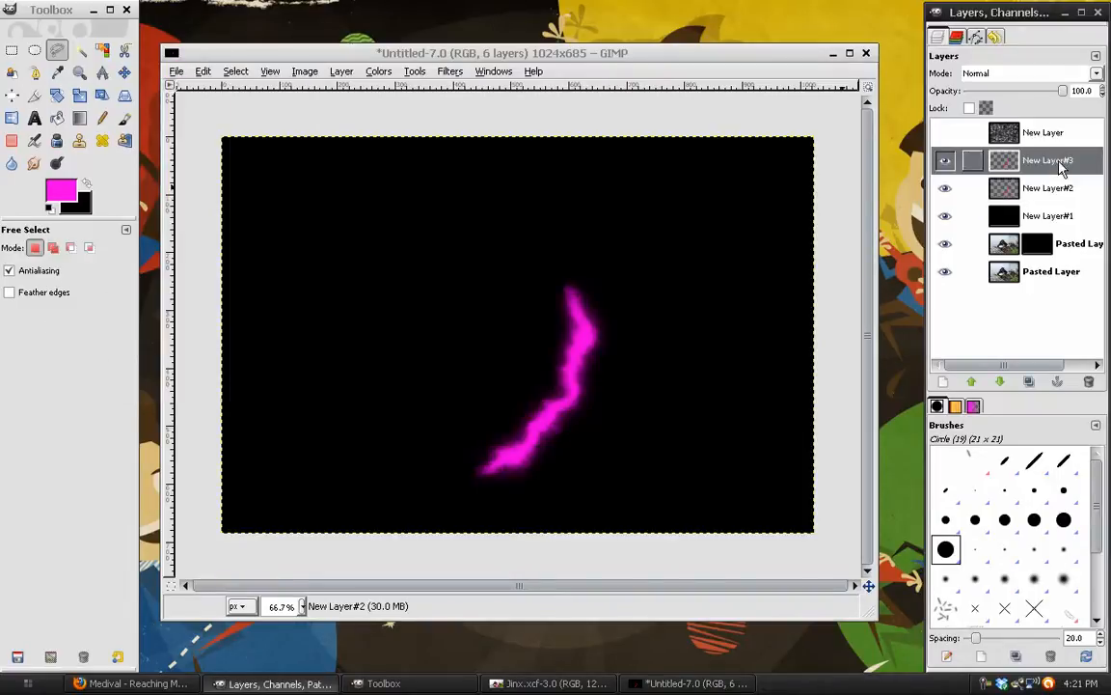
{"action": "left_click", "coordinate": [942, 382]}
{"action": "left_click_drag", "start_coordinate": [136, 54], "coordinate": [210, 97]}
{"action": "left_click", "coordinate": [245, 342]}
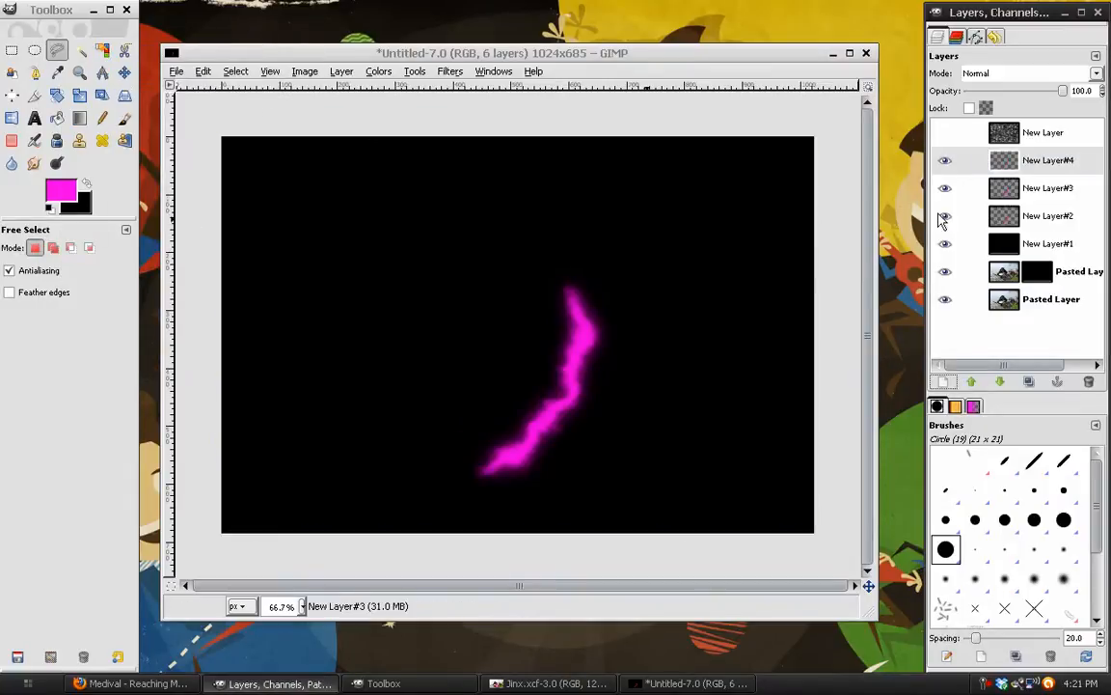
{"action": "left_click", "coordinate": [50, 209]}
{"action": "left_click", "coordinate": [85, 186]}
- Create a selection from the sharp streak layer's alpha and leave only the empty layer visible among the three effect layers
{"action": "left_click", "coordinate": [1045, 190]}
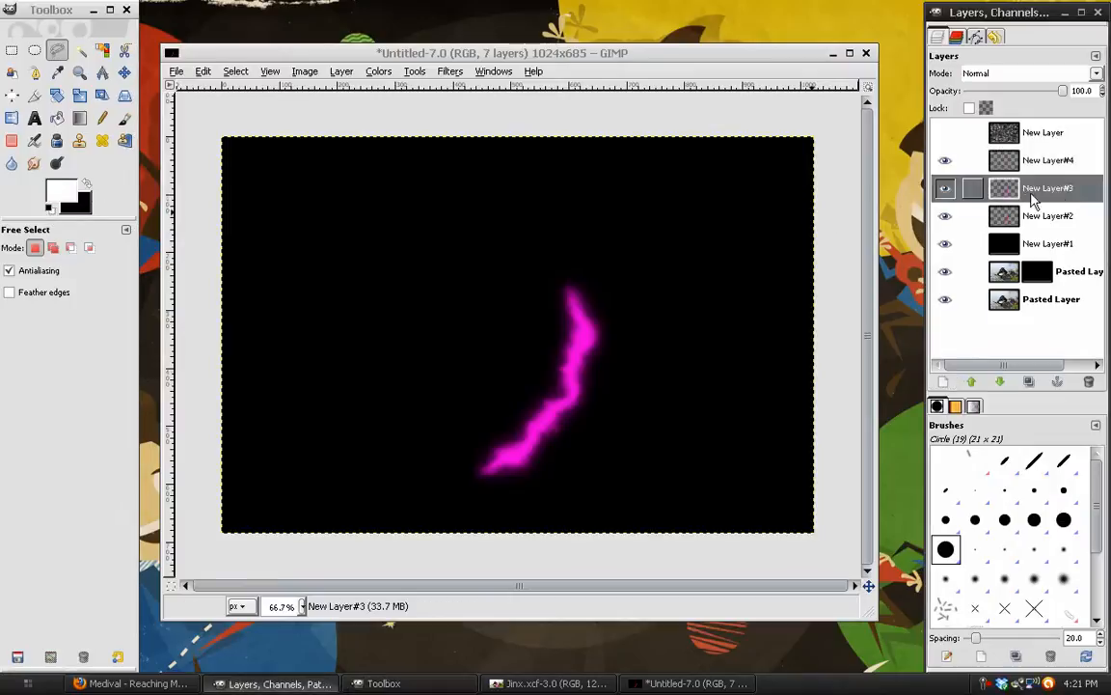
{"action": "left_click", "coordinate": [946, 216]}
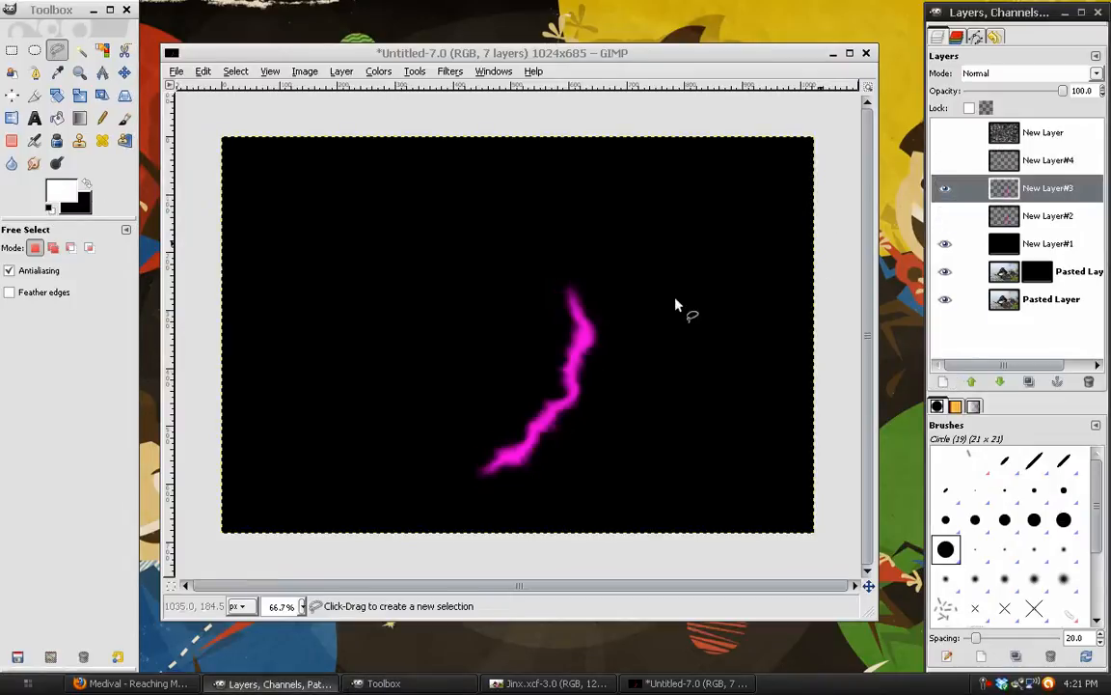
{"action": "right_click", "coordinate": [1012, 195]}
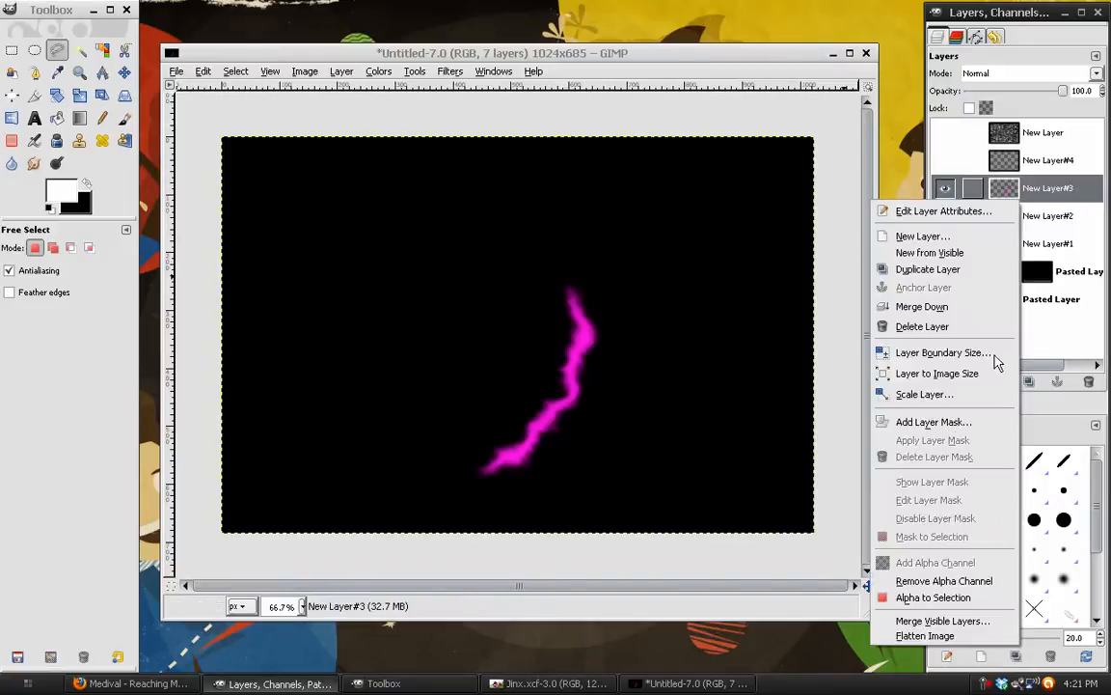
{"action": "left_click", "coordinate": [921, 597]}
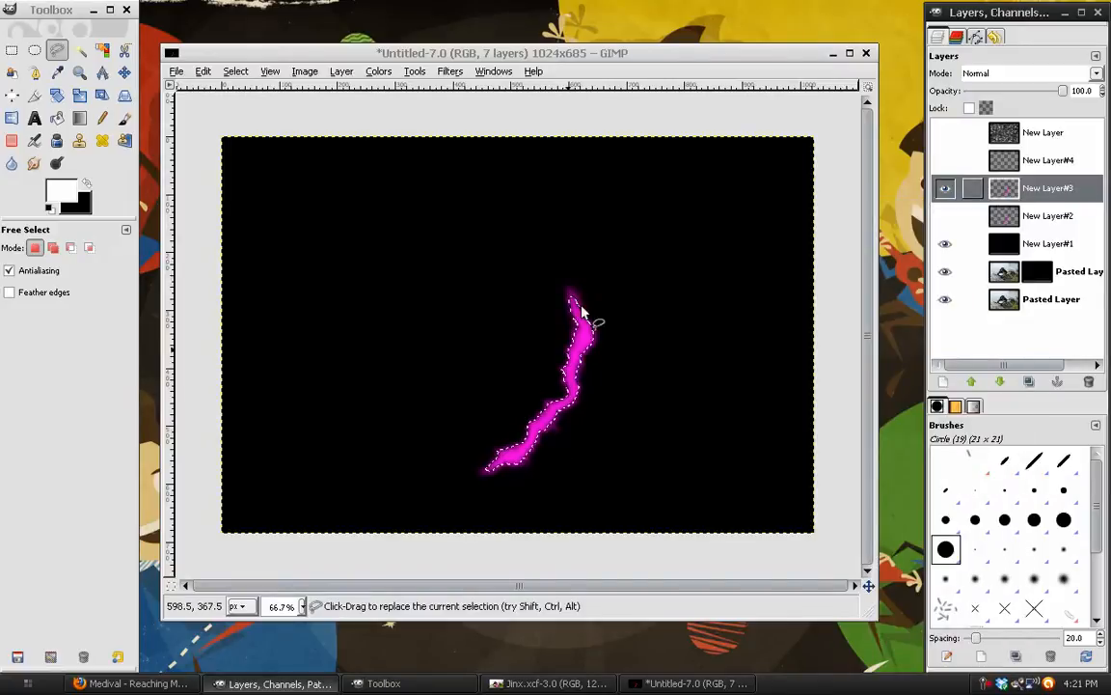
{"action": "left_click", "coordinate": [945, 161]}
{"action": "left_click", "coordinate": [946, 188]}
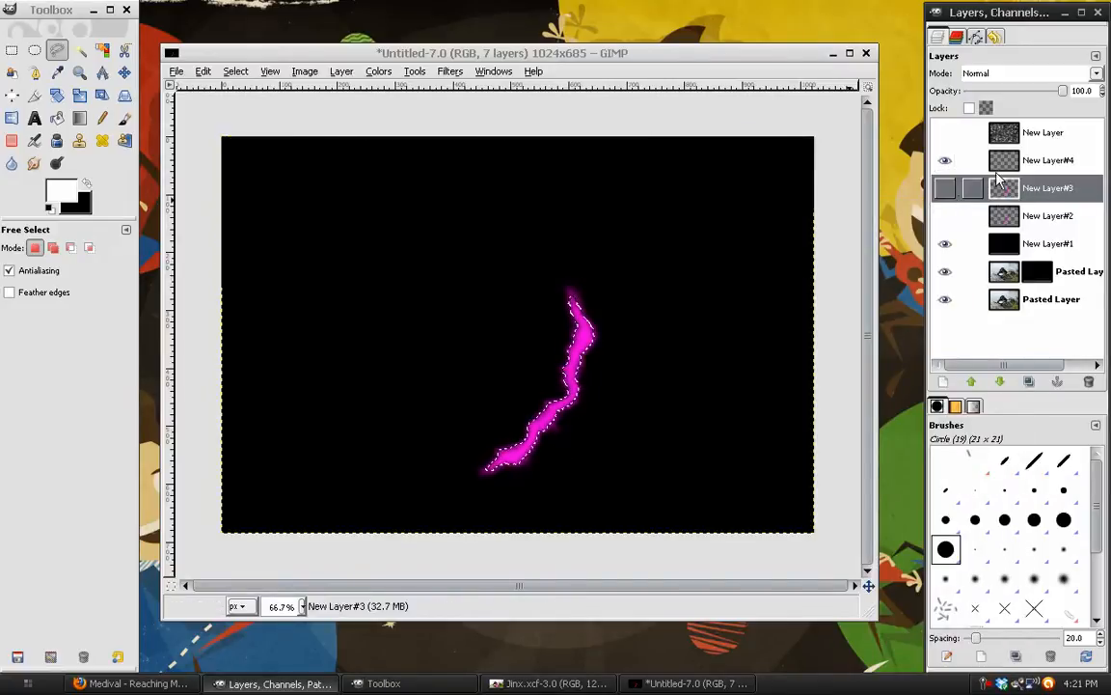
- With the empty effect layer active, invert the streak selection and grow the inverted area to narrow the streak outline
{"action": "left_click", "coordinate": [1005, 162]}
{"action": "left_click", "coordinate": [235, 71]}
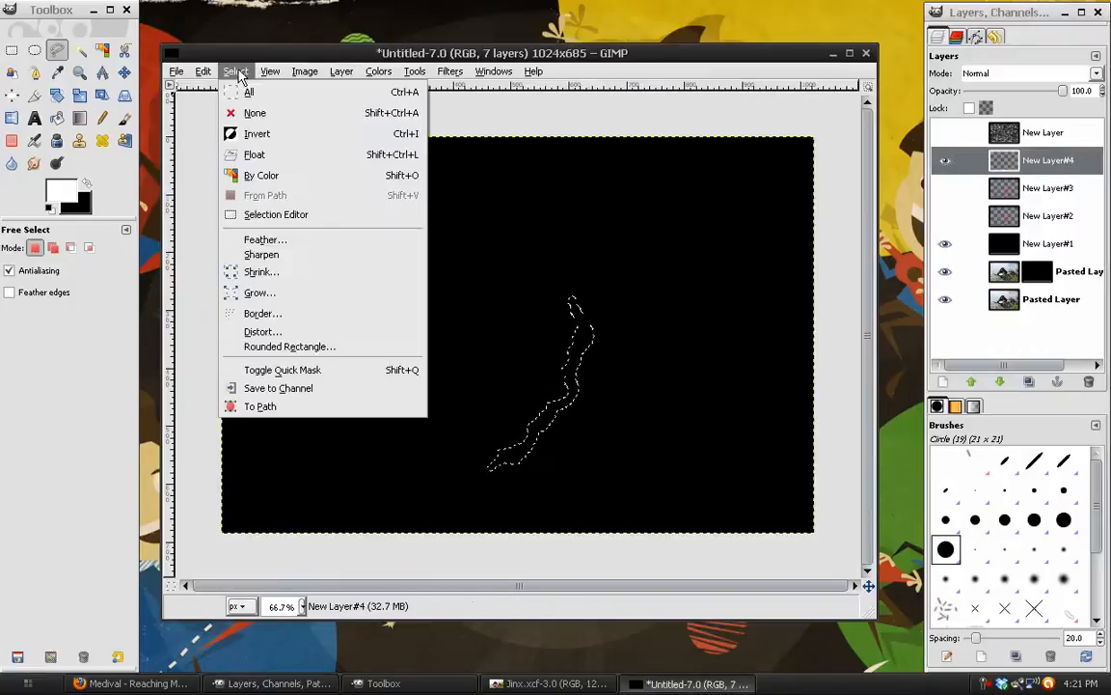
{"action": "left_click", "coordinate": [254, 135]}
{"action": "left_click", "coordinate": [235, 72]}
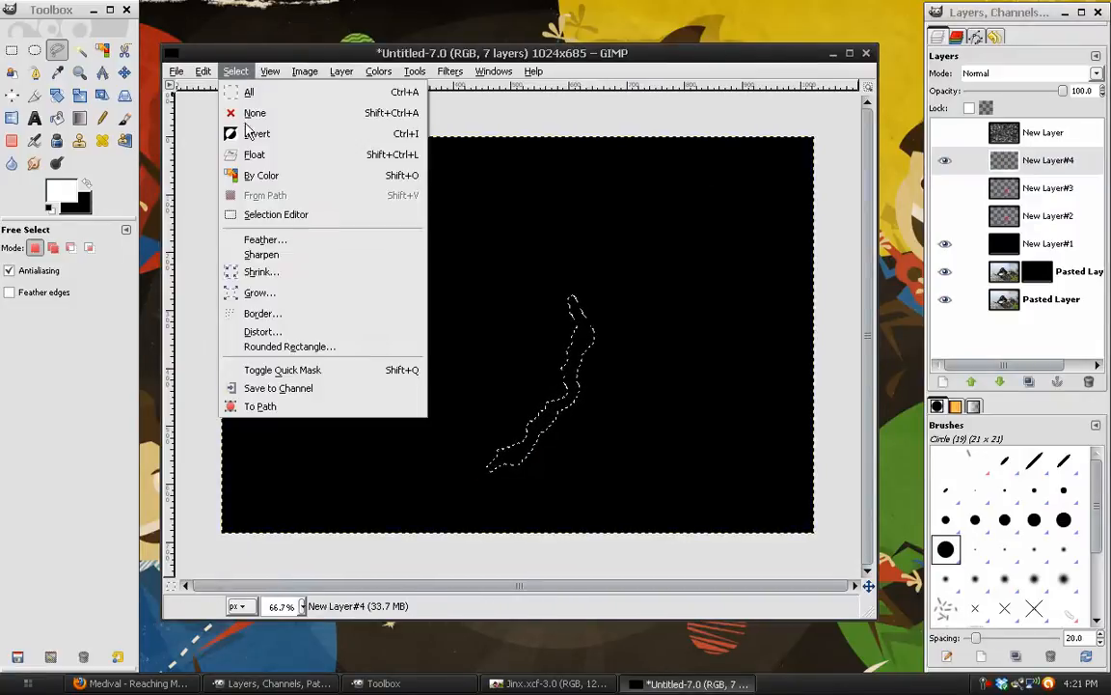
{"action": "left_click", "coordinate": [255, 293]}
{"action": "left_click_drag", "start_coordinate": [526, 292], "coordinate": [666, 127]}
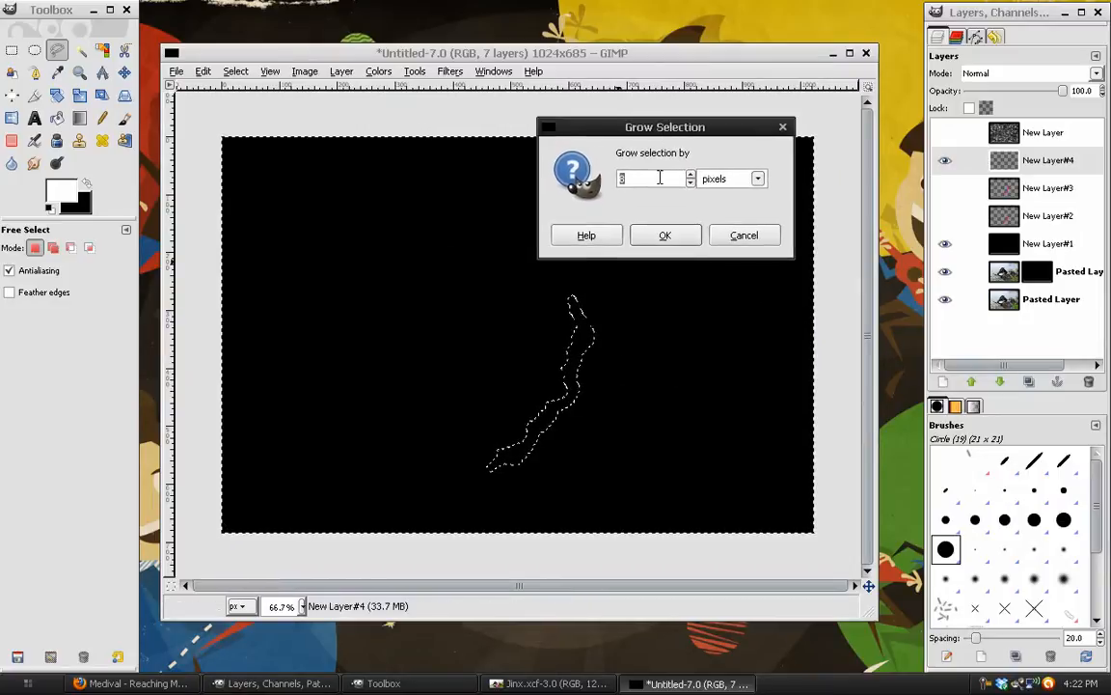
{"action": "left_click_drag", "start_coordinate": [645, 127], "coordinate": [608, 138]}
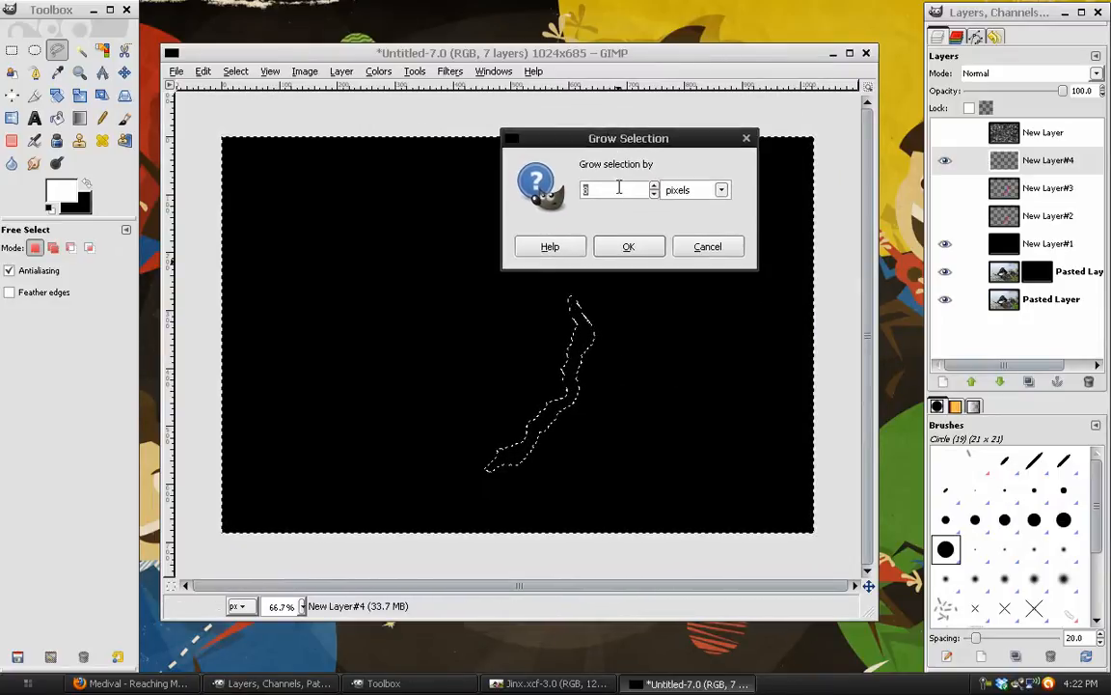
{"action": "scroll", "coordinate": [619, 192], "scroll_direction": "up", "scroll_amount": 2}
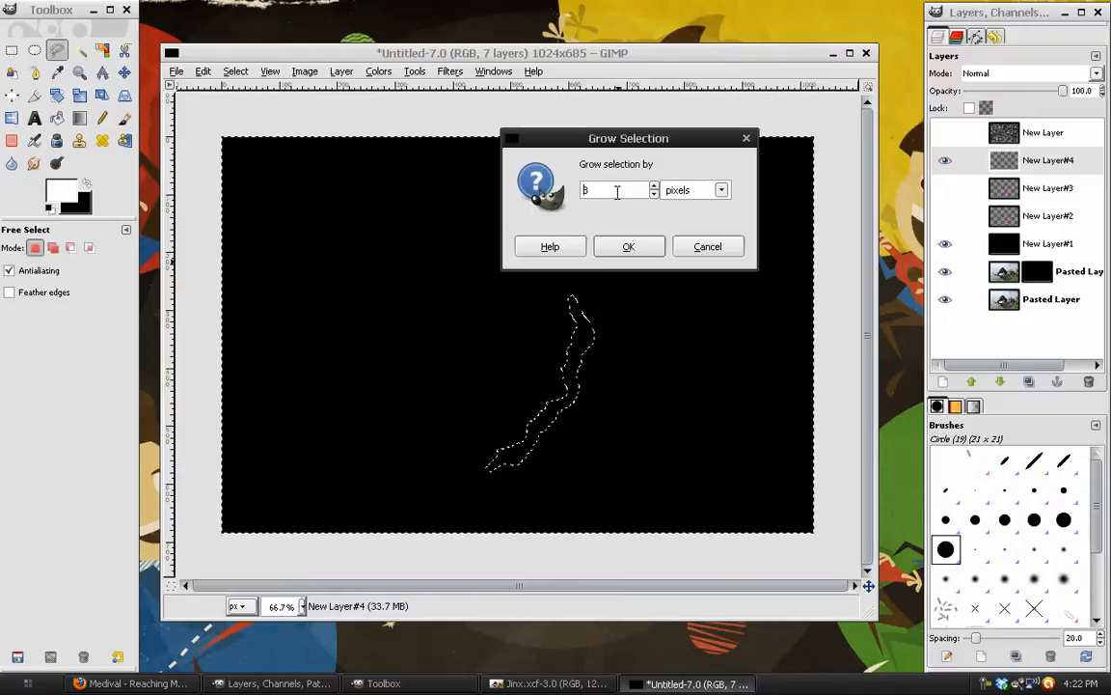
{"action": "left_click", "coordinate": [628, 247]}
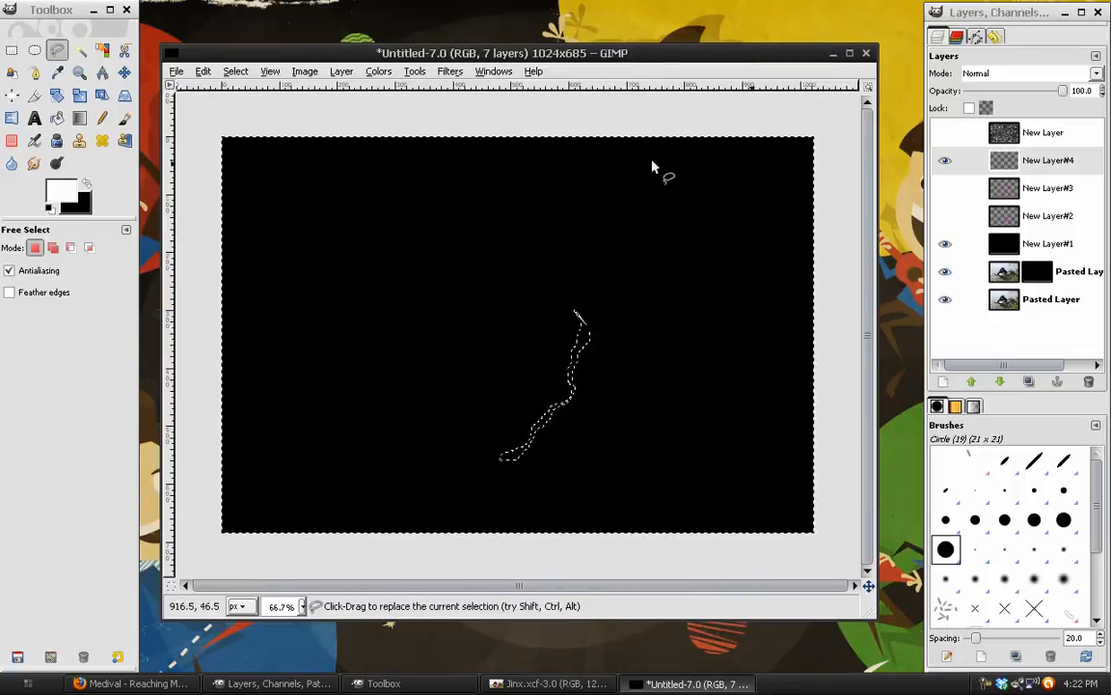
- Invert the selection back to the narrowed streak, fill it with the white foreground colour and clear the selection
{"action": "left_click", "coordinate": [236, 72]}
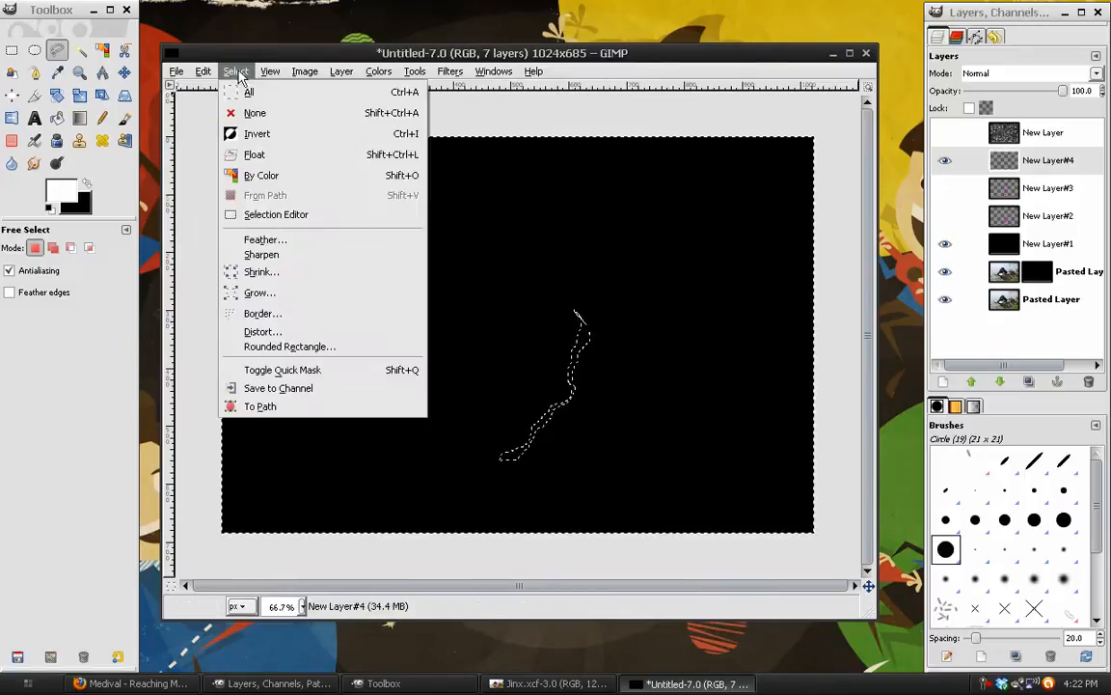
{"action": "left_click", "coordinate": [257, 135]}
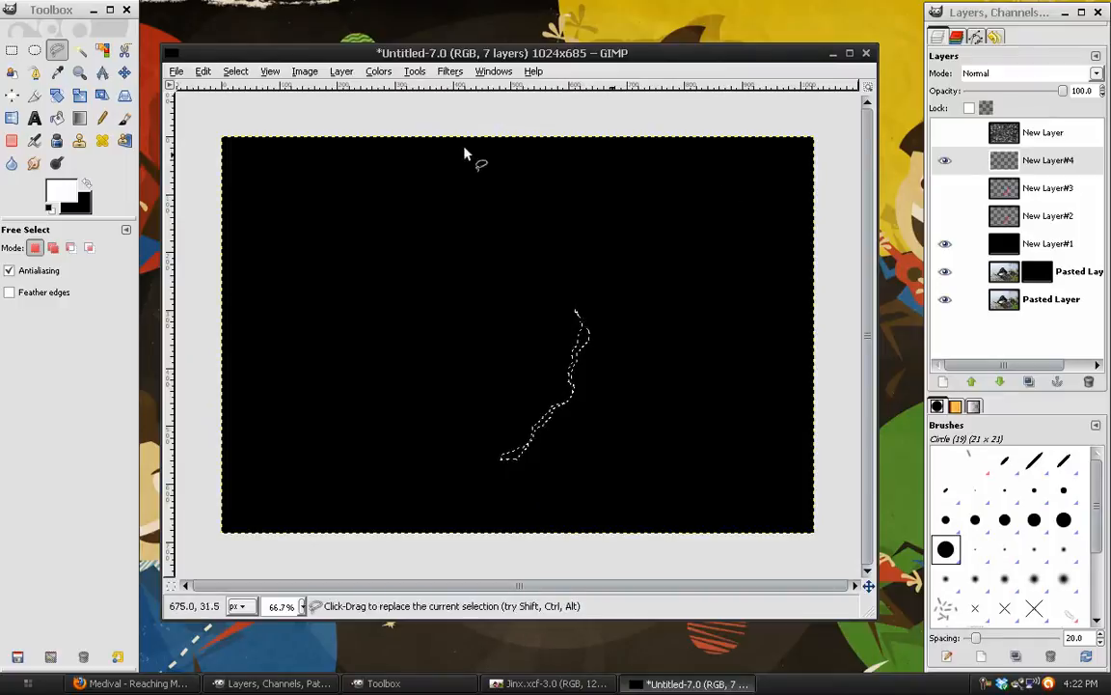
{"action": "left_click", "coordinate": [202, 72]}
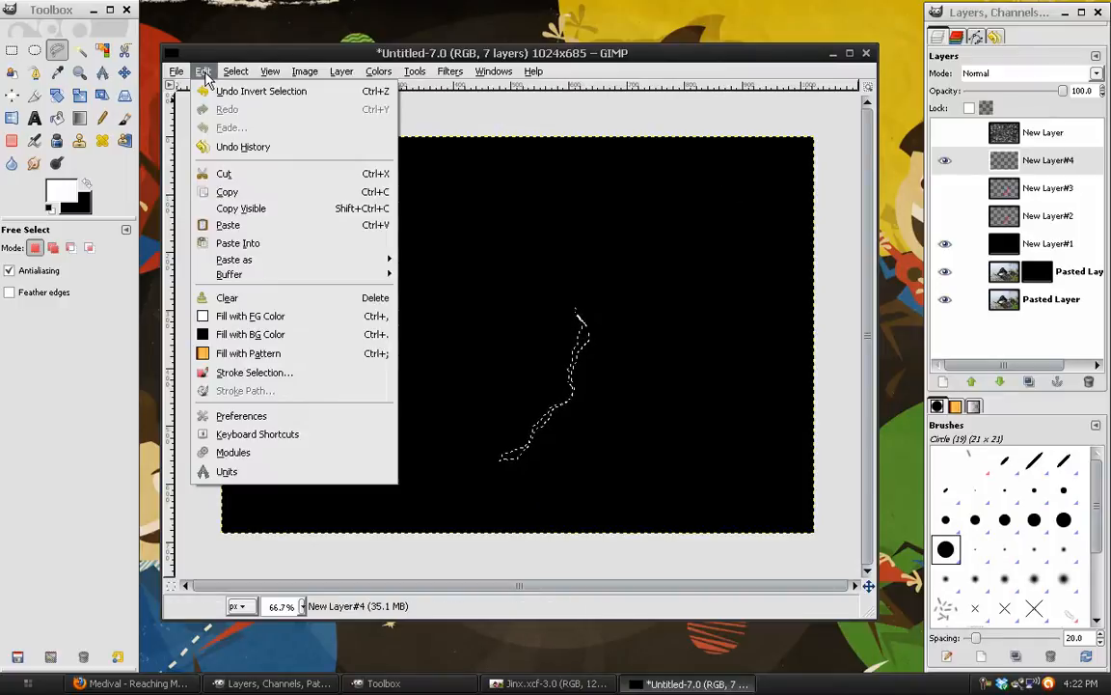
{"action": "left_click", "coordinate": [233, 324]}
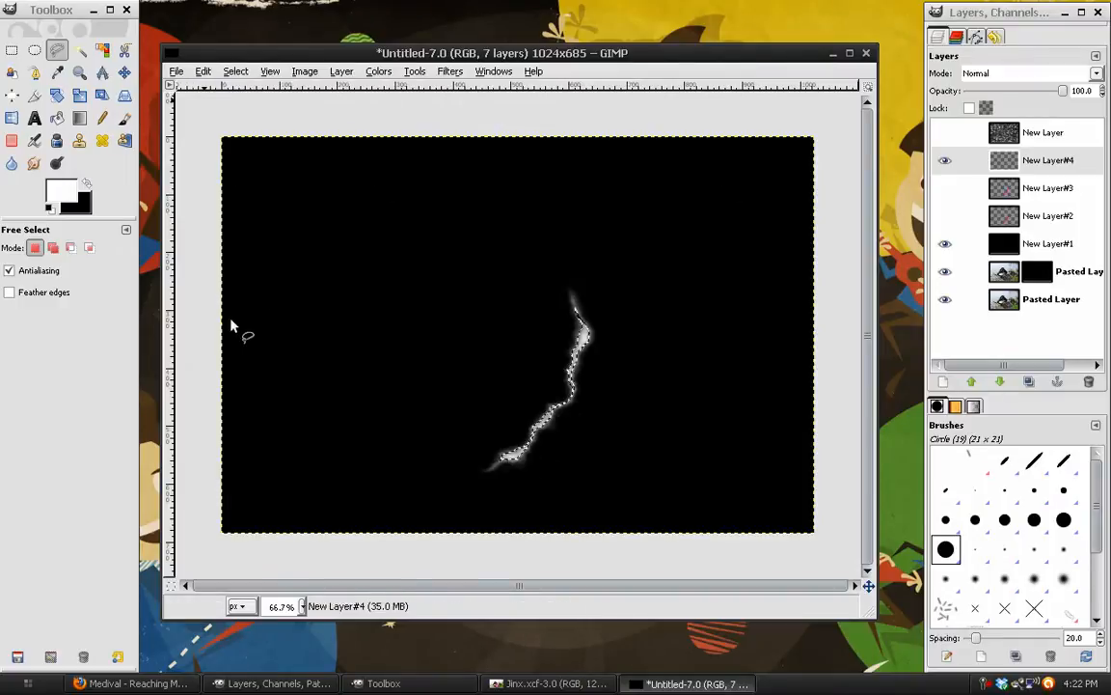
{"action": "left_click", "coordinate": [238, 72]}
{"action": "left_click", "coordinate": [248, 112]}
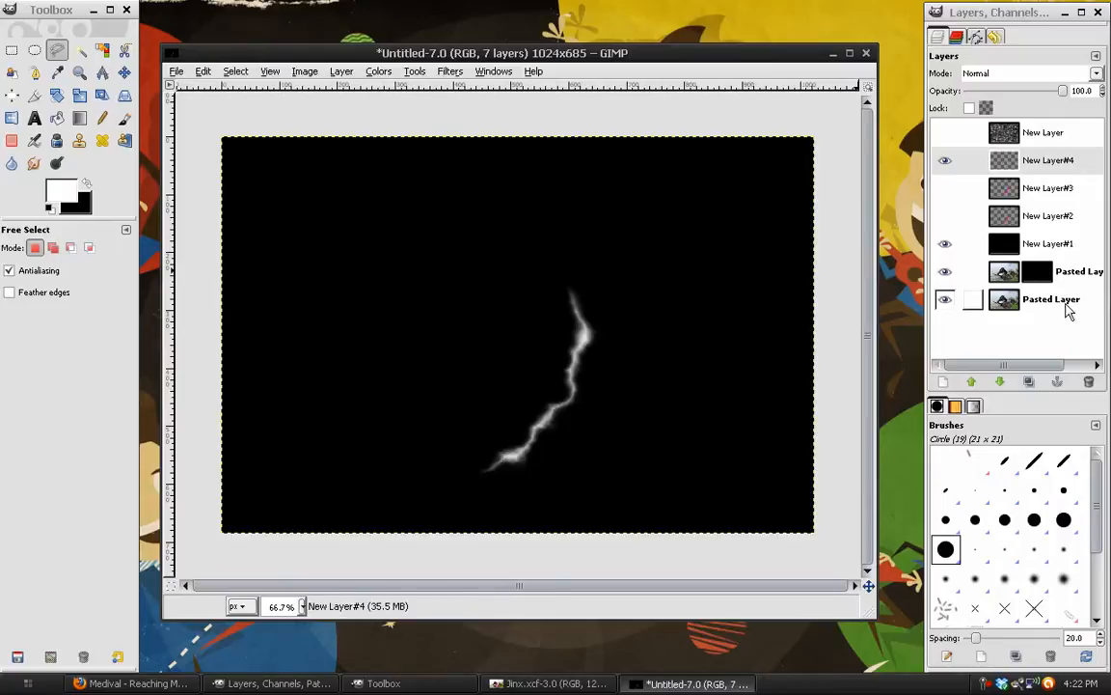
- Show the two pink streak layers together with the white core layer
{"action": "left_click", "coordinate": [944, 216]}
{"action": "left_click", "coordinate": [945, 188]}
{"action": "left_click", "coordinate": [945, 161]}
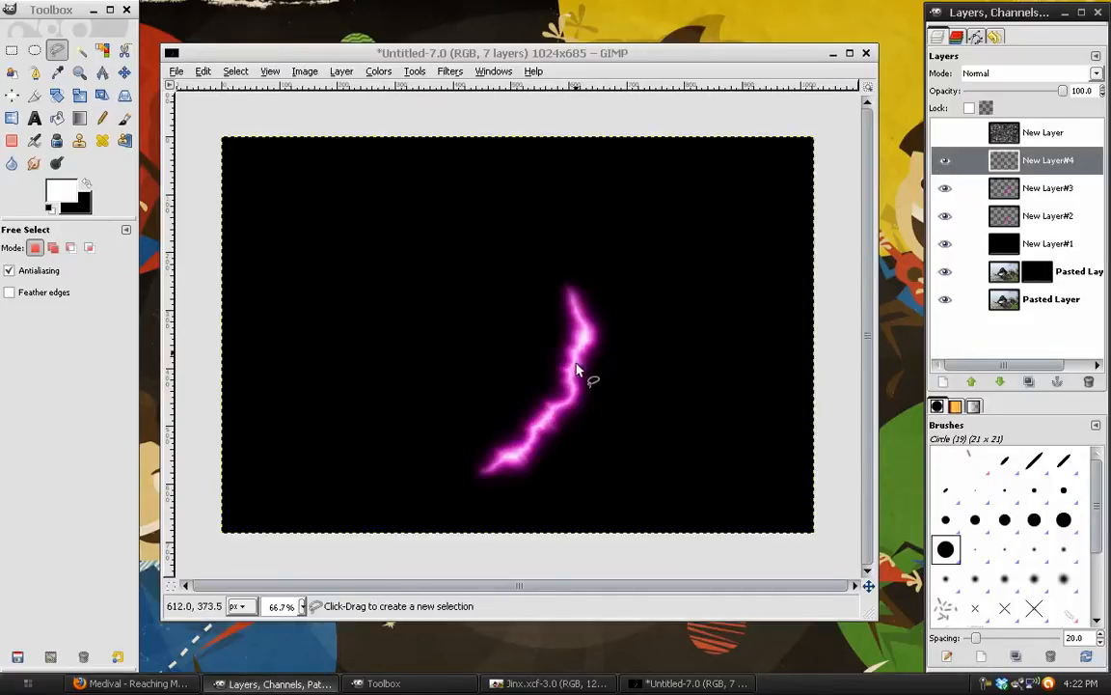
- Add a black-filled layer directly below the white core layer and merge the core down into it
{"action": "left_click", "coordinate": [1037, 193]}
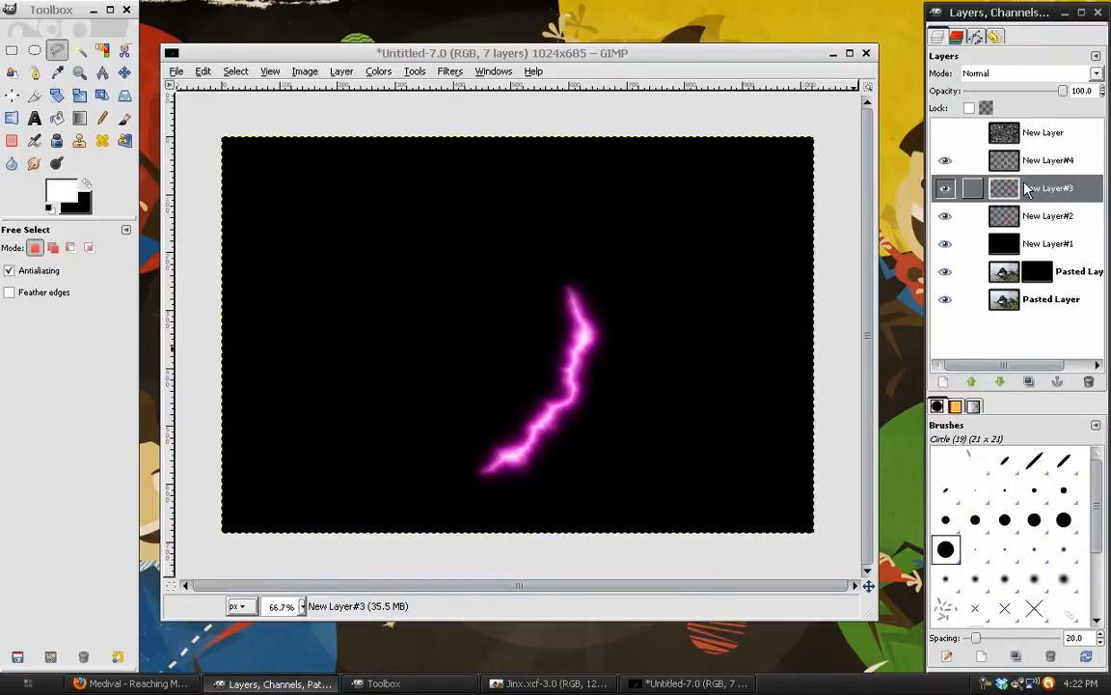
{"action": "left_click", "coordinate": [1029, 169]}
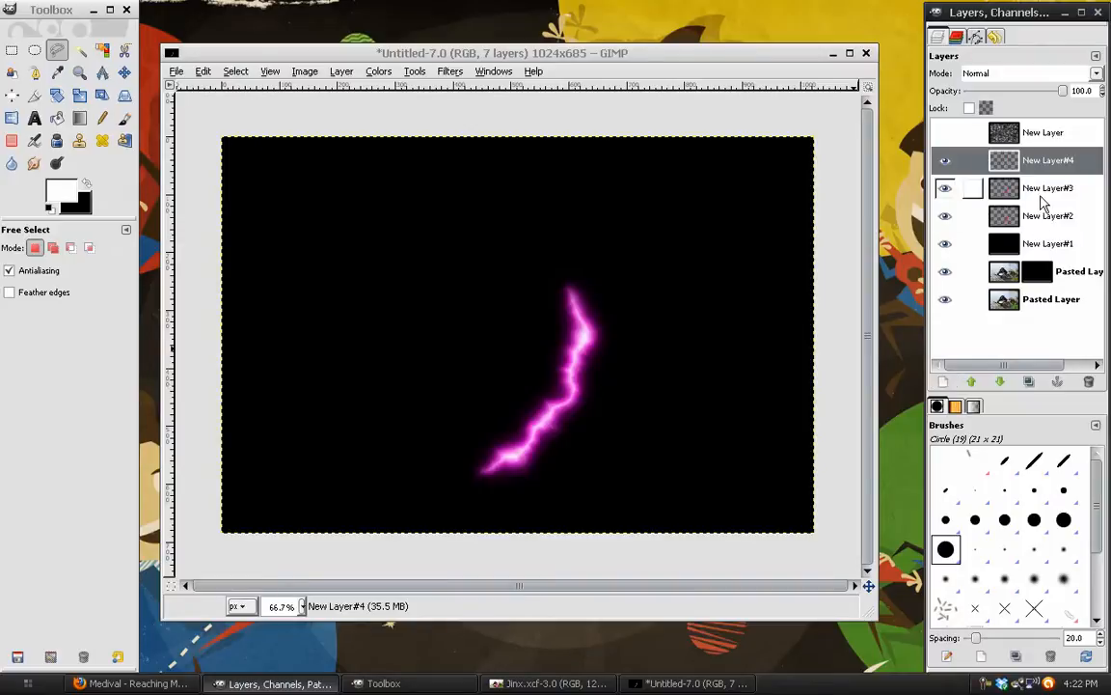
{"action": "left_click", "coordinate": [1044, 191]}
{"action": "left_click", "coordinate": [938, 383]}
{"action": "left_click", "coordinate": [98, 254]}
{"action": "left_click", "coordinate": [208, 340]}
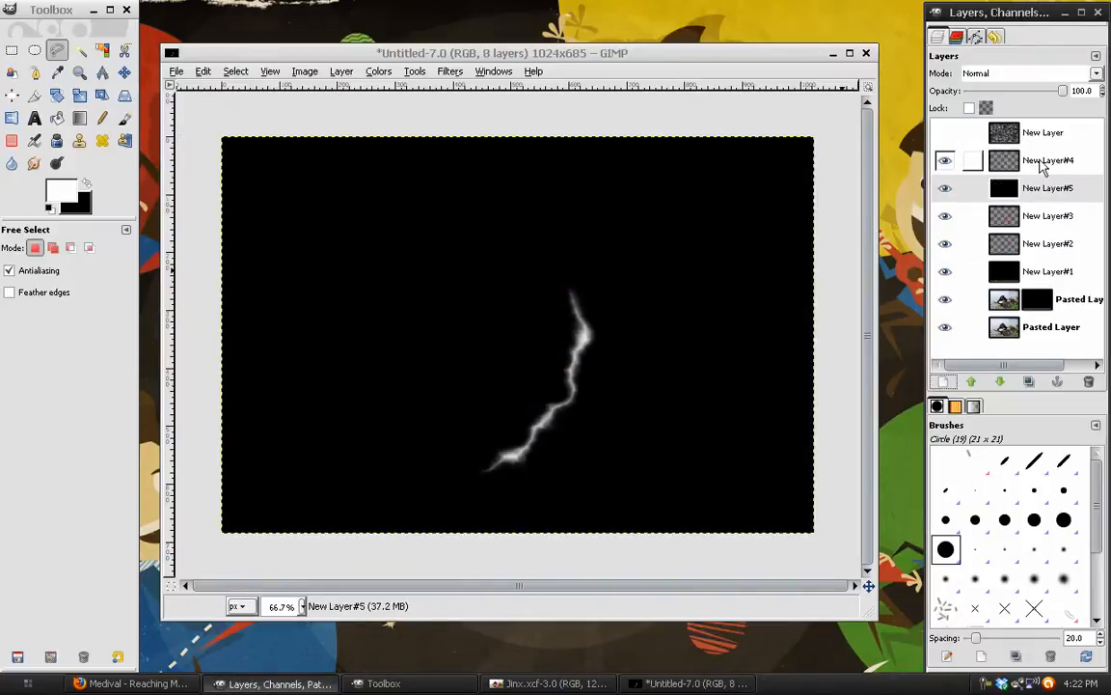
{"action": "right_click", "coordinate": [941, 160]}
{"action": "left_click", "coordinate": [972, 265]}
- Compare Addition and Dodge blending on the merged white core layer and settle on Addition
{"action": "left_click", "coordinate": [1025, 73]}
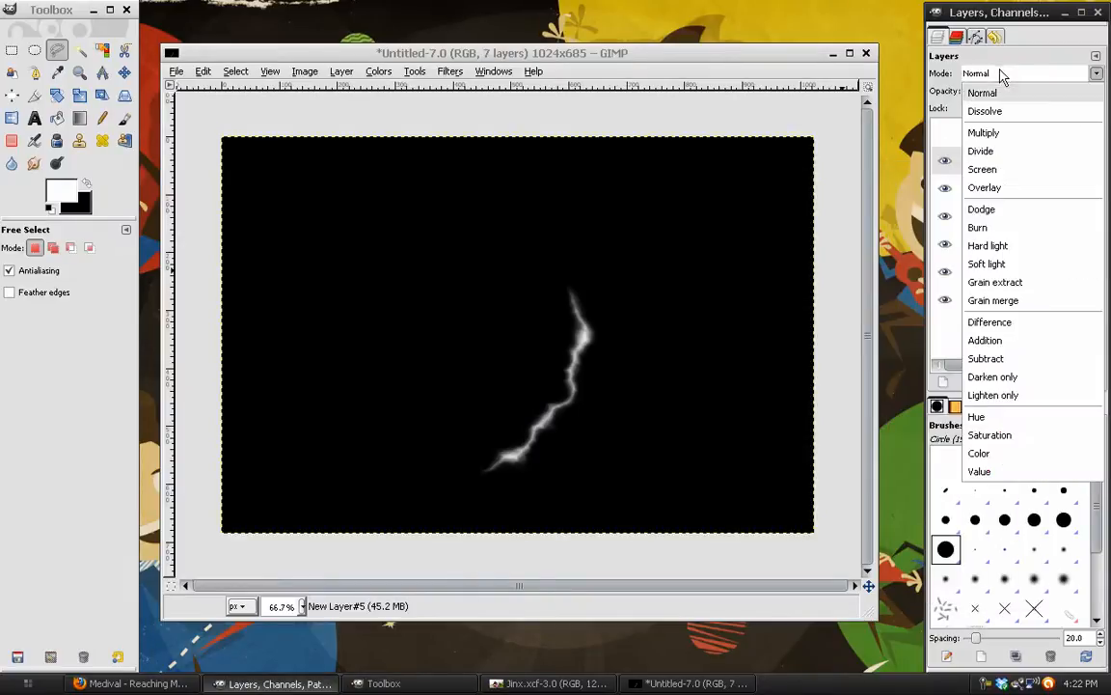
{"action": "left_click", "coordinate": [985, 339]}
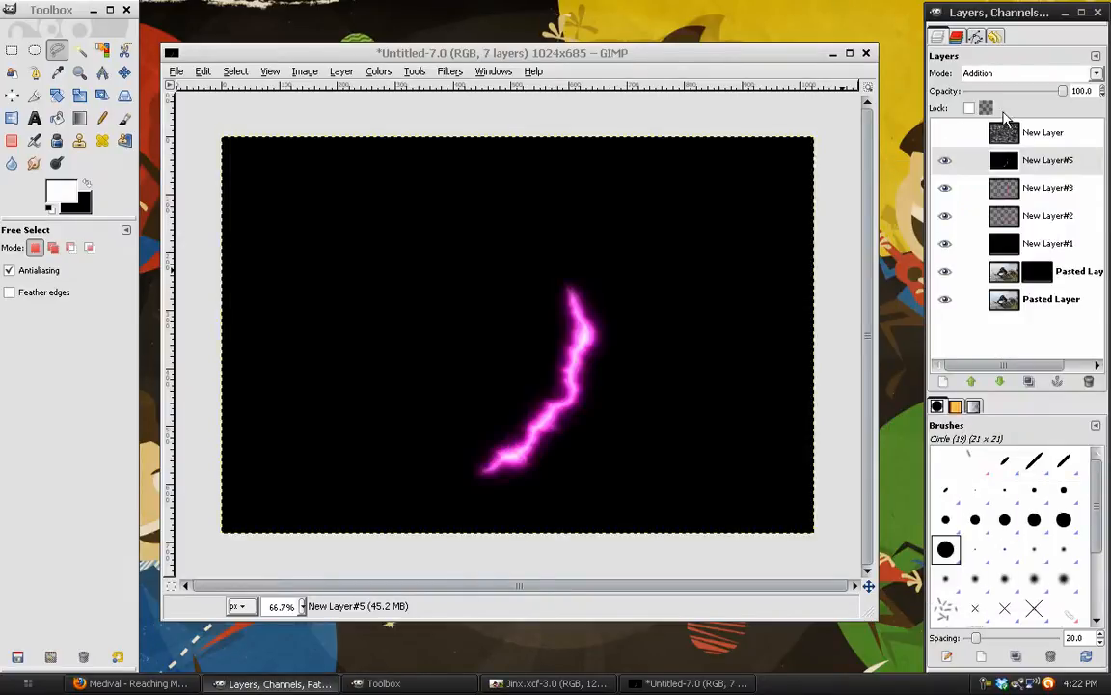
{"action": "left_click", "coordinate": [1008, 73]}
{"action": "left_click", "coordinate": [992, 213]}
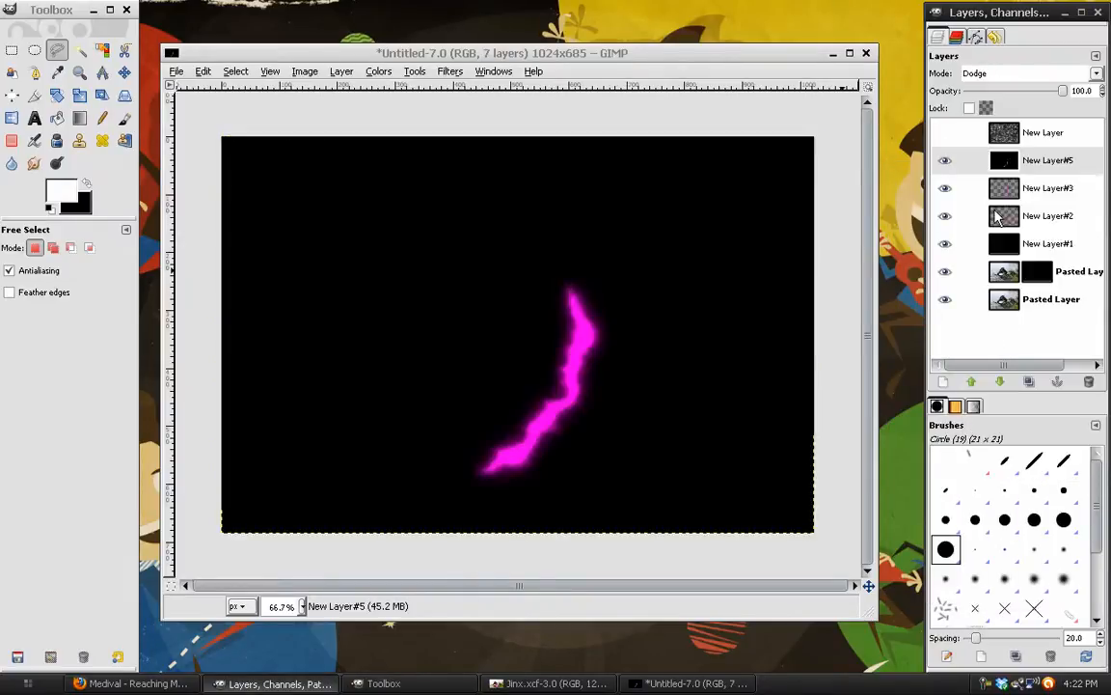
{"action": "left_click", "coordinate": [995, 77]}
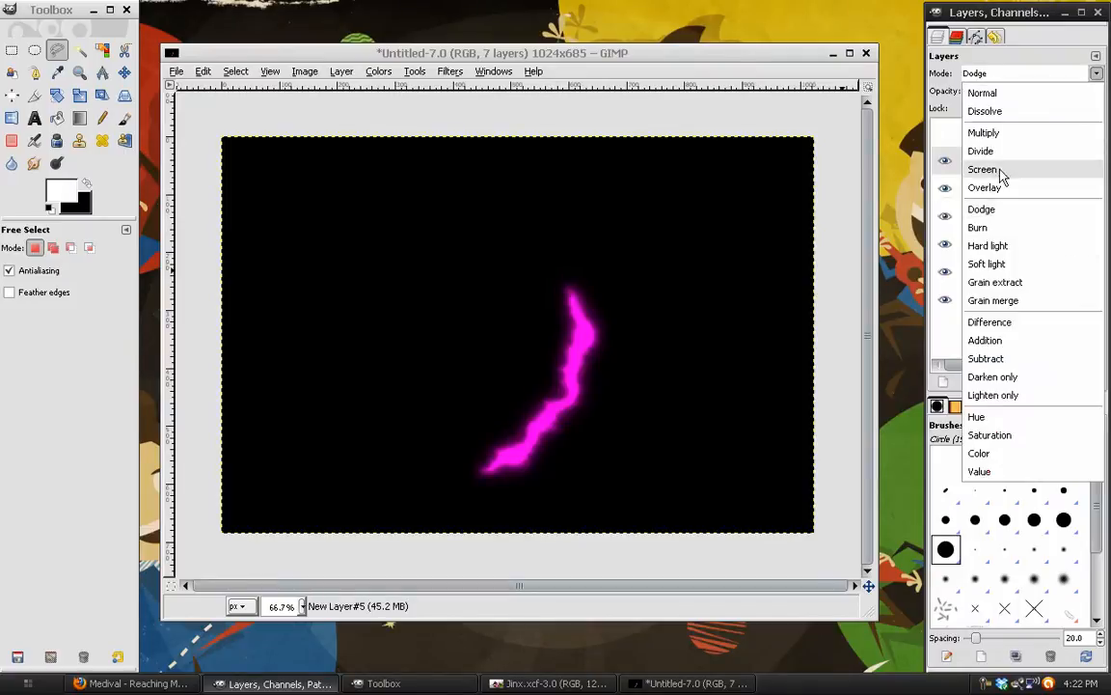
{"action": "left_click", "coordinate": [985, 340]}
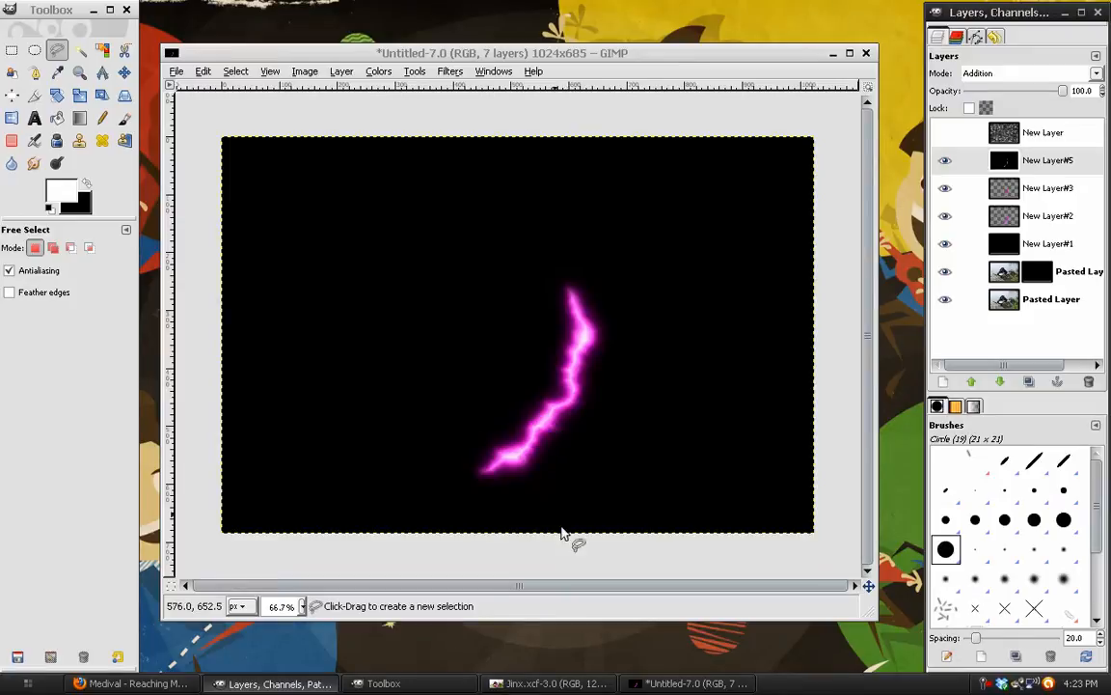
{"action": "left_click", "coordinate": [1032, 222]}
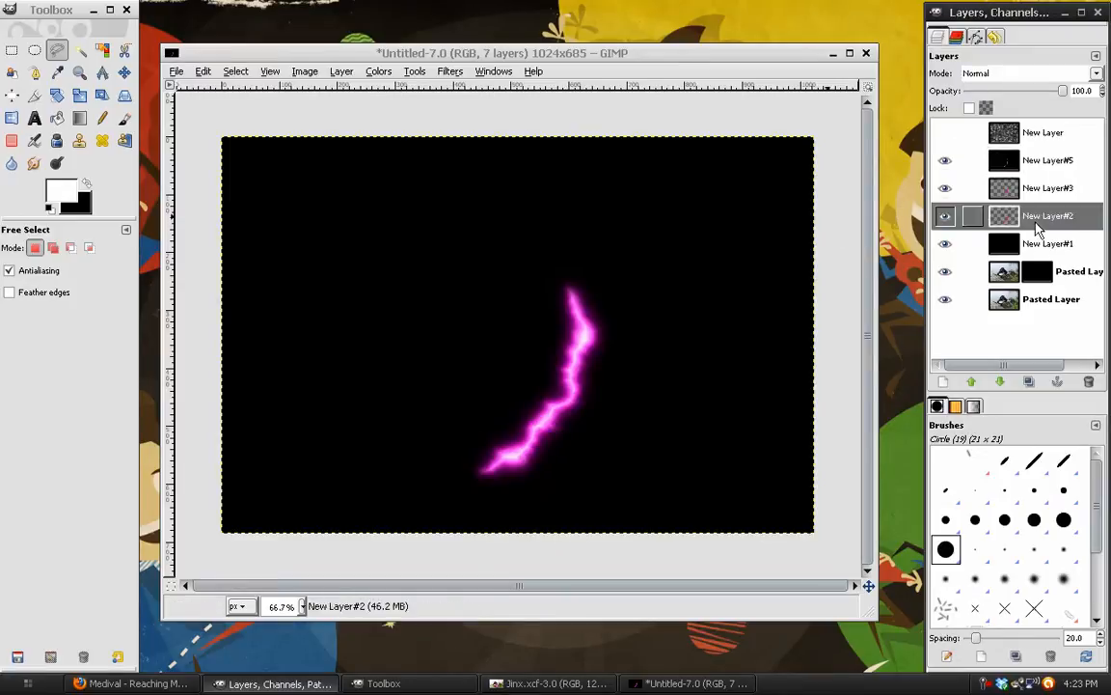
{"action": "key", "text": "Down"}
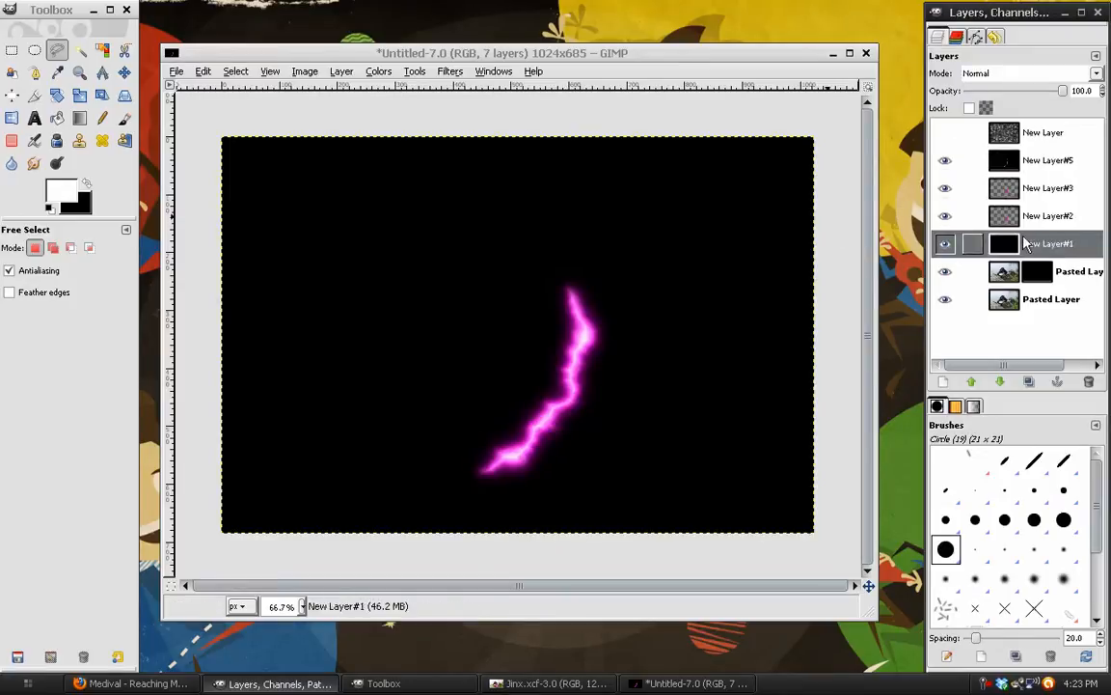
{"action": "left_click", "coordinate": [1043, 188]}
{"action": "left_click", "coordinate": [1041, 163]}
{"action": "left_click_drag", "start_coordinate": [459, 56], "coordinate": [460, 47]}
- Hide the merged core layer and the sharp streak layer, and make the blurred glow layer active
{"action": "left_click", "coordinate": [945, 160]}
{"action": "left_click", "coordinate": [945, 188]}
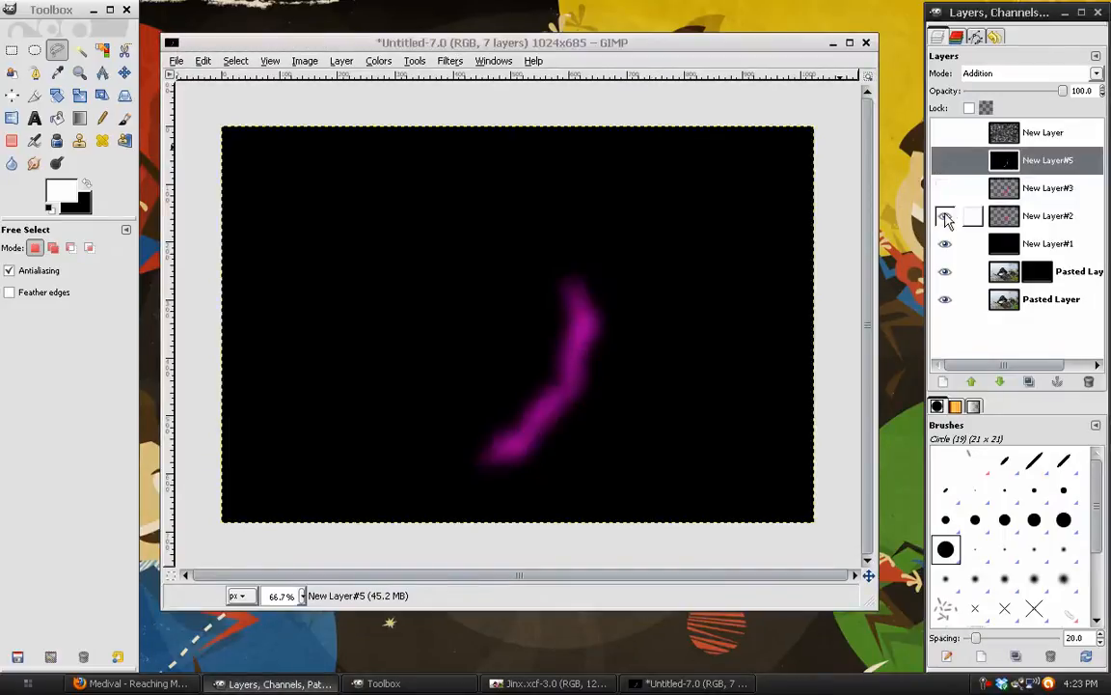
{"action": "left_click", "coordinate": [1032, 215]}
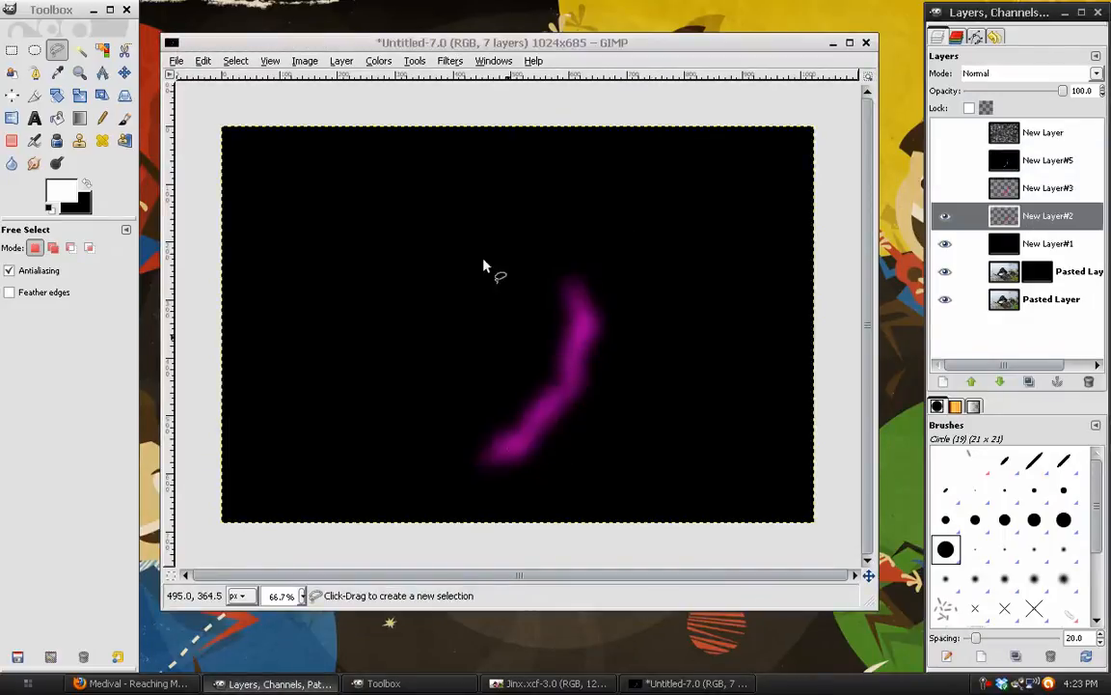
- Displace the blurred glow layer using the noise layer as map, with an X displacement of -16, and show the two hidden layers again
{"action": "left_click", "coordinate": [450, 61]}
{"action": "mouse_move", "coordinate": [637, 116]}
{"action": "left_click", "coordinate": [692, 134]}
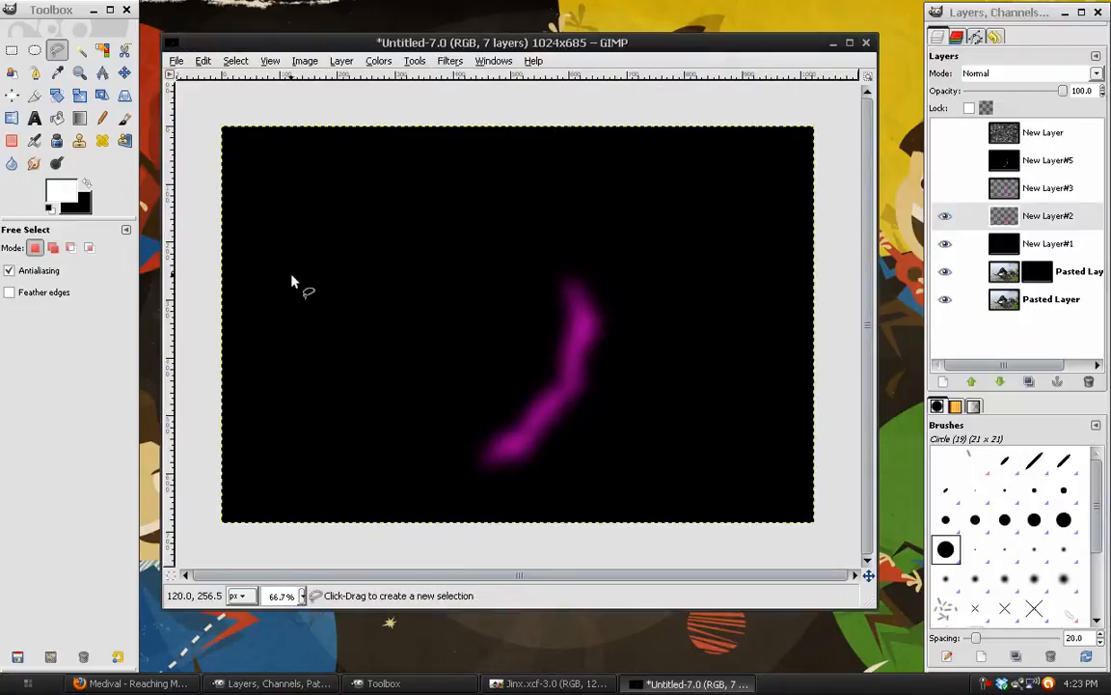
{"action": "left_click_drag", "start_coordinate": [256, 279], "coordinate": [232, 281]}
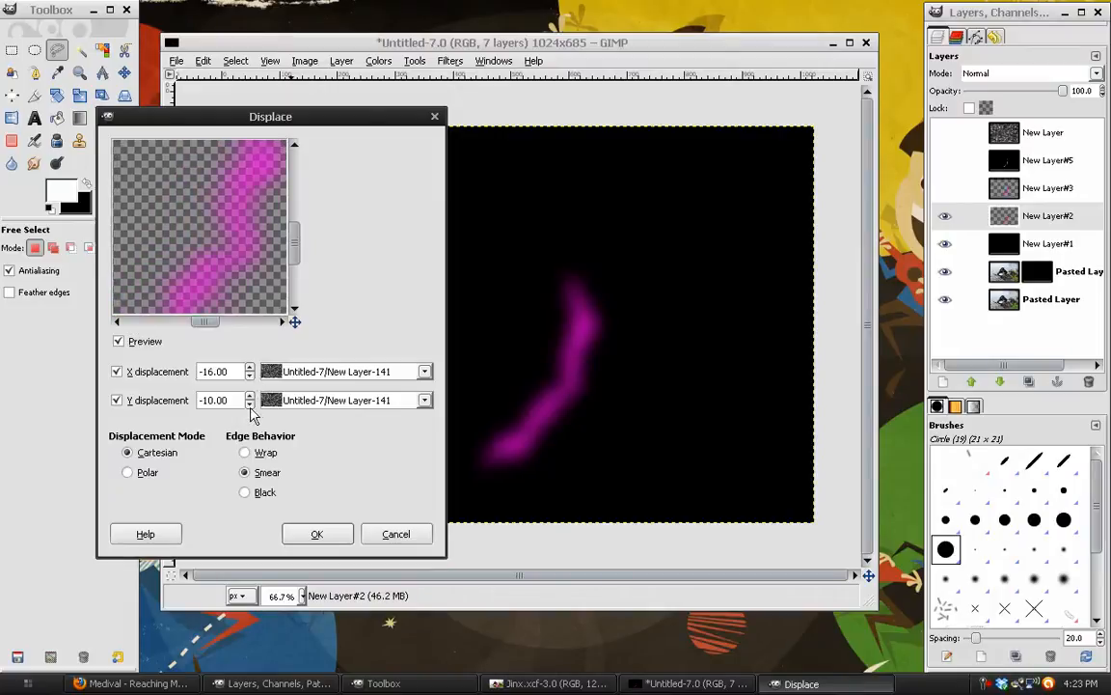
{"action": "left_click", "coordinate": [319, 533]}
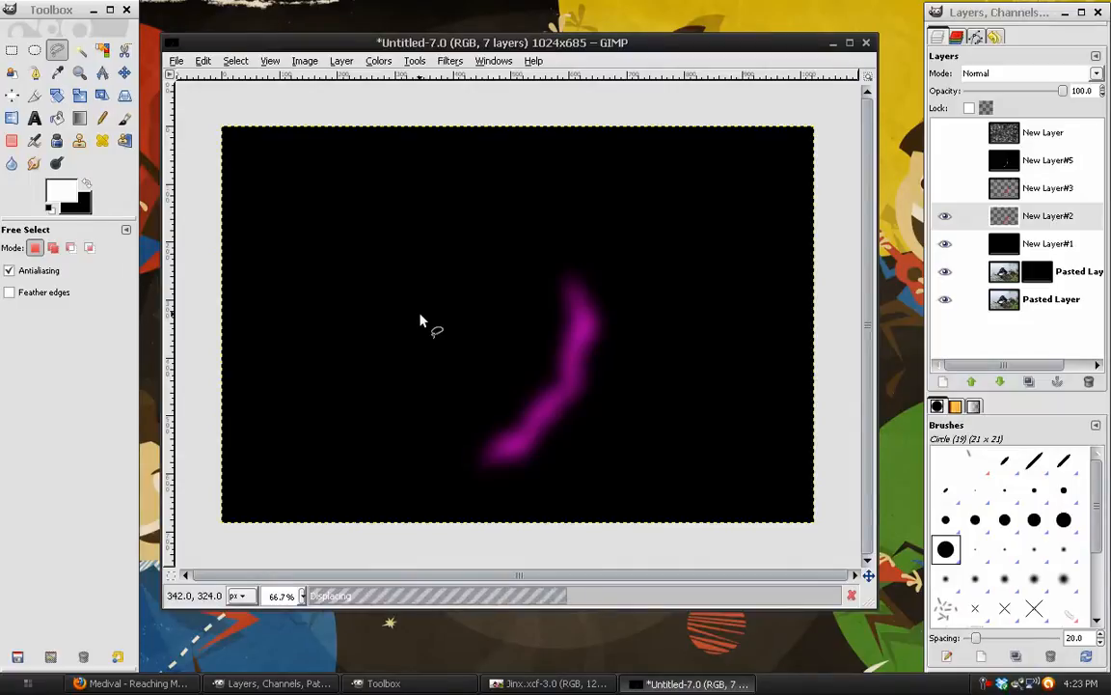
{"action": "left_click", "coordinate": [945, 190]}
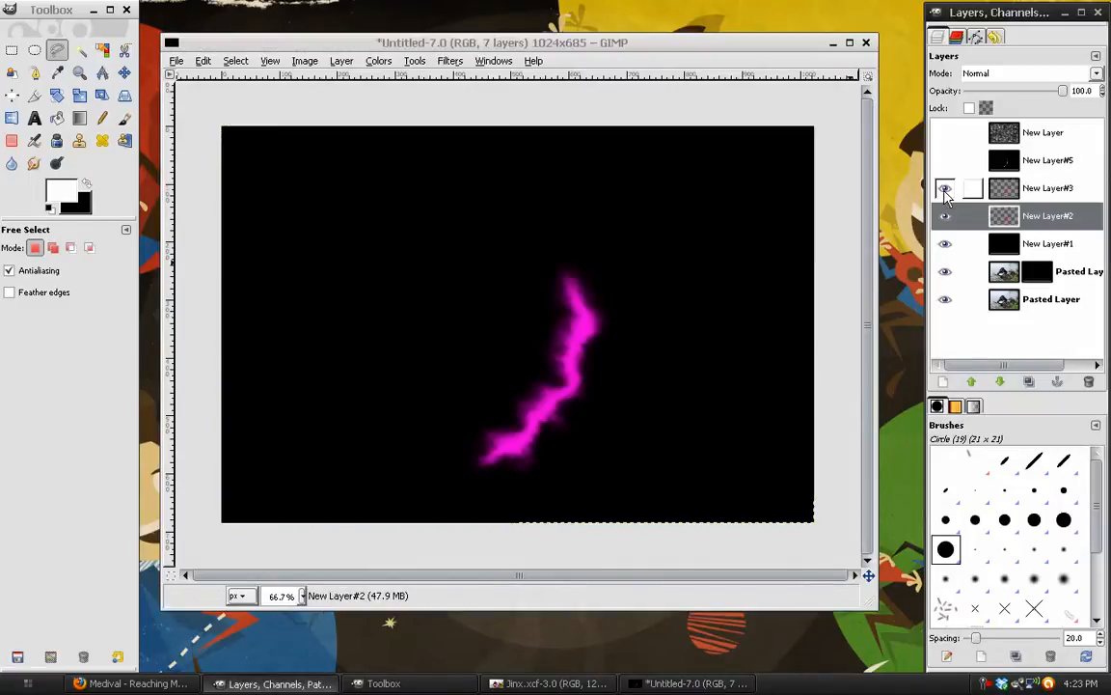
{"action": "left_click", "coordinate": [945, 161]}
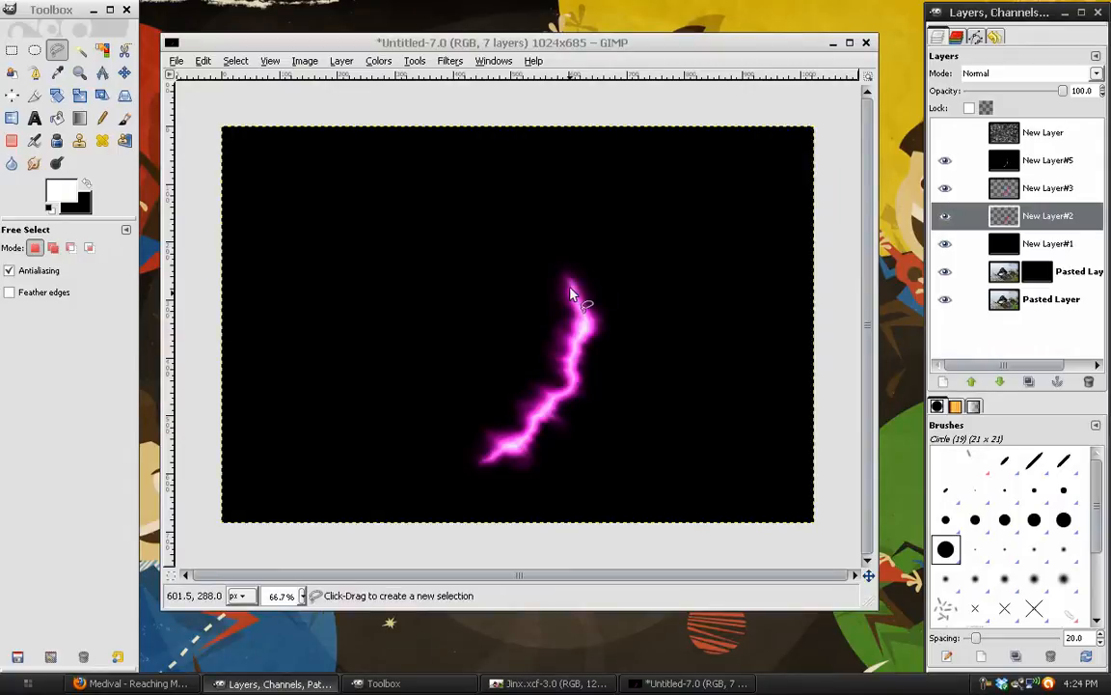
- Duplicate the displaced glow layer and make the lower of the two copies active
{"action": "left_click", "coordinate": [1044, 192]}
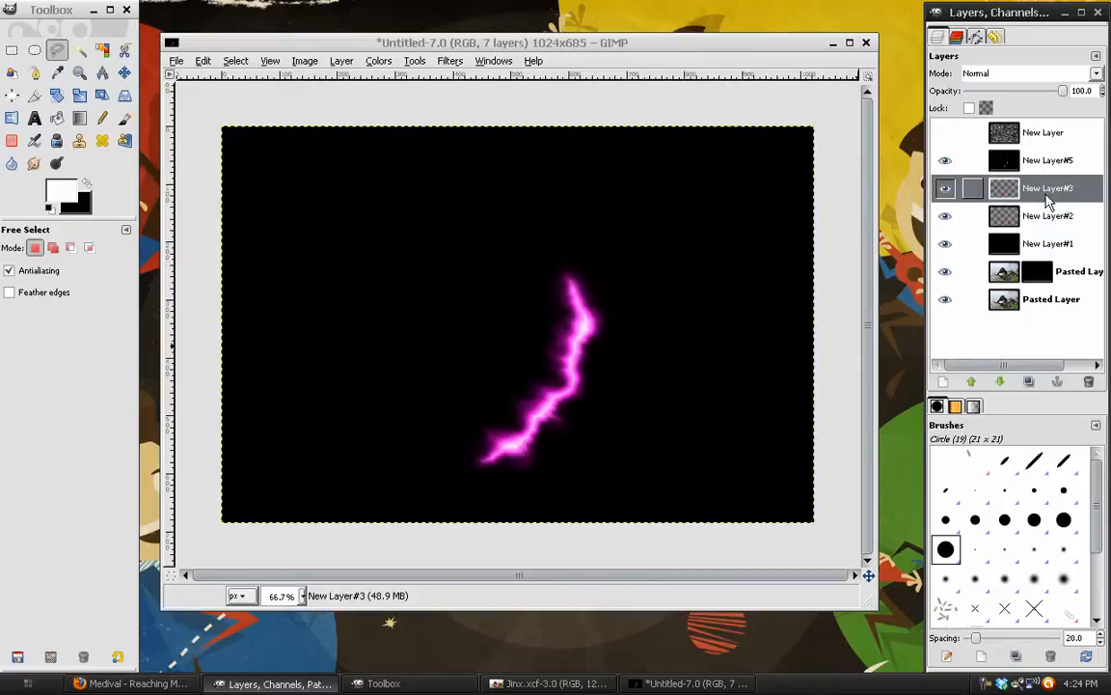
{"action": "left_click", "coordinate": [1029, 382]}
{"action": "left_click", "coordinate": [1040, 250]}
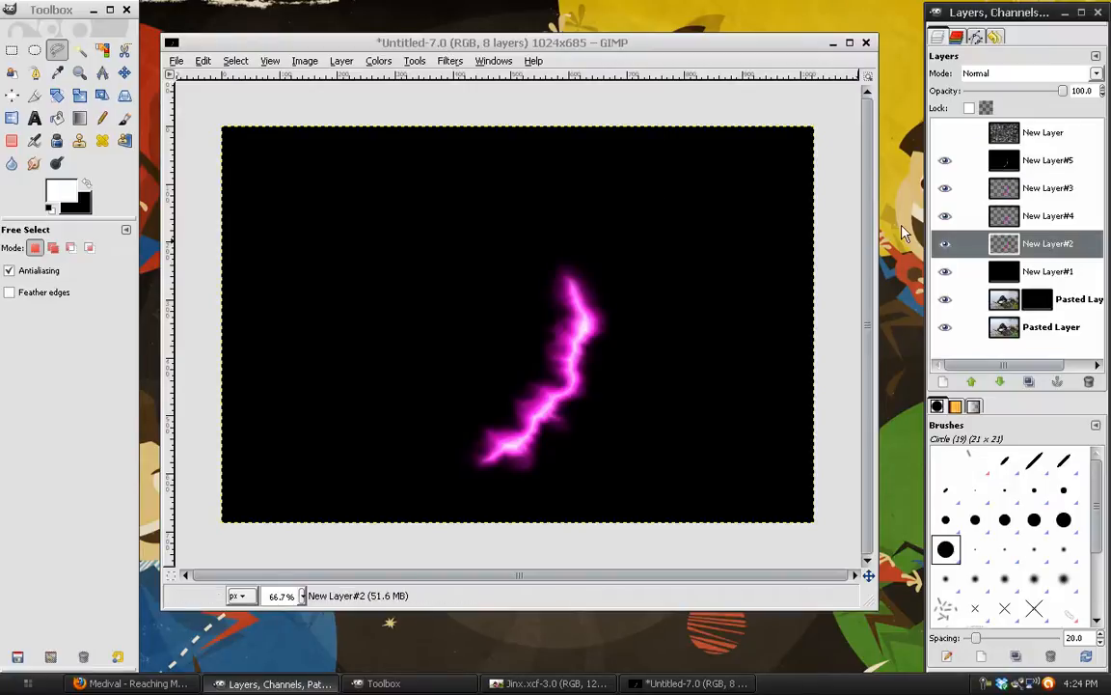
- Apply a Gaussian Blur with a 50 px radius to the lower glow copy
{"action": "left_click", "coordinate": [450, 61]}
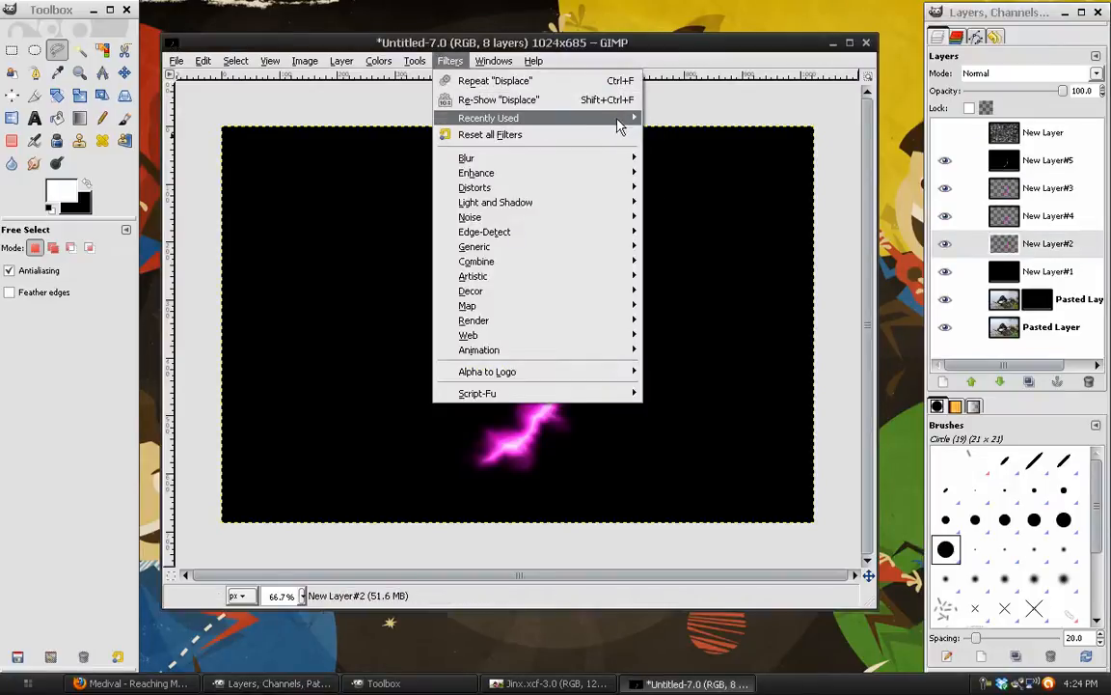
{"action": "mouse_move", "coordinate": [617, 119]}
{"action": "left_click", "coordinate": [695, 133]}
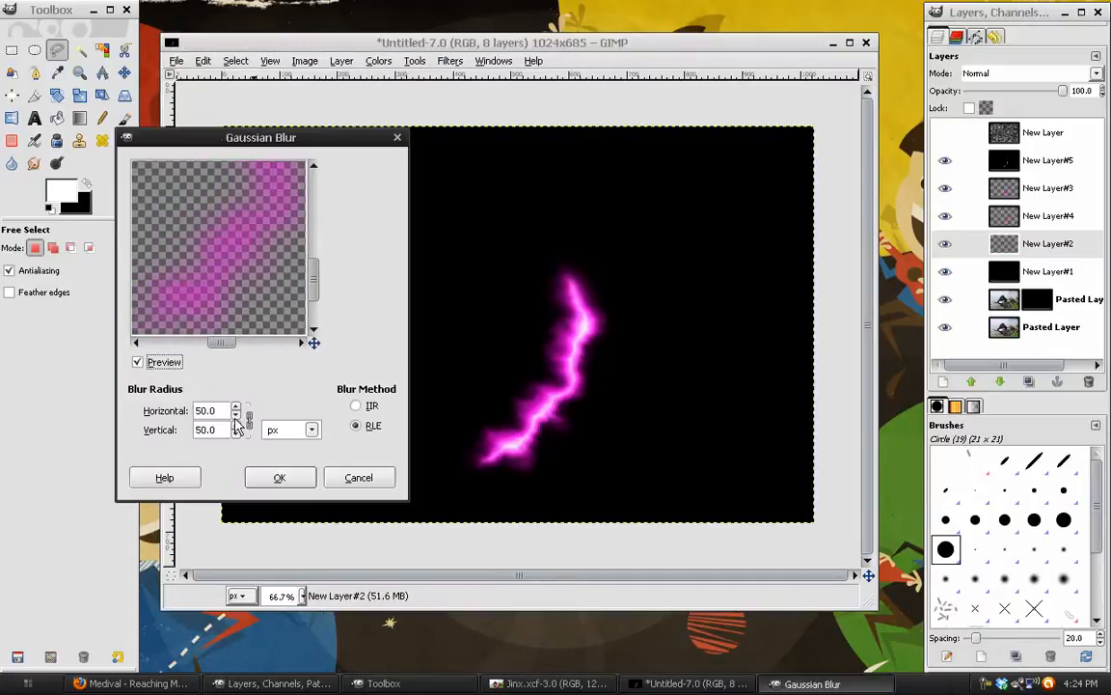
{"action": "left_click", "coordinate": [278, 478]}
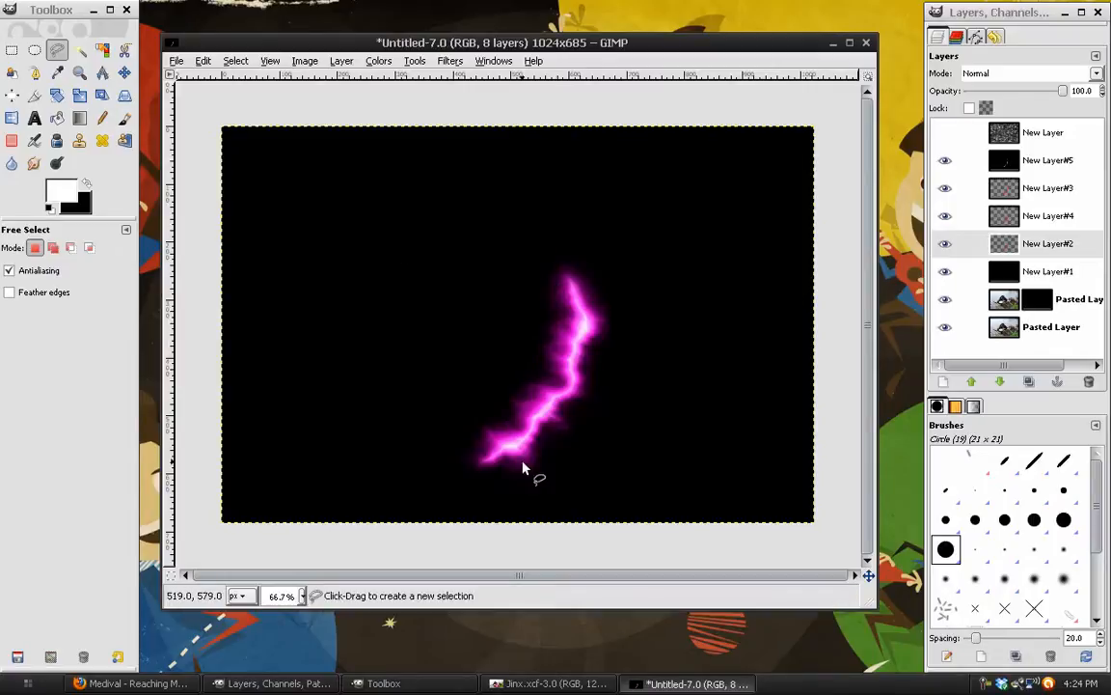
{"action": "left_click", "coordinate": [1033, 243]}
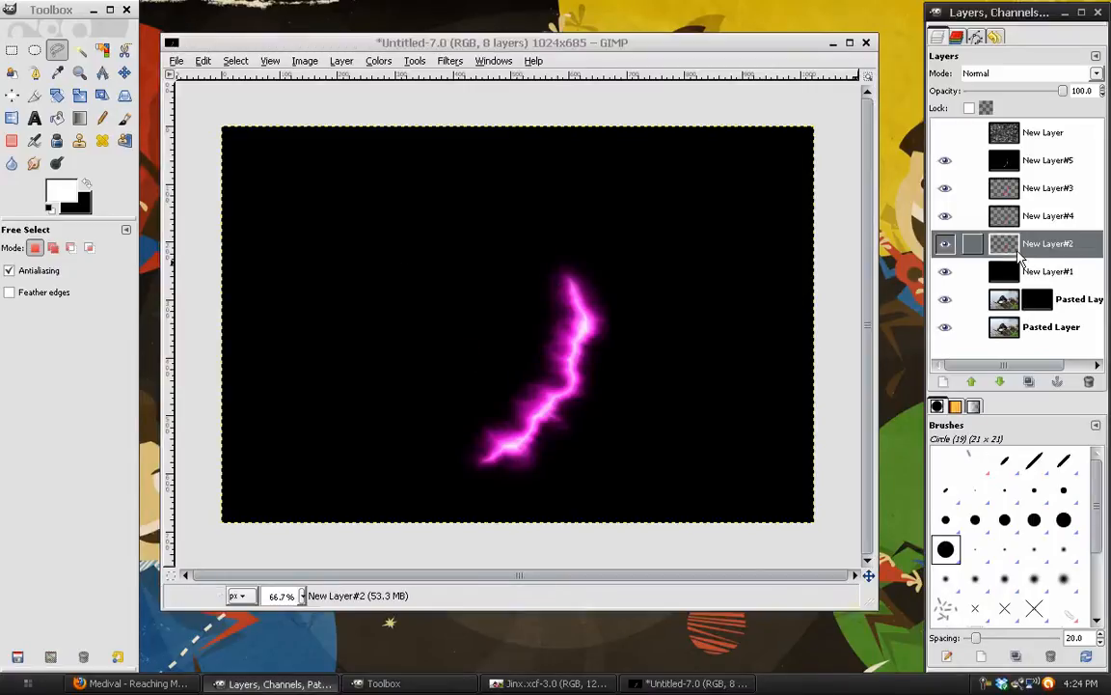
- Set the lower blurred glow copy's opacity to 70 and toggle its visibility to compare
{"action": "left_click", "coordinate": [974, 92]}
{"action": "left_click", "coordinate": [975, 92]}
{"action": "left_click", "coordinate": [974, 91]}
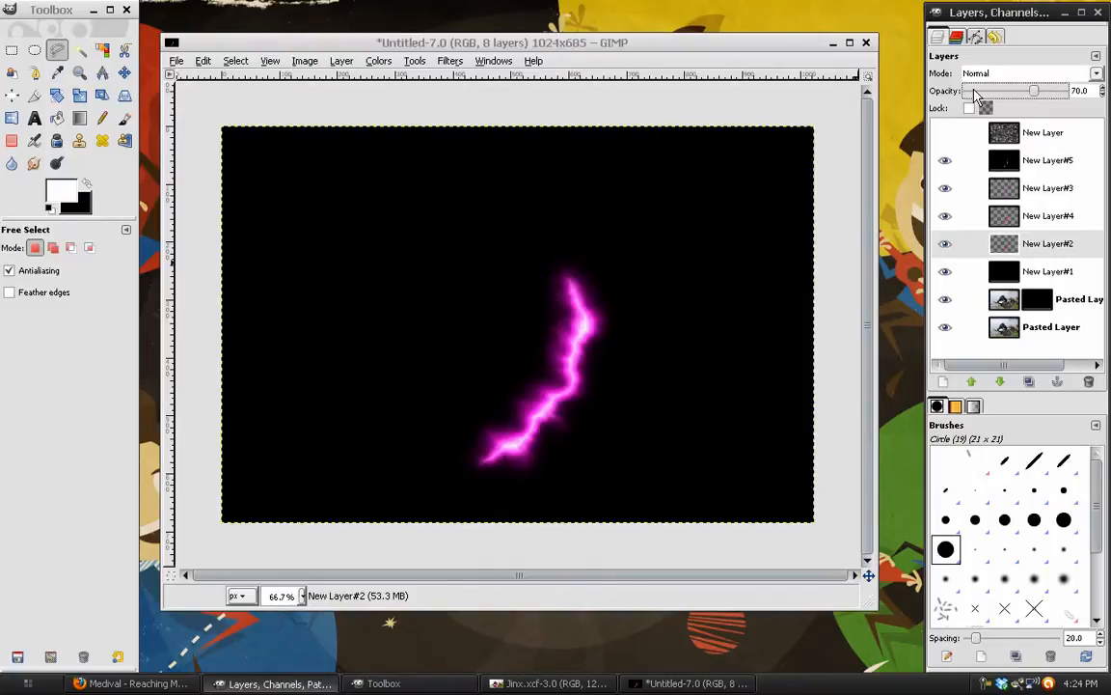
{"action": "left_click", "coordinate": [946, 244]}
{"action": "left_click", "coordinate": [945, 245]}
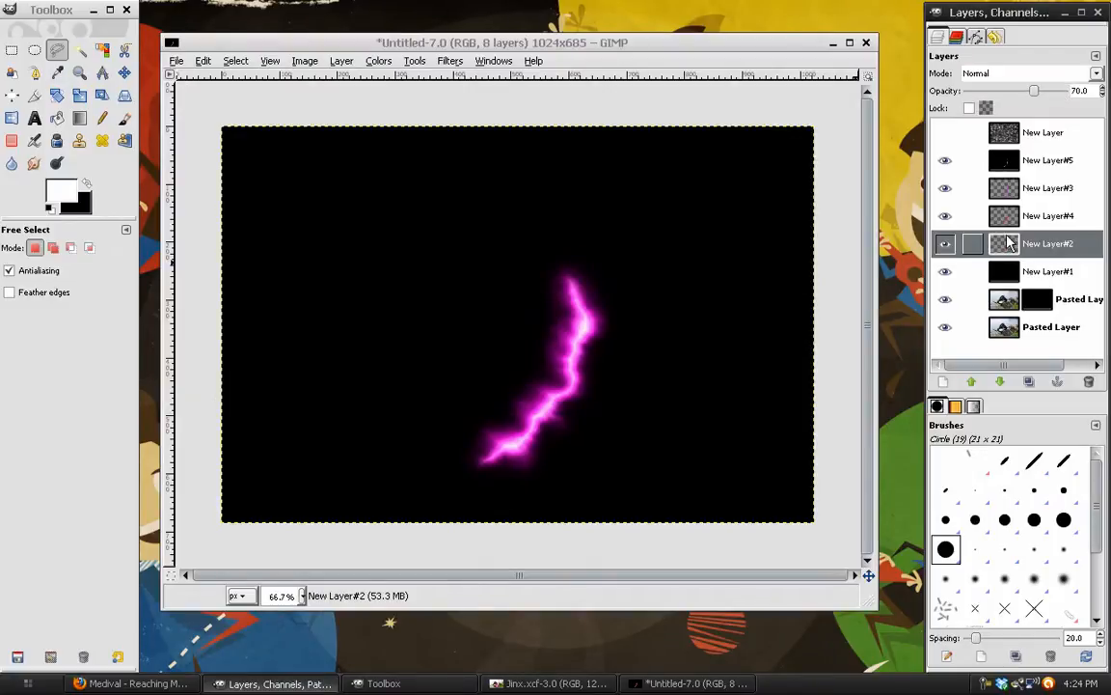
- Merge the glow, streak and white core layers down one after another into the black layer above the photo
{"action": "left_click", "coordinate": [1040, 218]}
{"action": "right_click", "coordinate": [998, 216]}
{"action": "left_click", "coordinate": [938, 325]}
{"action": "right_click", "coordinate": [1050, 188]}
{"action": "left_click", "coordinate": [950, 295]}
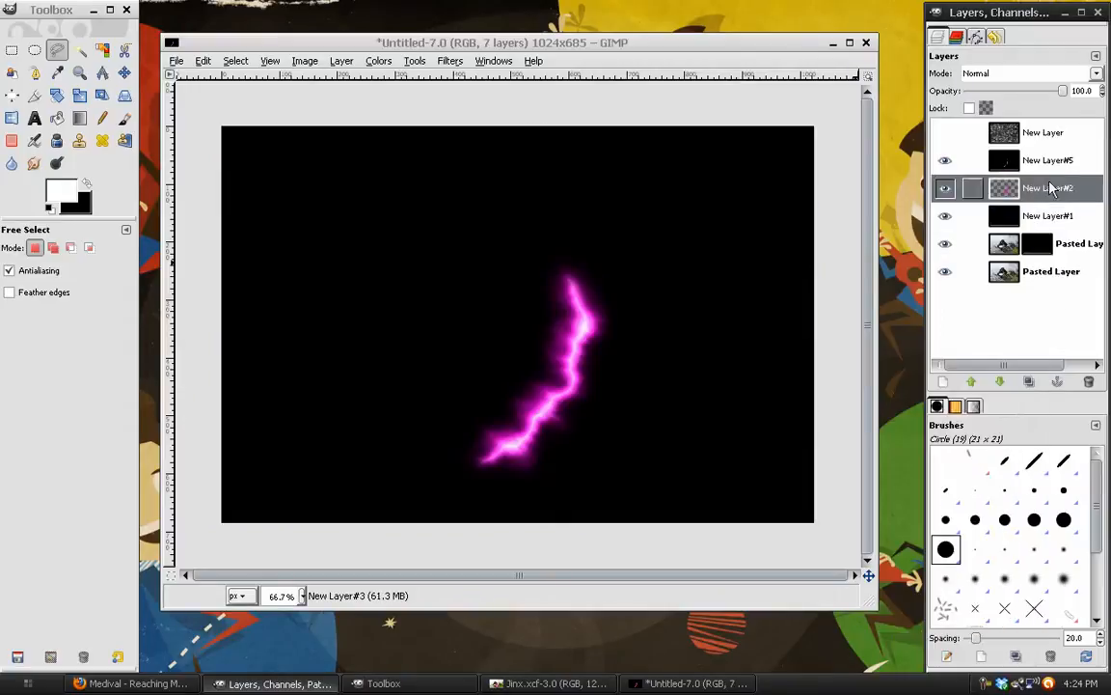
{"action": "right_click", "coordinate": [1043, 190]}
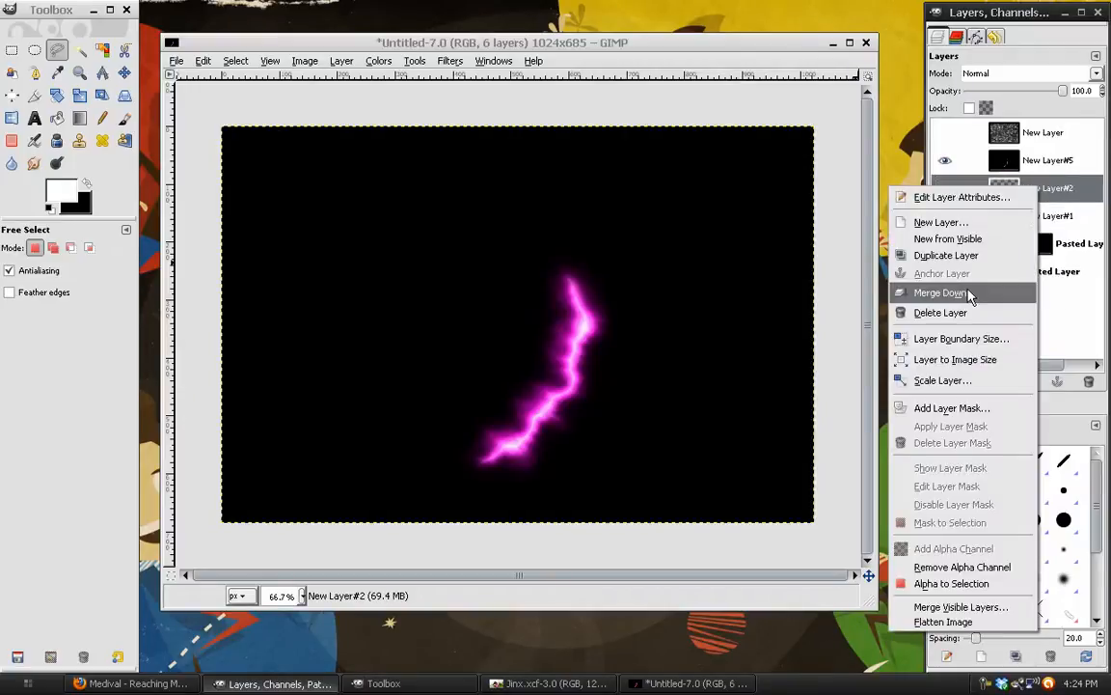
{"action": "left_click", "coordinate": [940, 292]}
{"action": "right_click", "coordinate": [1043, 170]}
{"action": "left_click", "coordinate": [940, 274]}
- Try the Screen blend mode on the merged lightning layer, then restore Normal
{"action": "left_click", "coordinate": [1028, 73]}
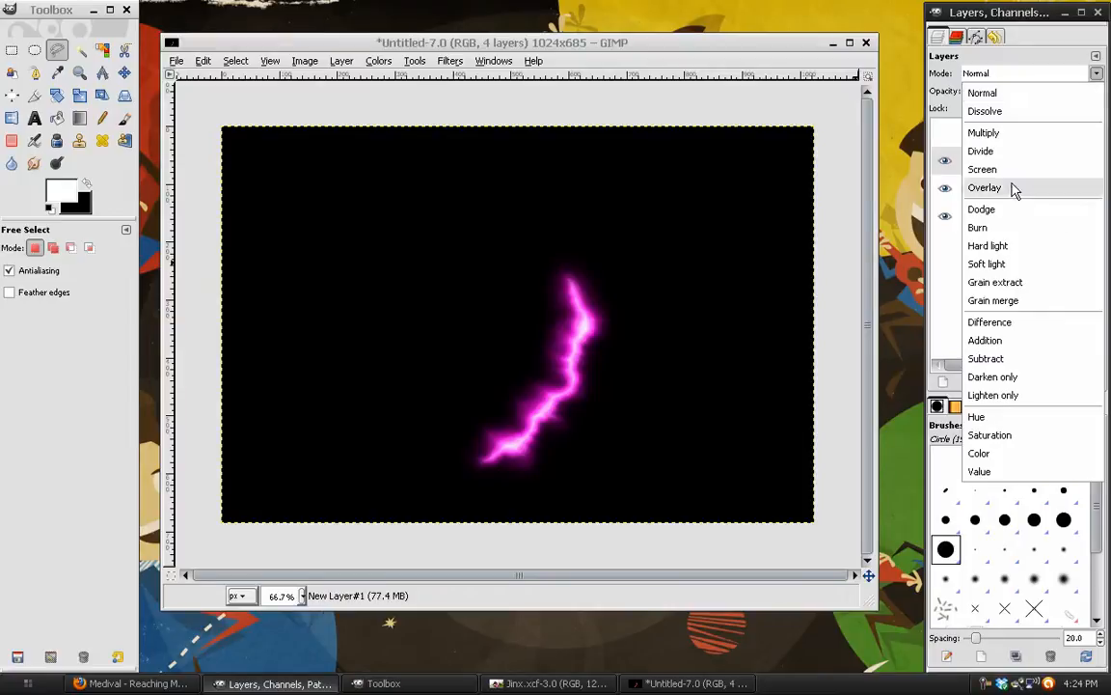
{"action": "left_click", "coordinate": [1003, 169]}
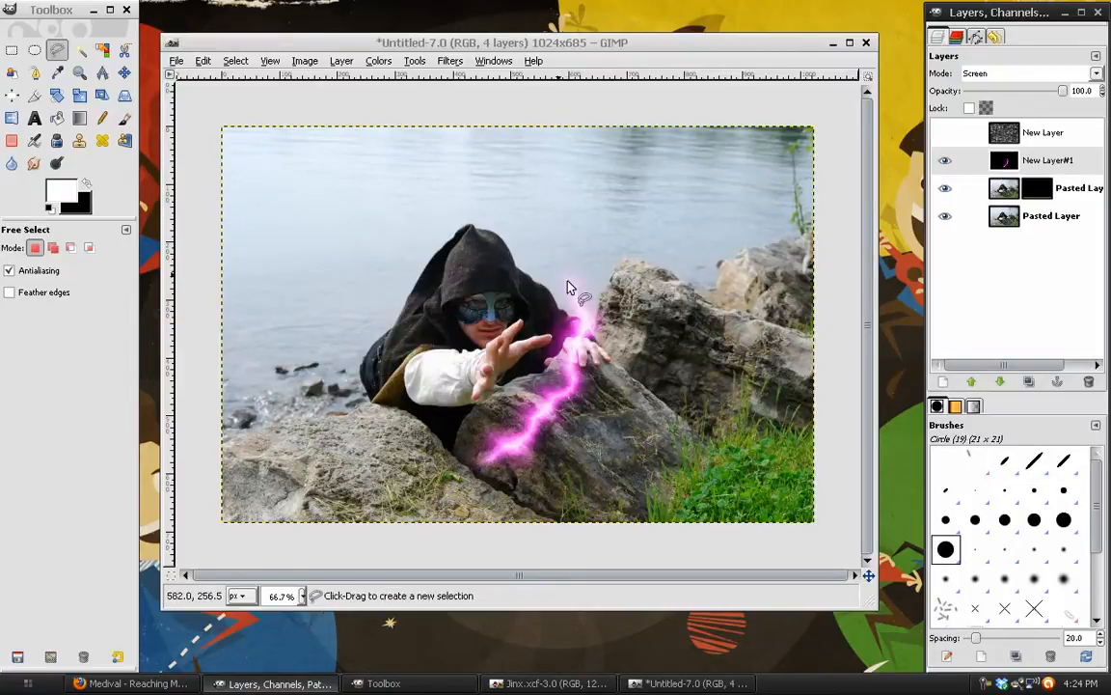
{"action": "left_click", "coordinate": [988, 77]}
{"action": "left_click", "coordinate": [987, 91]}
- Duplicate the merged lightning layer, hide the upper copy and make the lower one active
{"action": "left_click", "coordinate": [1029, 382]}
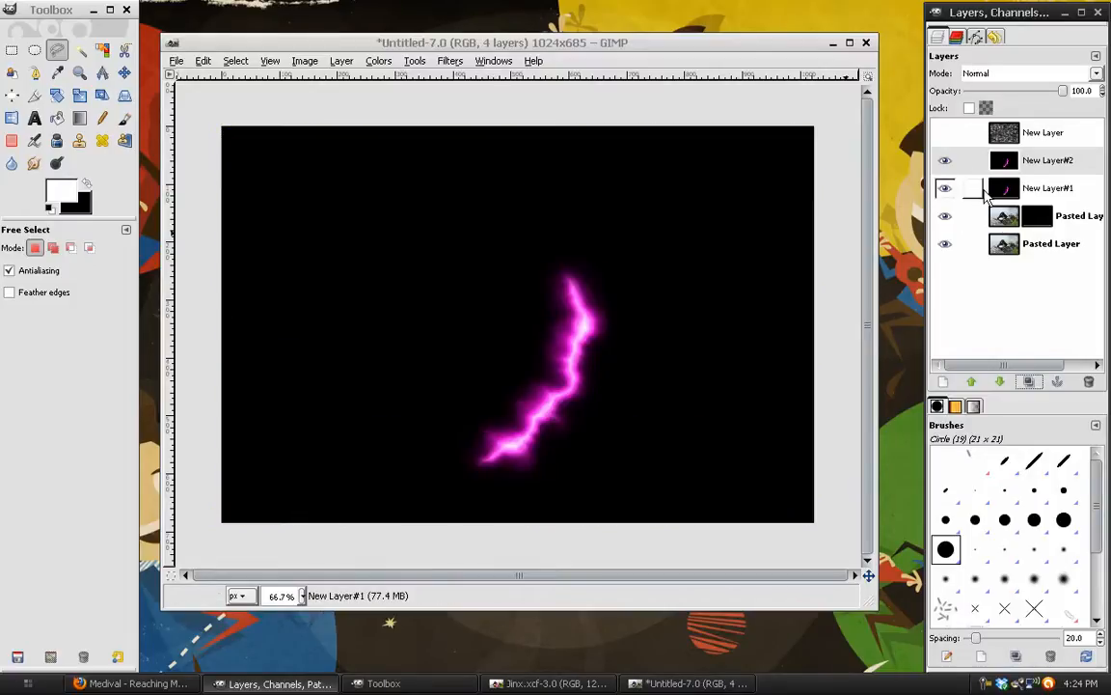
{"action": "left_click", "coordinate": [946, 160]}
{"action": "left_click", "coordinate": [1003, 188]}
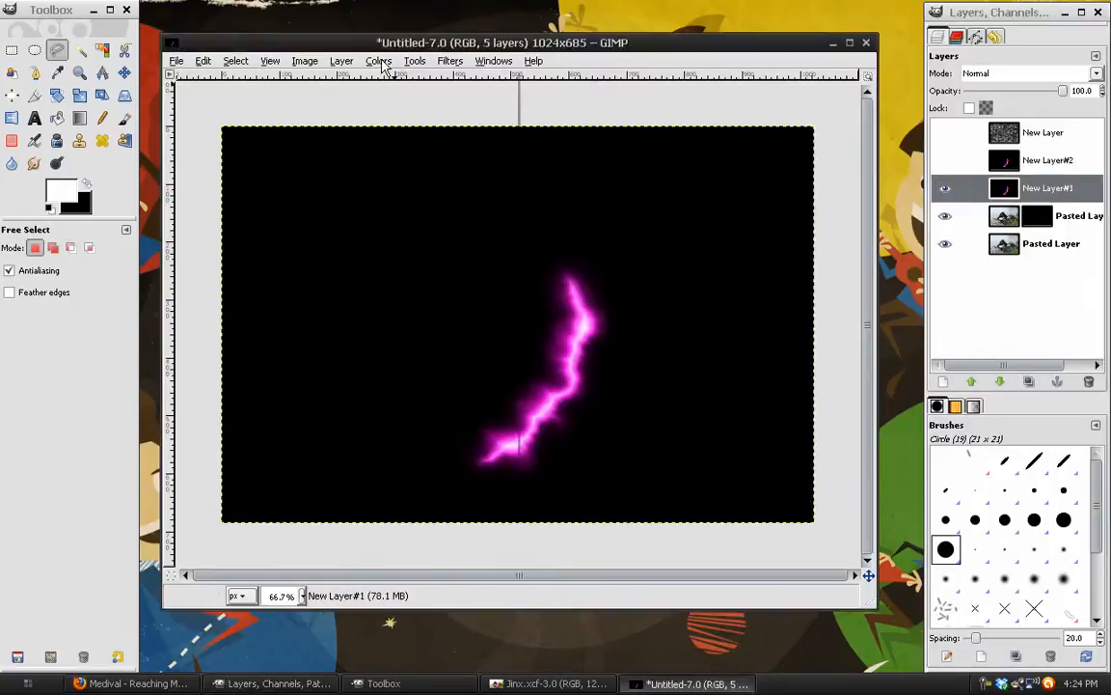
- Remove the black background of the lower lightning copy with Color to Alpha, using black as the source colour
{"action": "left_click", "coordinate": [379, 61]}
{"action": "left_click", "coordinate": [434, 407]}
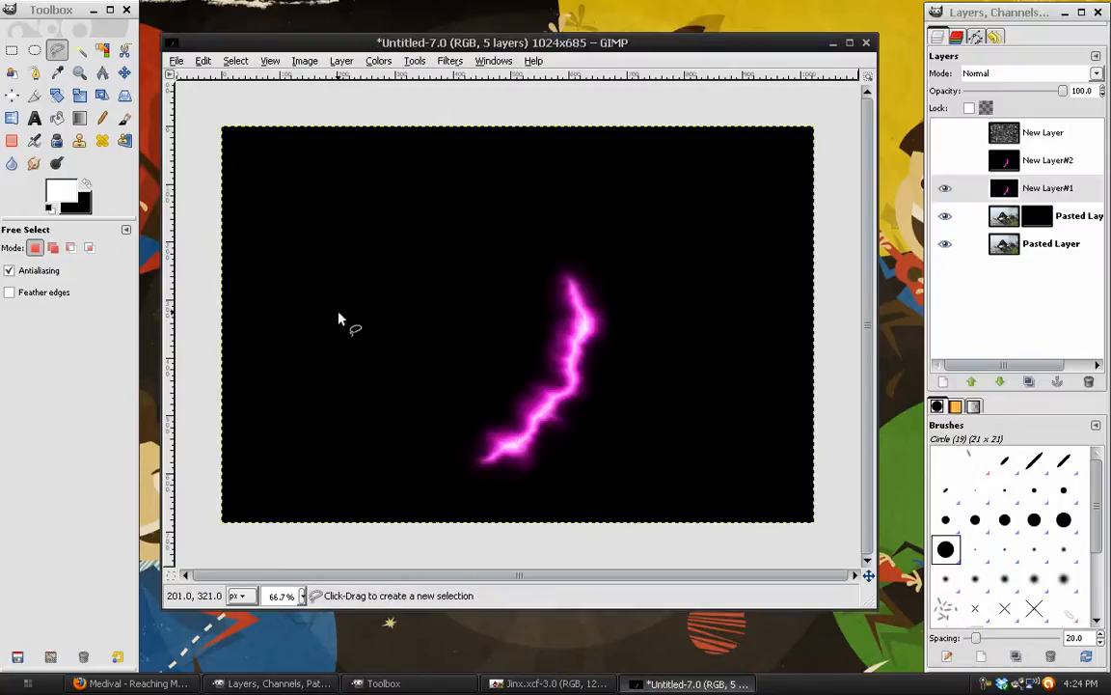
{"action": "left_click_drag", "start_coordinate": [253, 342], "coordinate": [221, 240]}
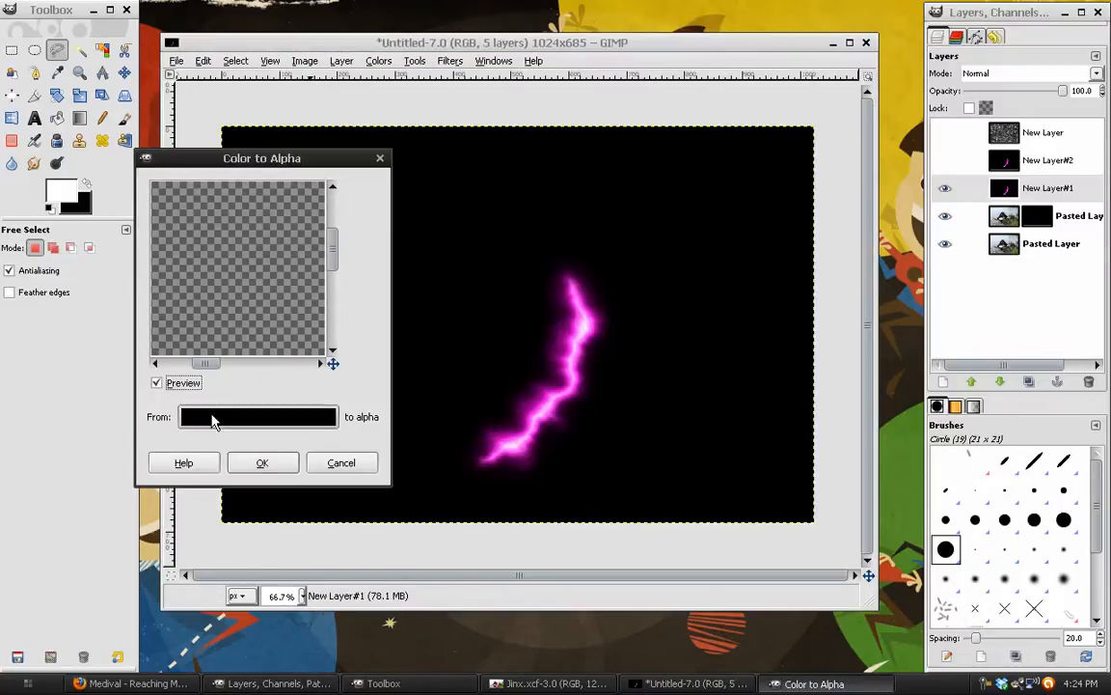
{"action": "left_click_drag", "start_coordinate": [333, 363], "coordinate": [130, 226]}
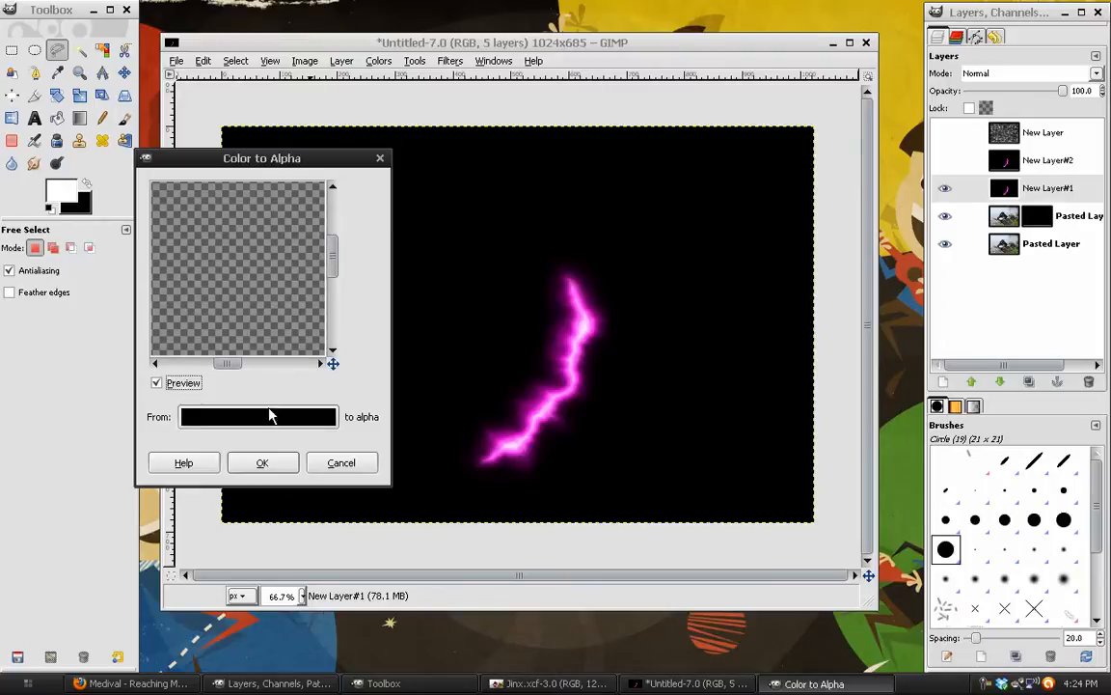
{"action": "left_click", "coordinate": [258, 467]}
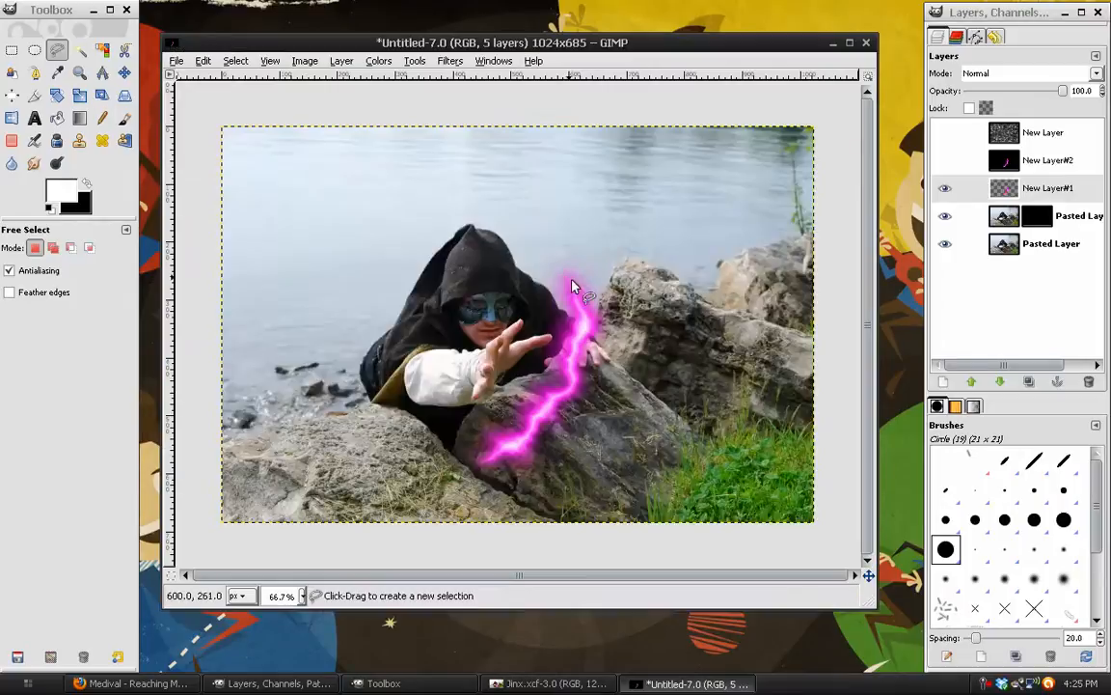
- Apply a Gaussian Blur with a 50 px horizontal and vertical radius to the transparent lightning layer
{"action": "left_click", "coordinate": [960, 188]}
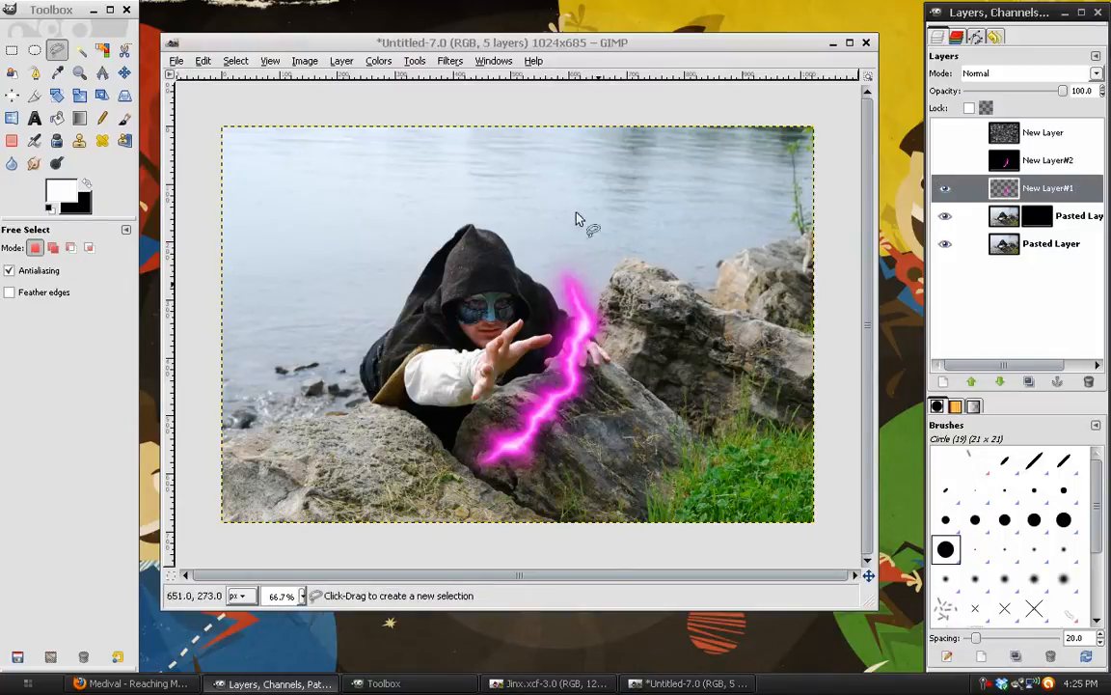
{"action": "left_click", "coordinate": [450, 61]}
{"action": "mouse_move", "coordinate": [637, 166]}
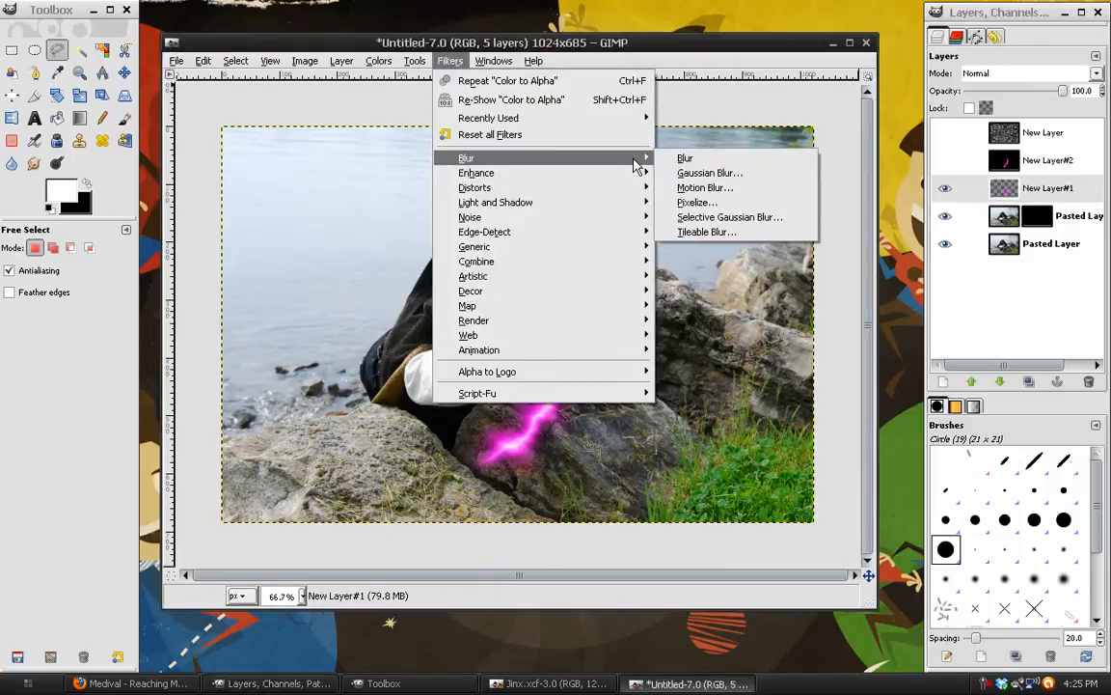
{"action": "left_click", "coordinate": [710, 172]}
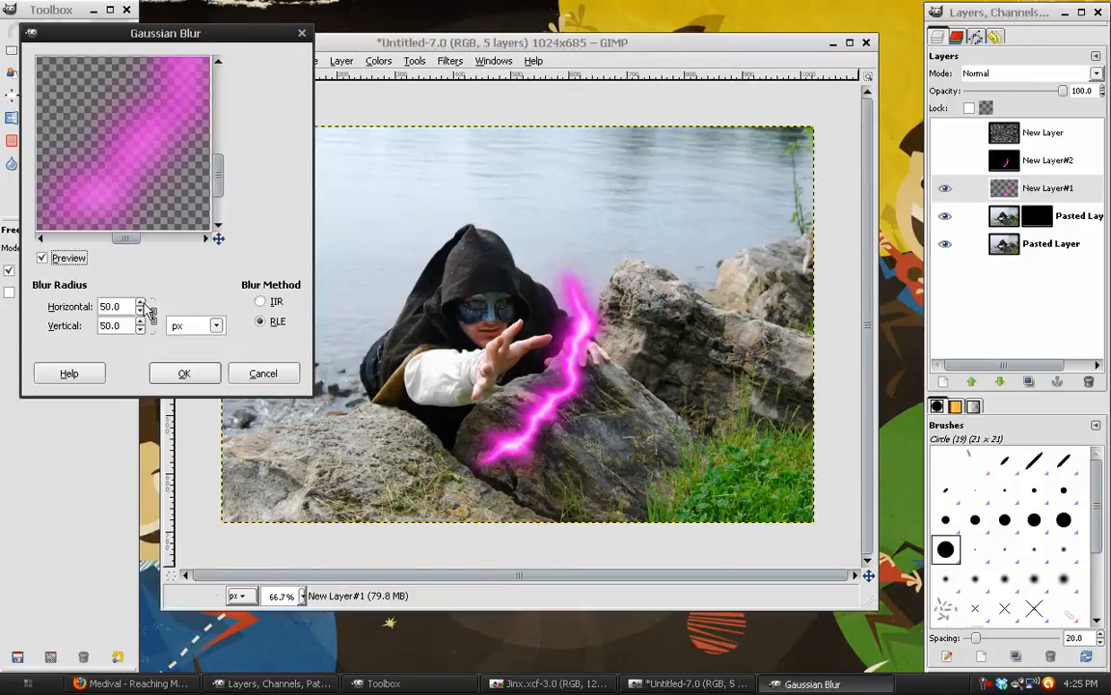
{"action": "left_click", "coordinate": [185, 373]}
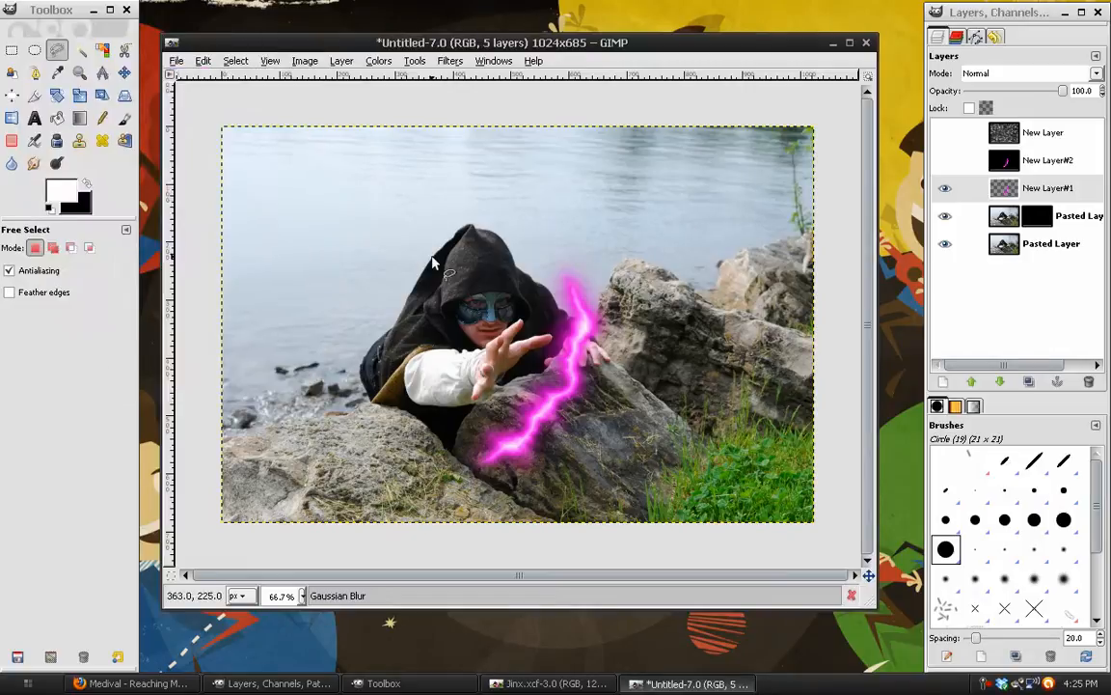
- Try Grain merge, Overlay and Multiply on the blurred lightning layer and settle on the Hard light blend mode
{"action": "left_click", "coordinate": [984, 73]}
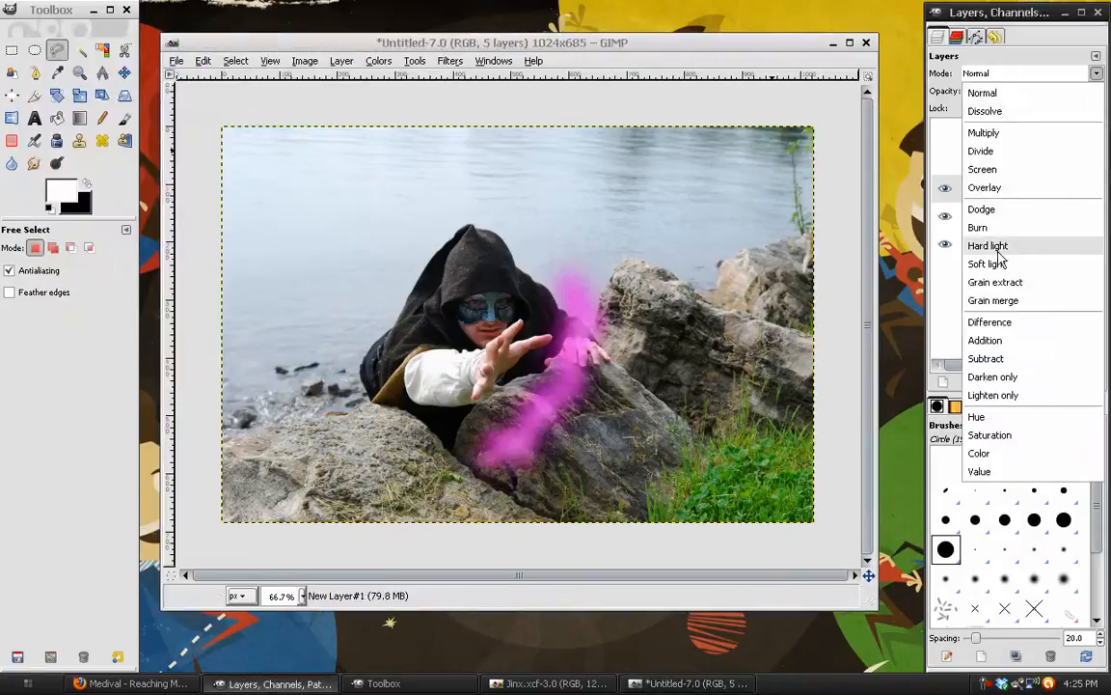
{"action": "left_click", "coordinate": [1008, 244]}
{"action": "left_click", "coordinate": [1006, 76]}
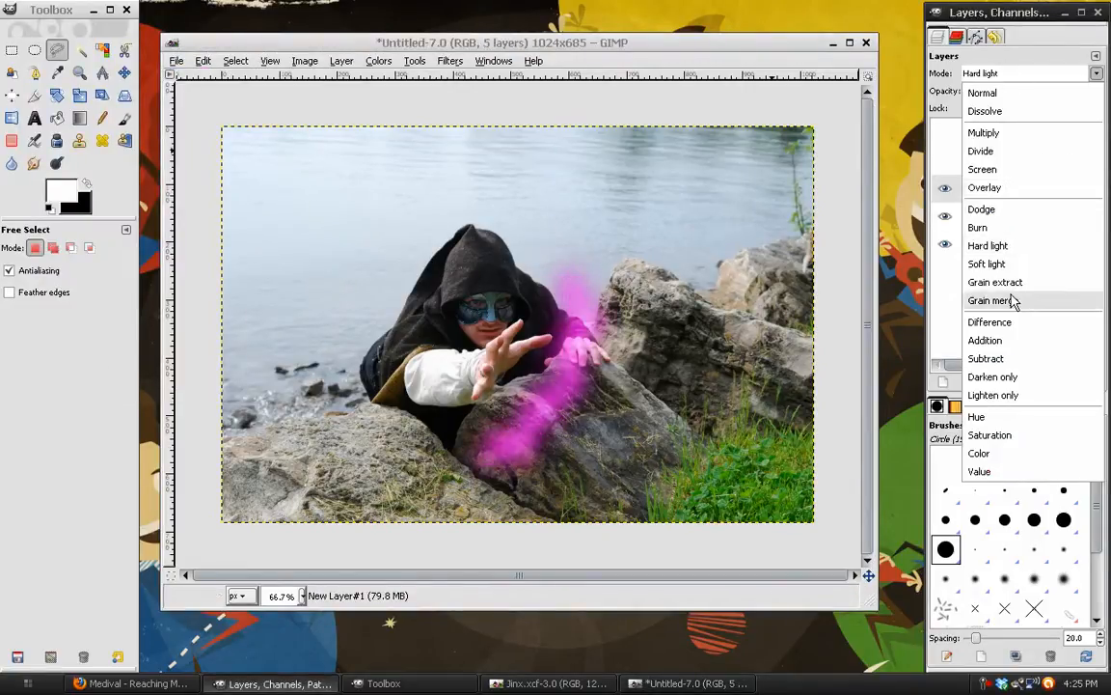
{"action": "left_click", "coordinate": [1042, 300]}
{"action": "left_click", "coordinate": [1013, 74]}
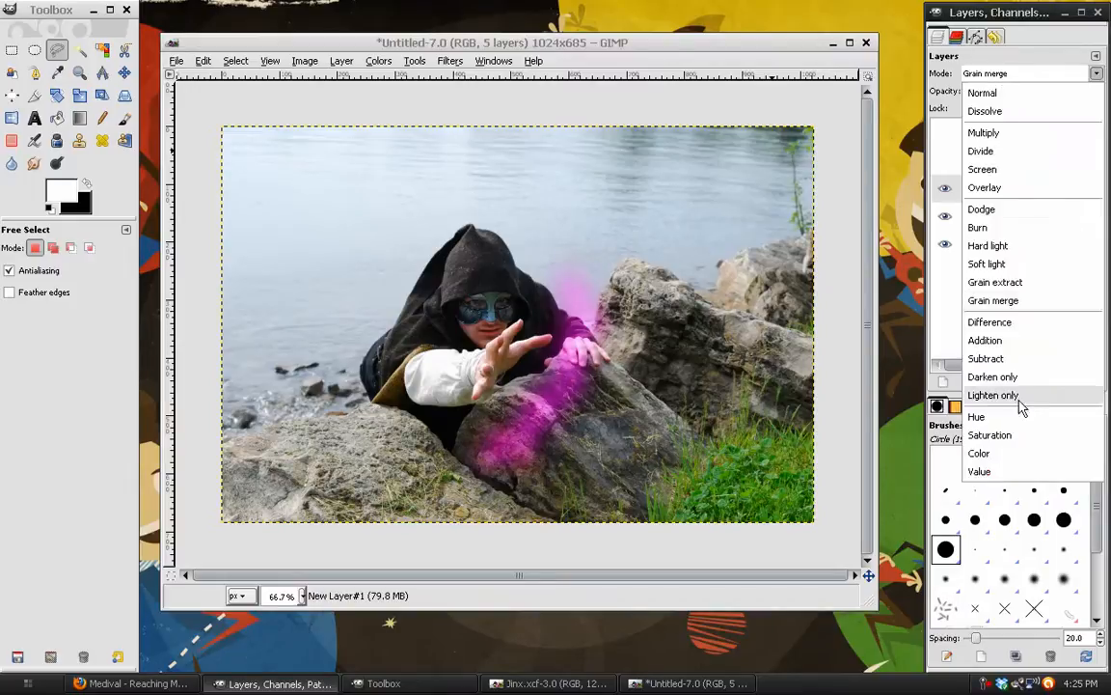
{"action": "left_click", "coordinate": [997, 189]}
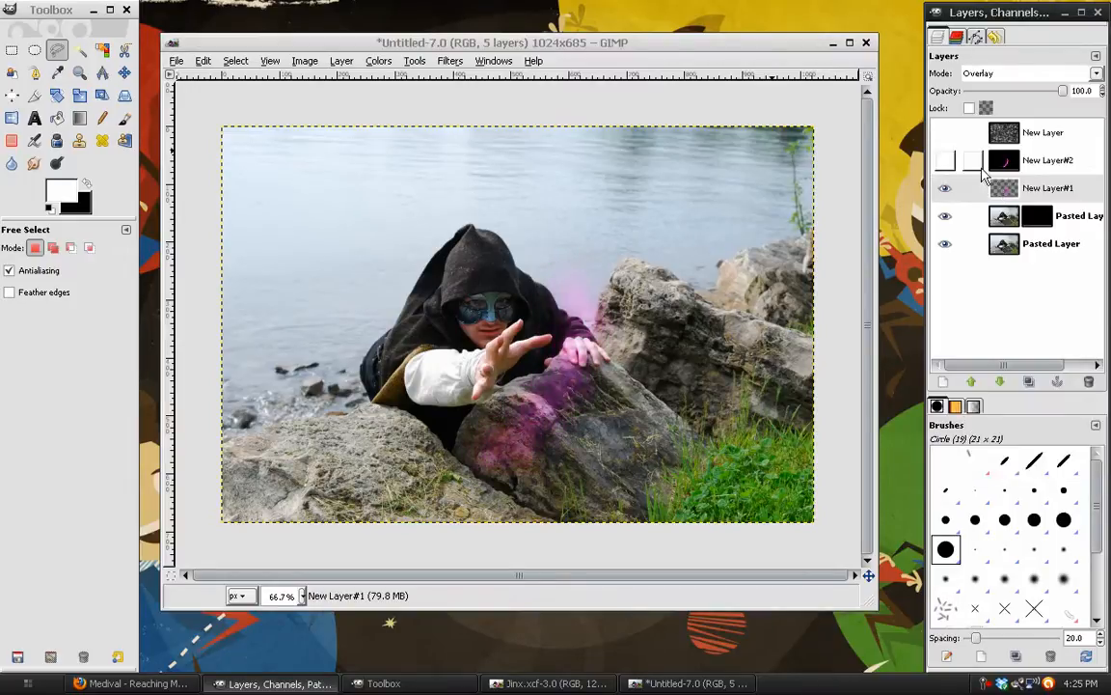
{"action": "left_click", "coordinate": [998, 78]}
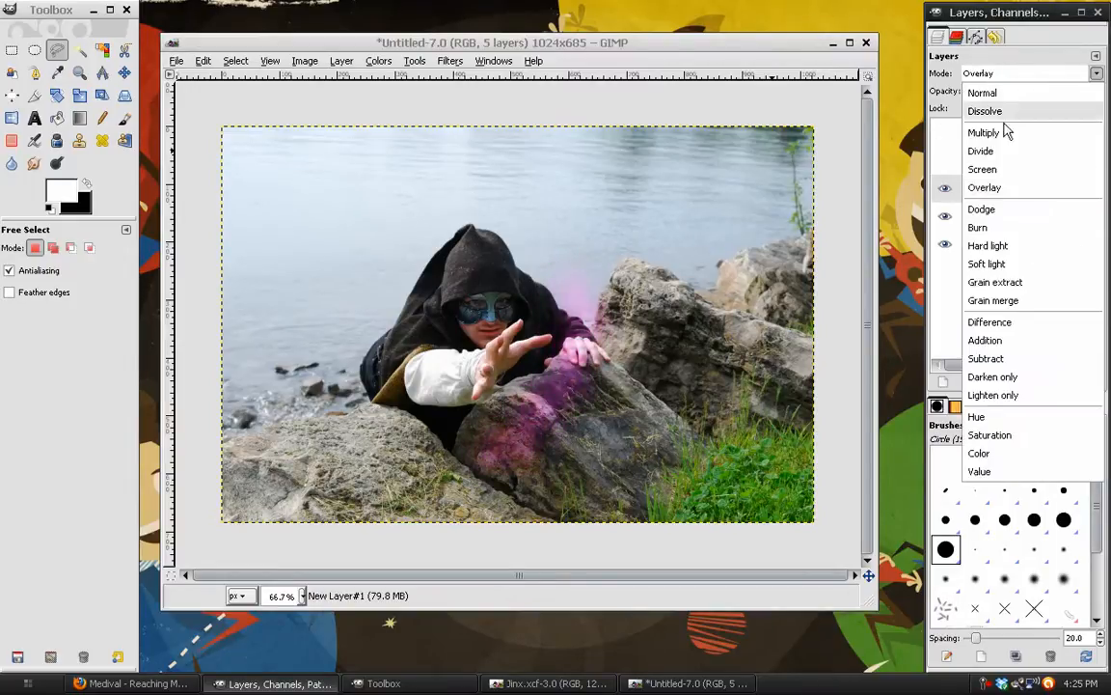
{"action": "left_click", "coordinate": [1003, 135]}
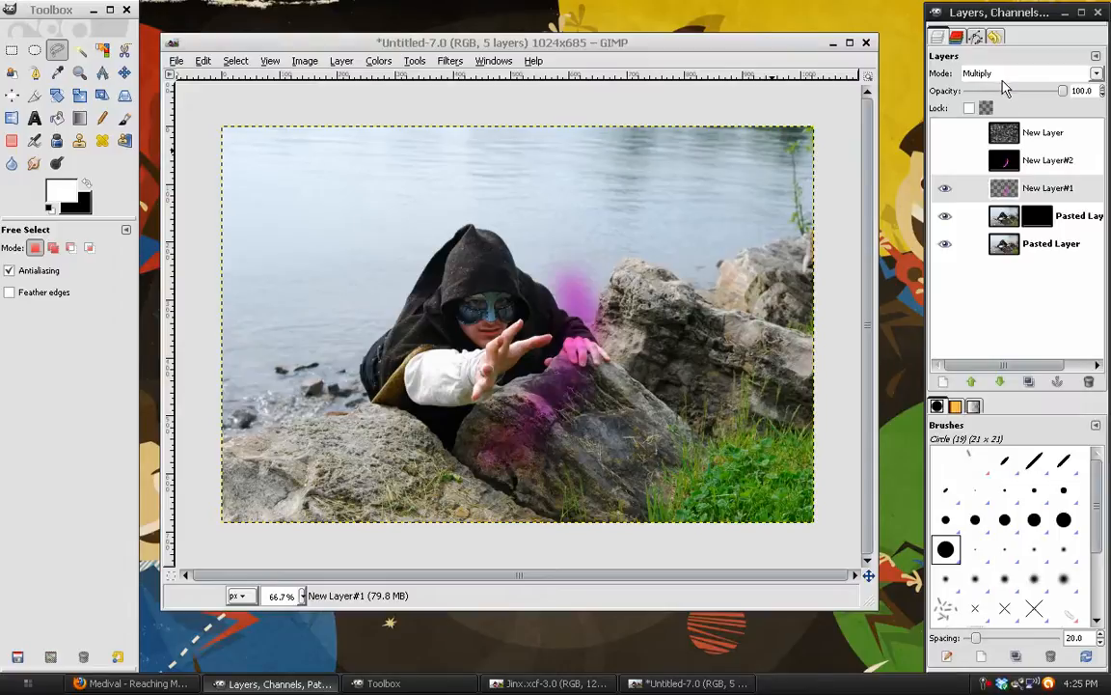
{"action": "left_click", "coordinate": [1003, 74]}
{"action": "left_click", "coordinate": [1008, 248]}
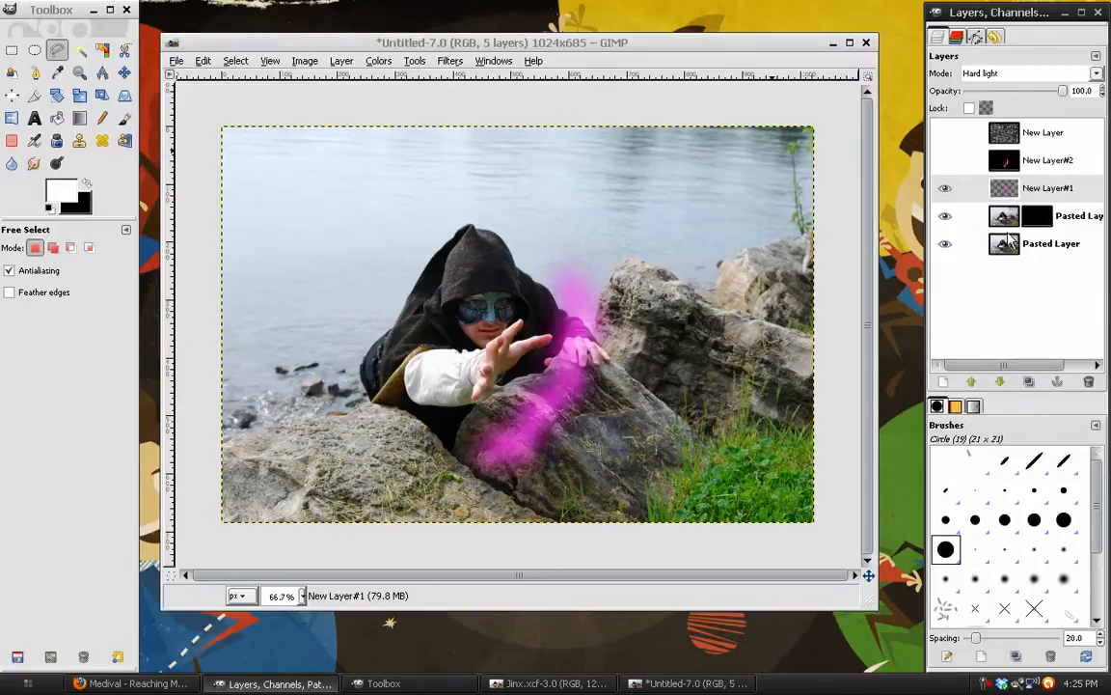
- Show the upper black-background lightning copy and set its blend mode to Screen
{"action": "left_click", "coordinate": [947, 161]}
{"action": "left_click", "coordinate": [1042, 160]}
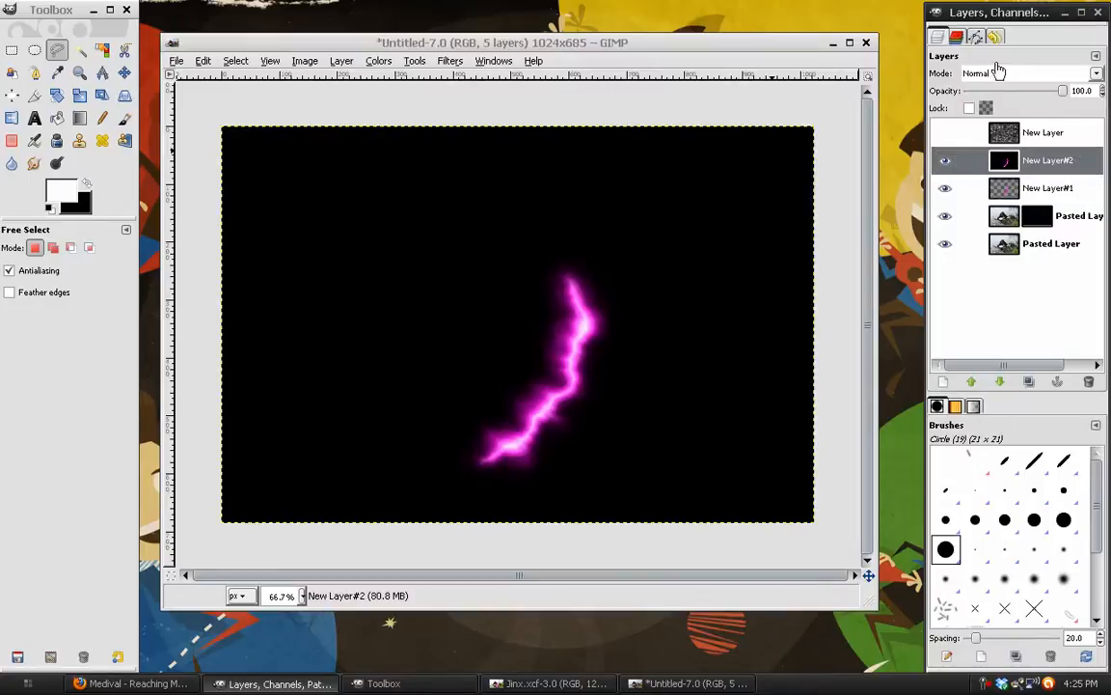
{"action": "left_click", "coordinate": [1003, 74]}
{"action": "left_click", "coordinate": [1003, 169]}
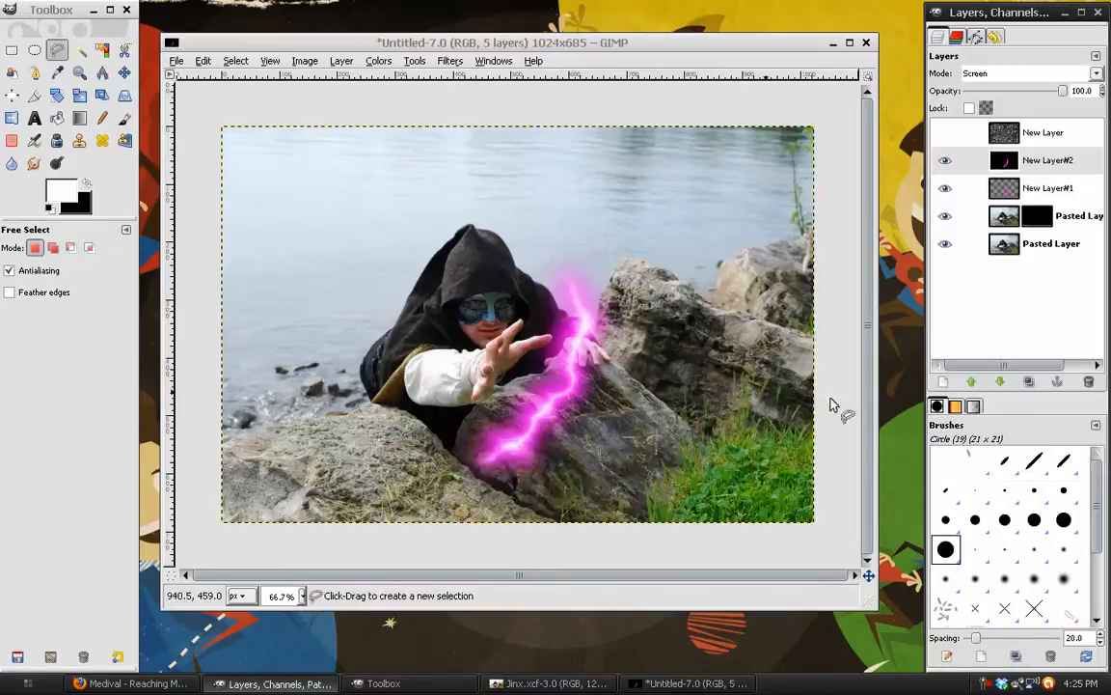
- Examine the lightning at 100% zoom with and without the blurred glow layer
{"action": "left_click", "coordinate": [946, 188]}
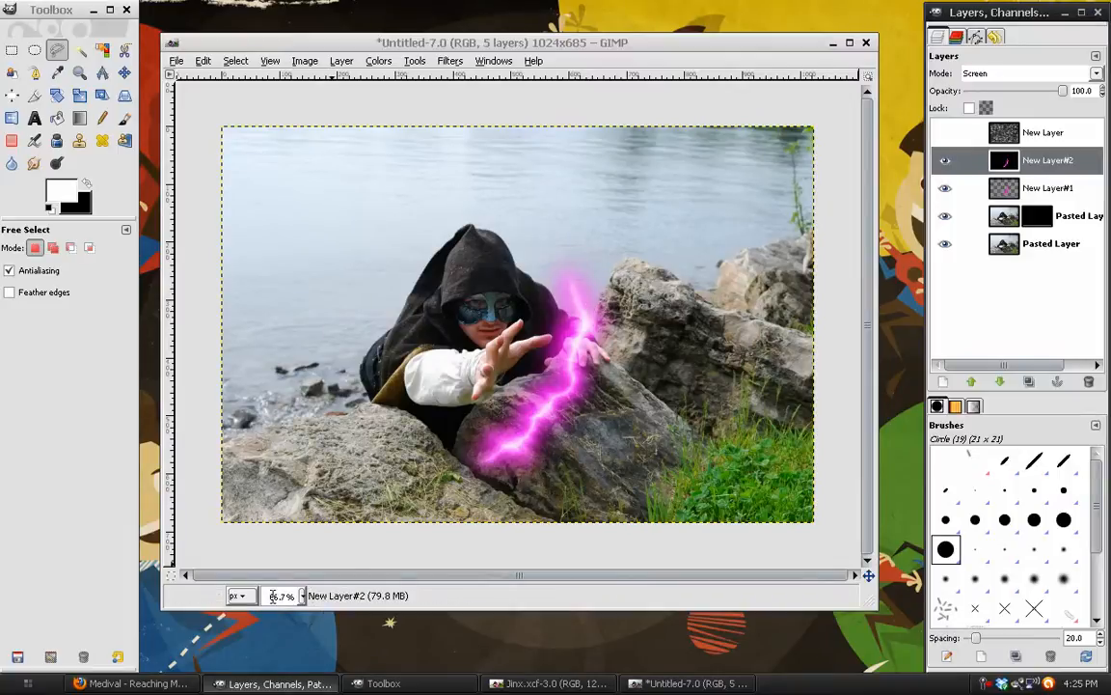
{"action": "key", "text": "1"}
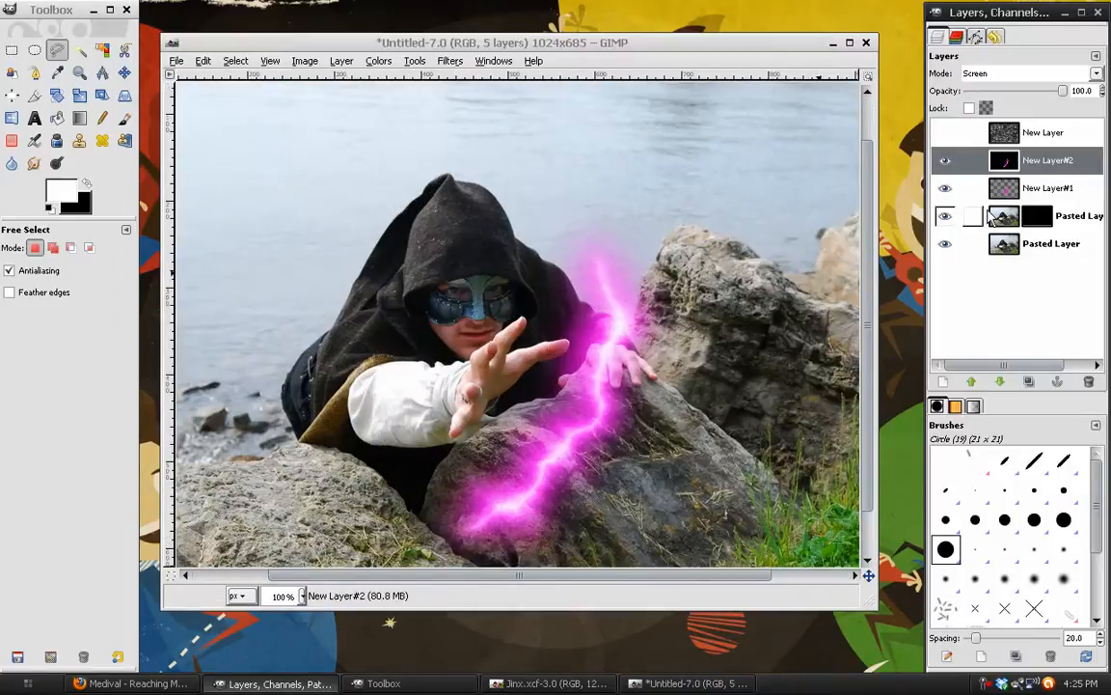
{"action": "left_click", "coordinate": [946, 188]}
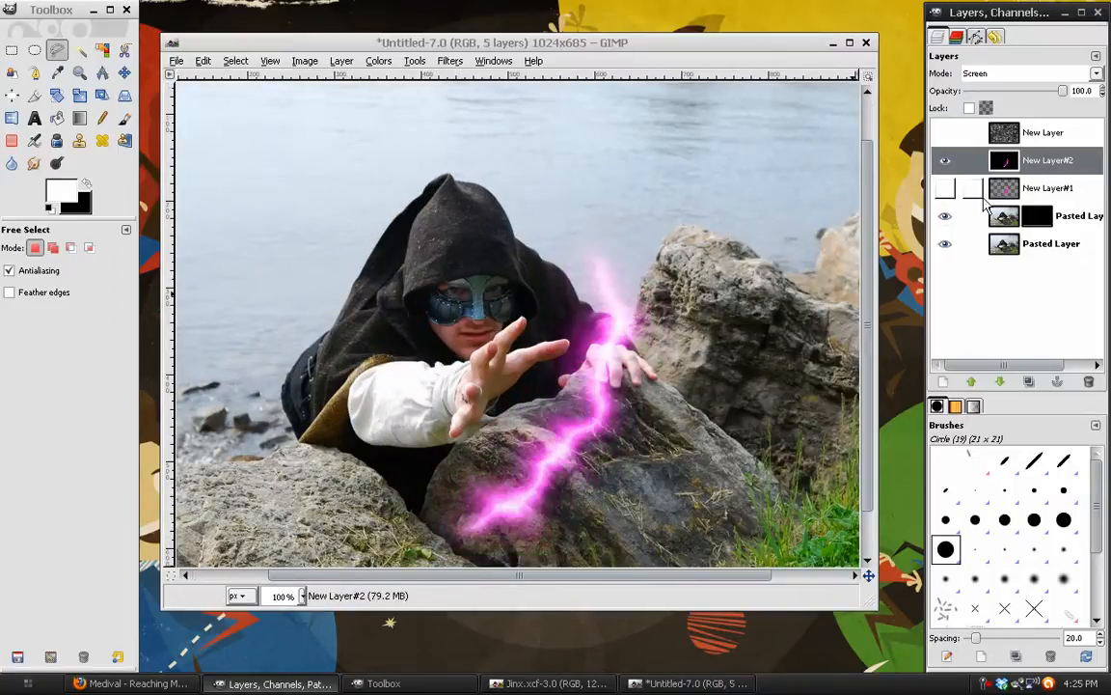
{"action": "left_click", "coordinate": [946, 188]}
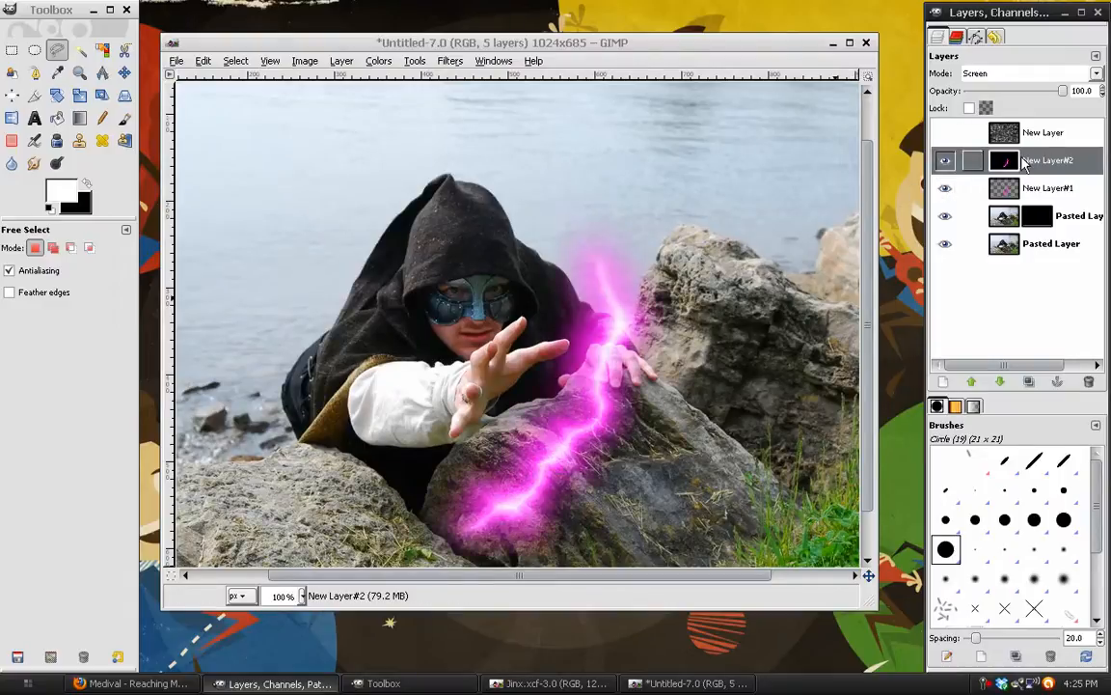
- Try the Addition blend mode on the upper lightning layer, then restore Screen
{"action": "left_click", "coordinate": [1002, 76]}
{"action": "left_click", "coordinate": [986, 340]}
{"action": "left_click", "coordinate": [1027, 73]}
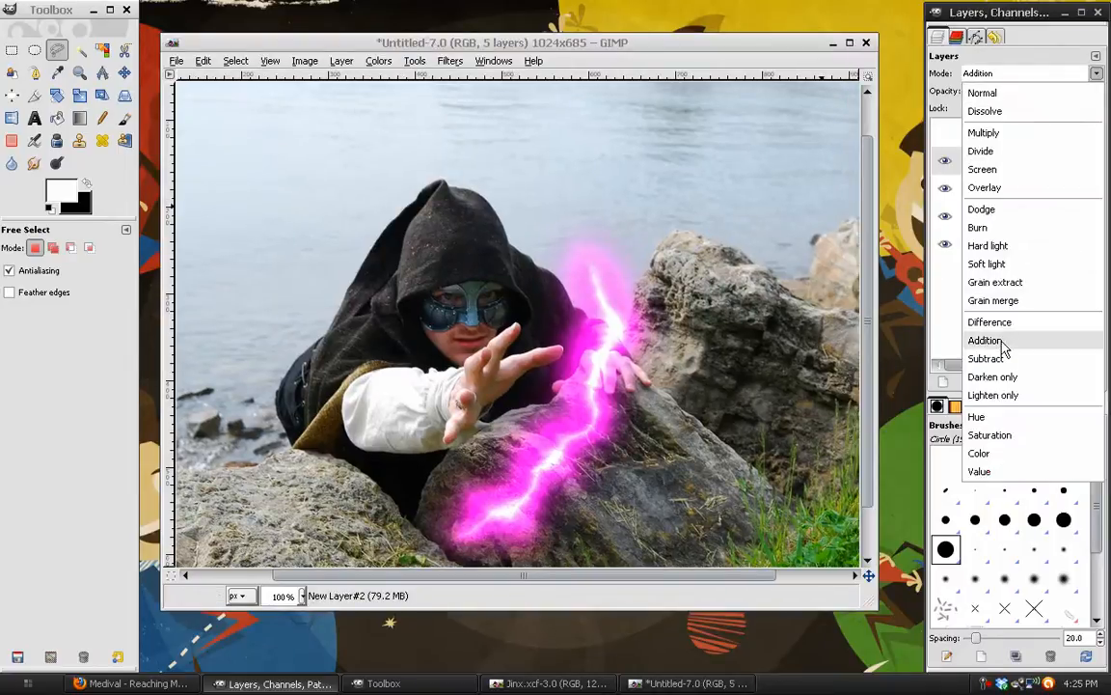
{"action": "left_click", "coordinate": [1003, 346]}
{"action": "left_click", "coordinate": [1003, 75]}
{"action": "left_click", "coordinate": [993, 171]}
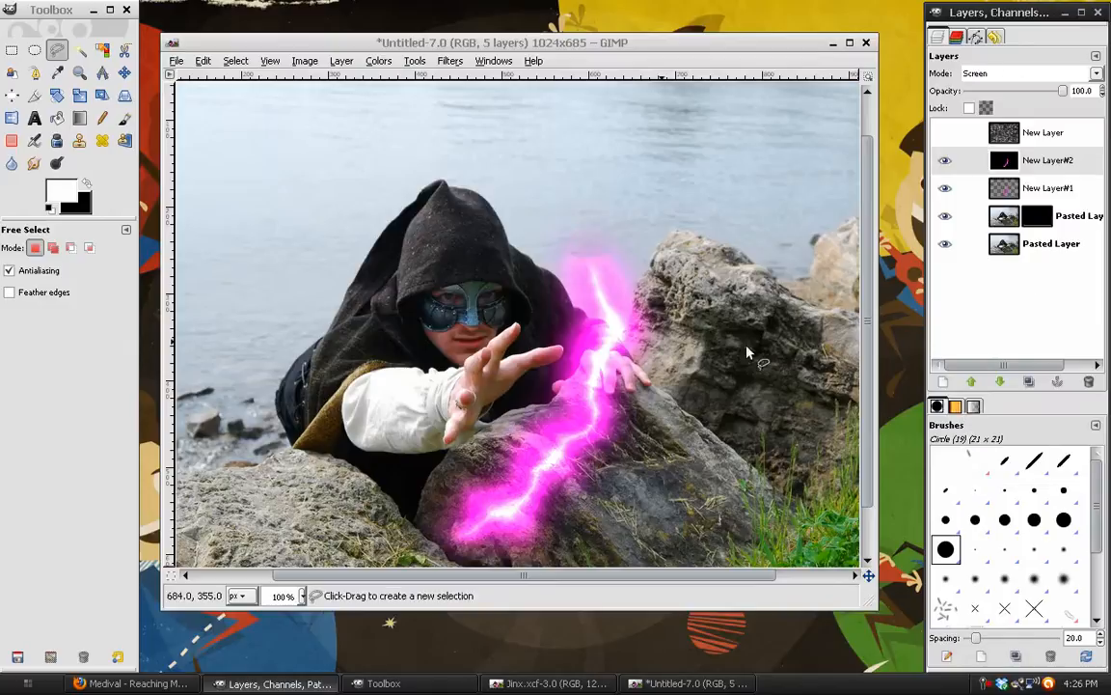
- Toggle the sharp upper lightning layer off and on to compare its contribution over the hand and rock
{"action": "left_click", "coordinate": [945, 163]}
{"action": "left_click", "coordinate": [944, 163]}
{"action": "left_click_drag", "start_coordinate": [706, 334], "coordinate": [695, 278]}
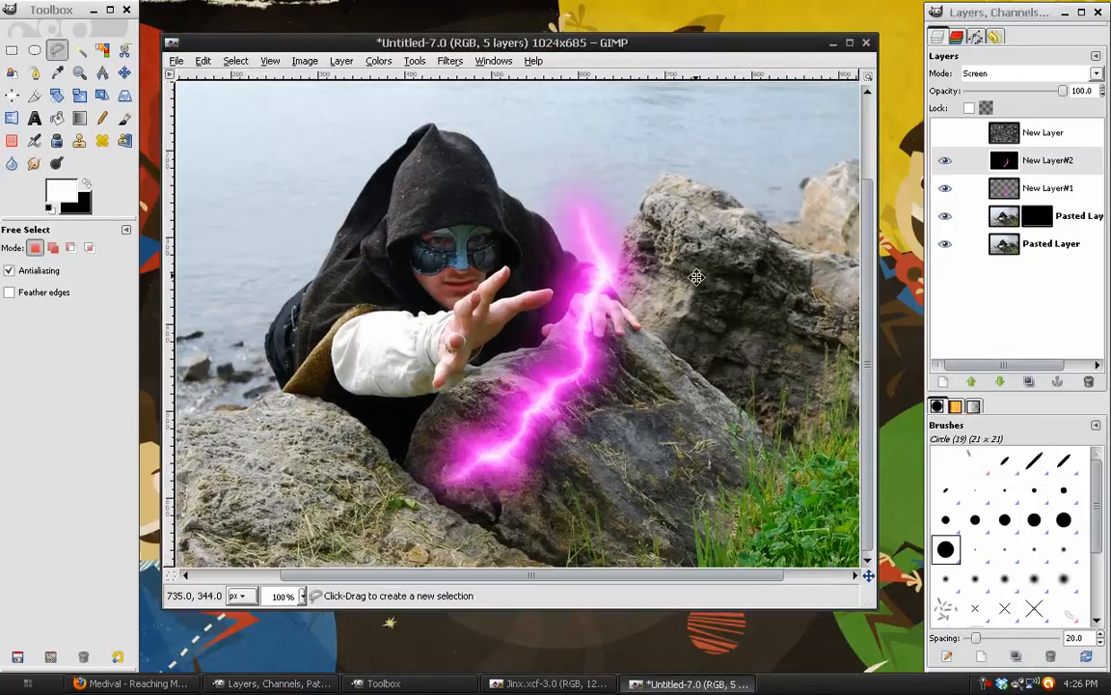
{"action": "left_click", "coordinate": [944, 161]}
{"action": "left_click", "coordinate": [945, 161]}
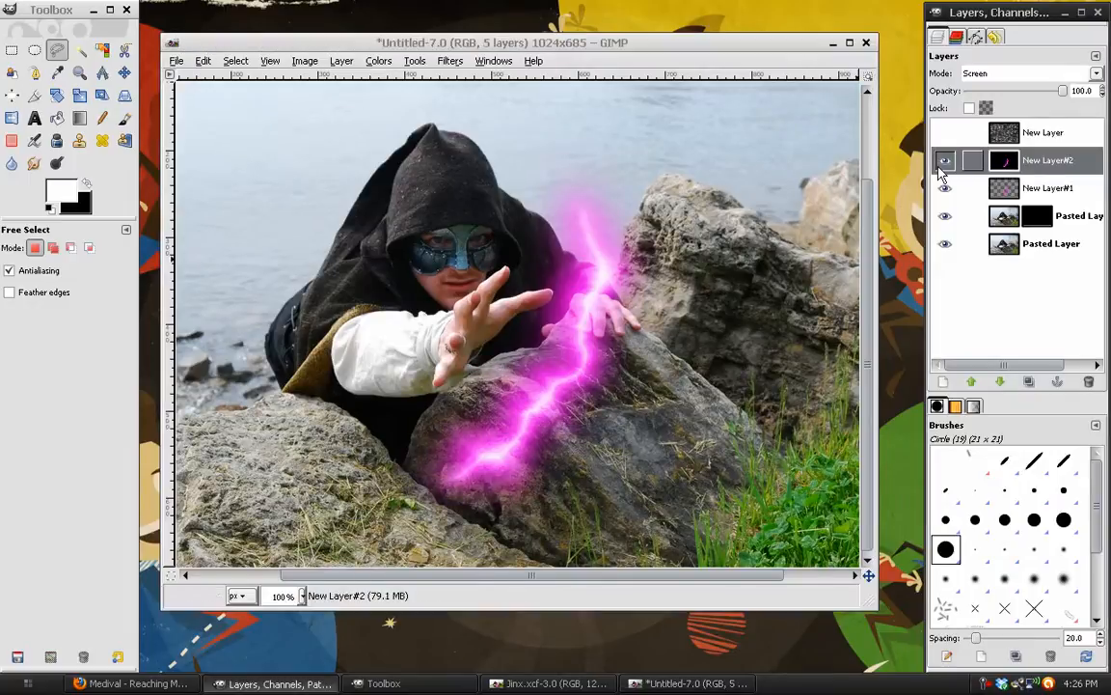
- Hide the blurred Hard light layer and leave only the sharp lightning layer visible over the photo
{"action": "left_click", "coordinate": [945, 188]}
{"action": "left_click", "coordinate": [944, 161]}
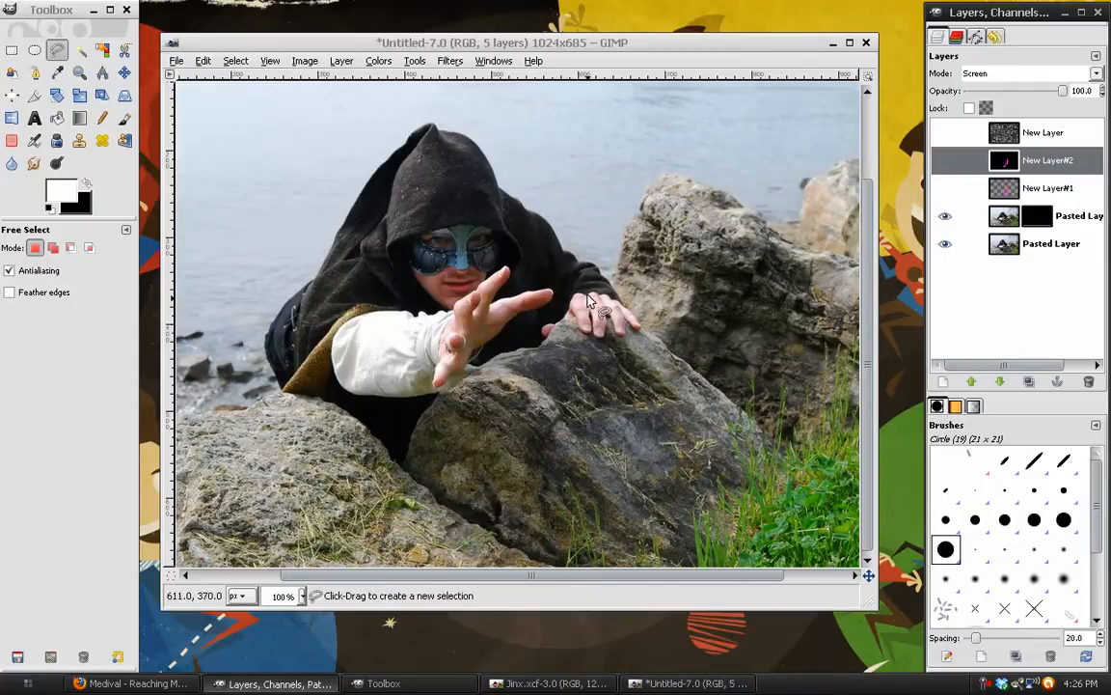
{"action": "left_click", "coordinate": [945, 160]}
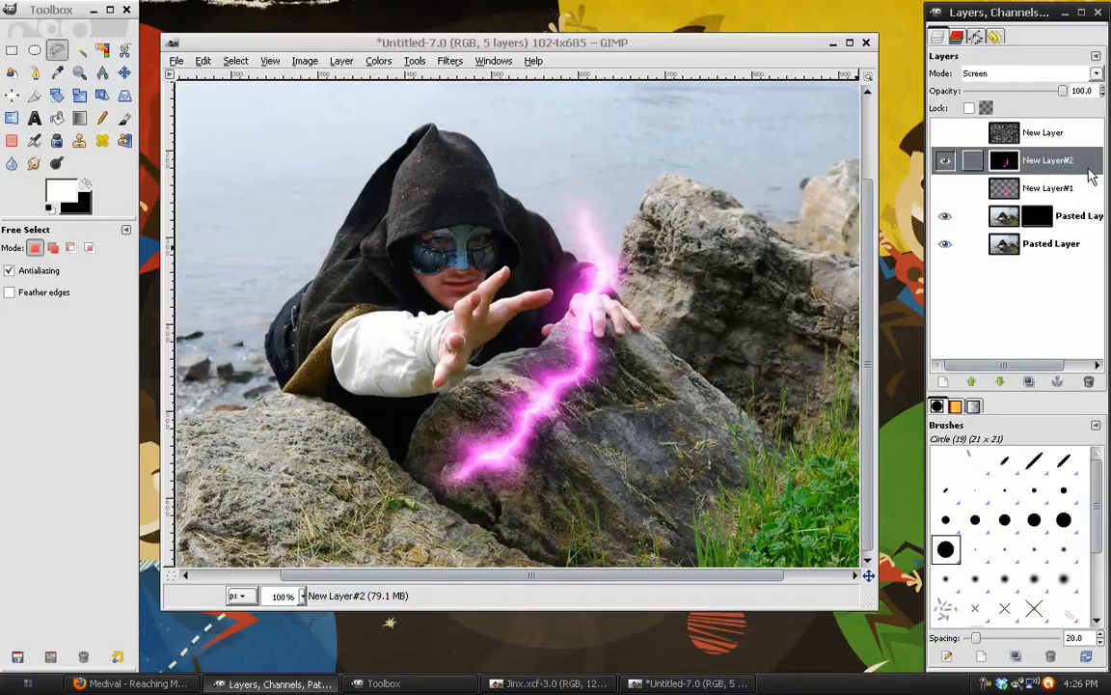
- Hide the lightning layer and the original photo layer, and disable the layer mask on the photo copy
{"action": "left_click", "coordinate": [945, 160]}
{"action": "left_click", "coordinate": [951, 214]}
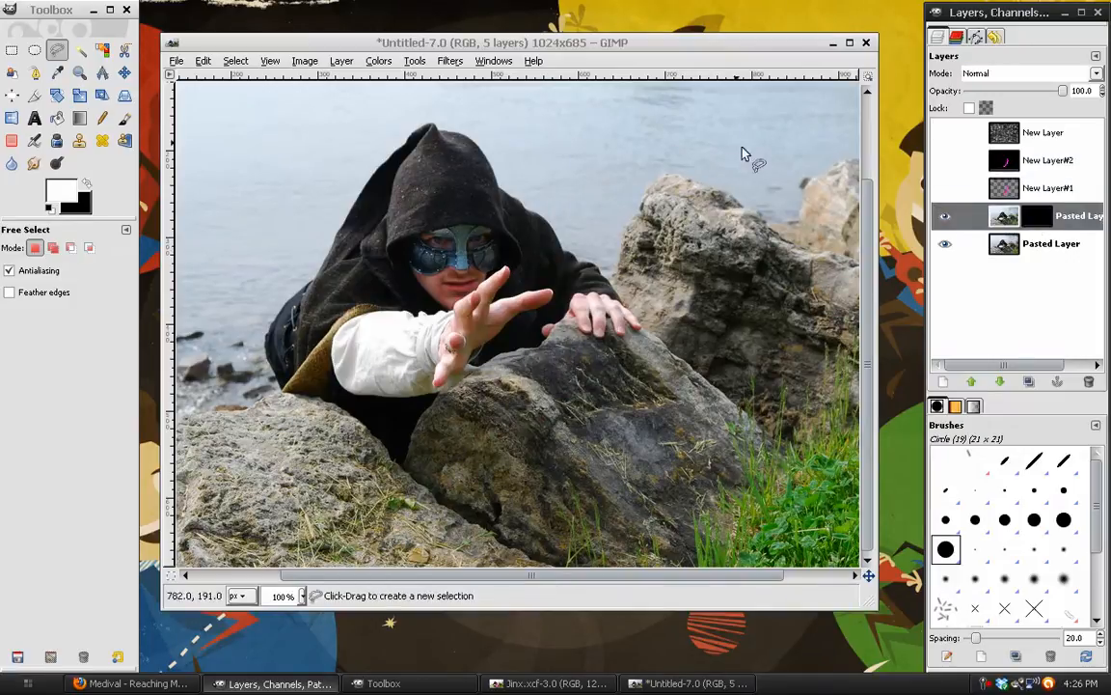
{"action": "left_click", "coordinate": [945, 243]}
{"action": "right_click", "coordinate": [1004, 217]}
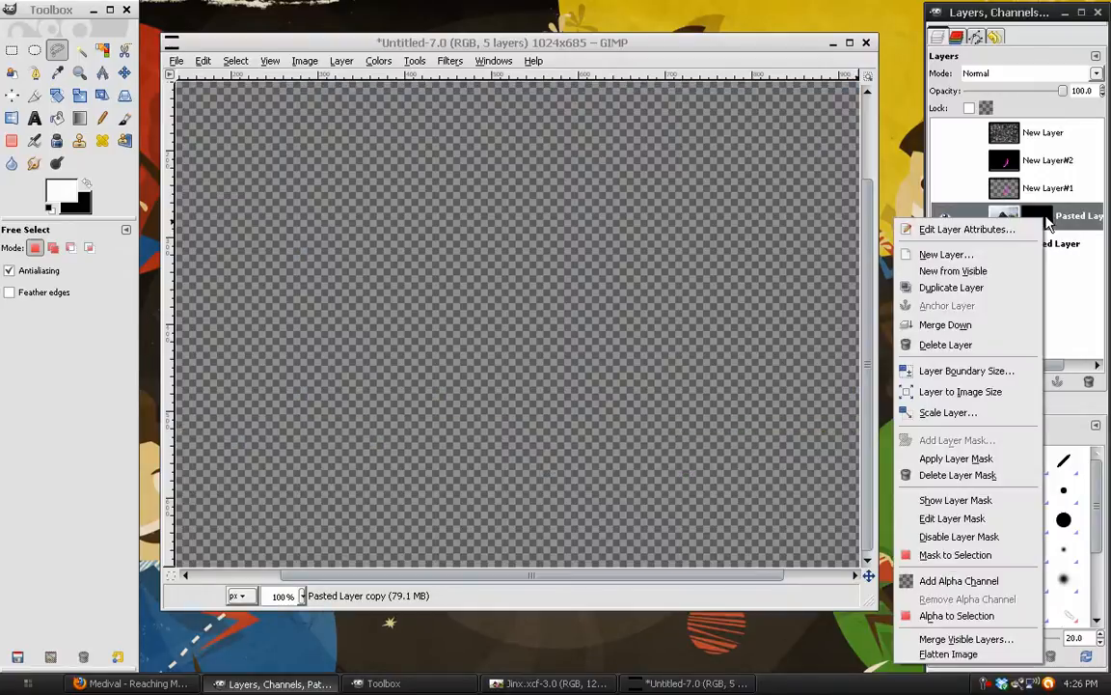
{"action": "left_click", "coordinate": [950, 536]}
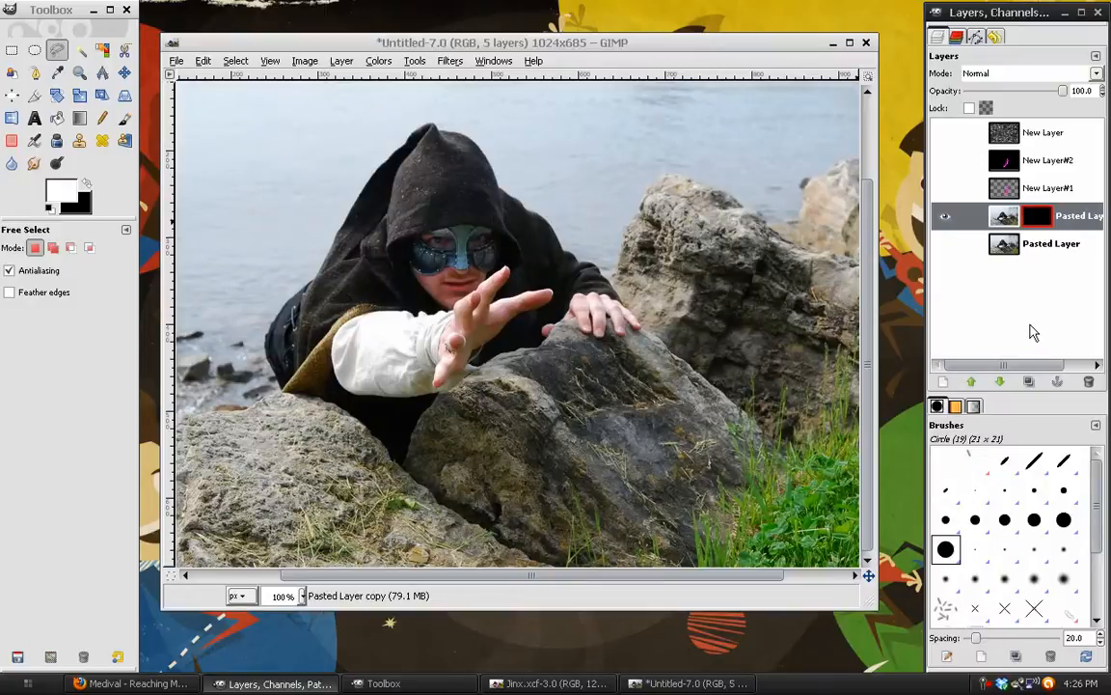
- Start the Displace filter on the photo copy and frame the outstretched hand in its preview
{"action": "left_click", "coordinate": [450, 61]}
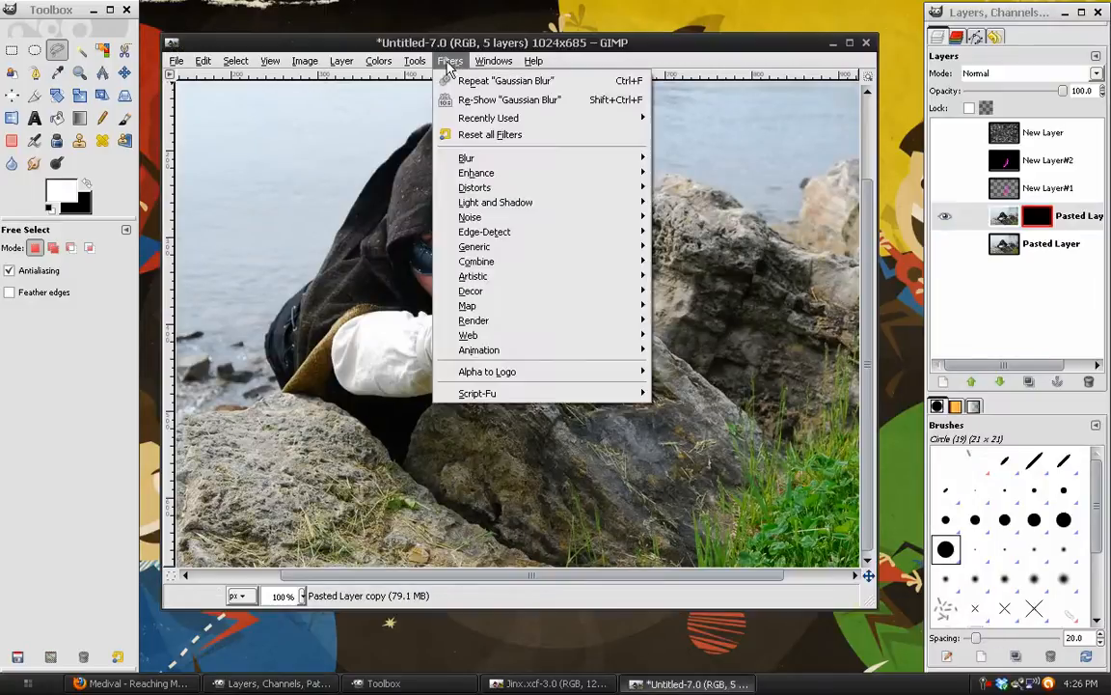
{"action": "mouse_move", "coordinate": [557, 117]}
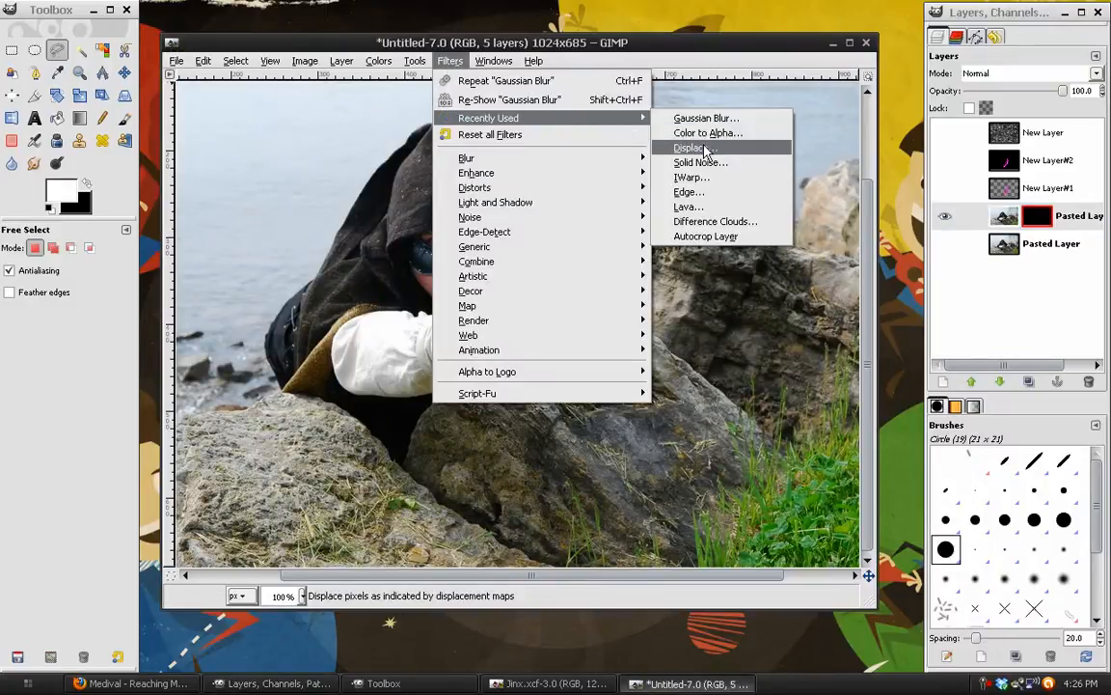
{"action": "left_click", "coordinate": [705, 149]}
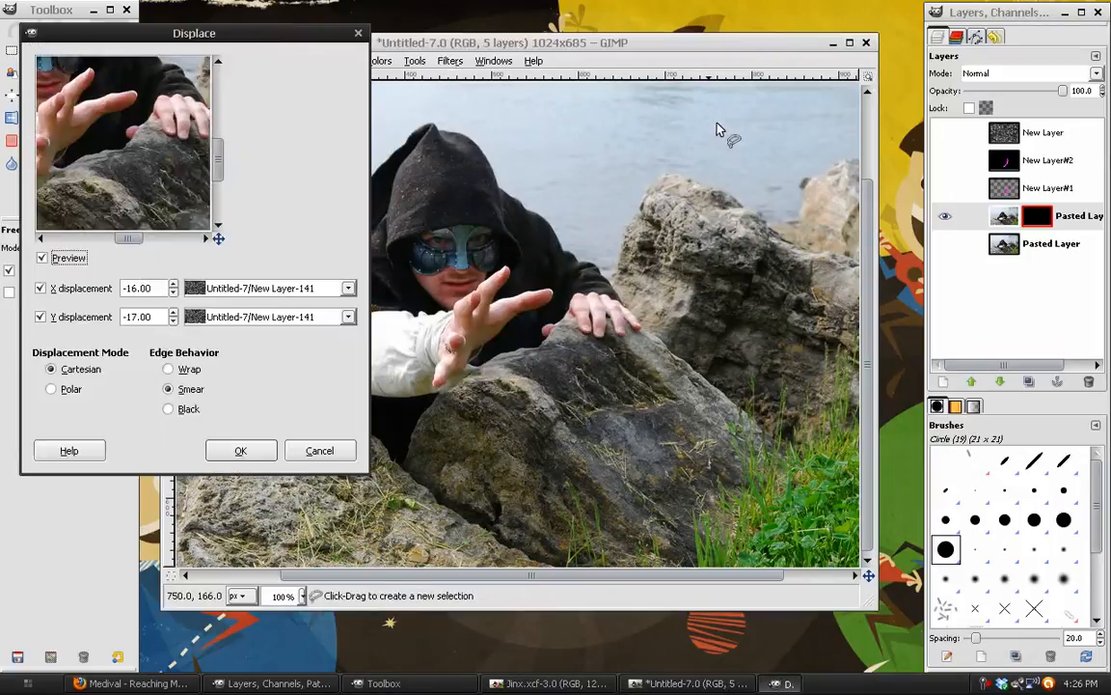
{"action": "left_click_drag", "start_coordinate": [117, 37], "coordinate": [287, 111]}
{"action": "left_click_drag", "start_coordinate": [336, 206], "coordinate": [318, 269]}
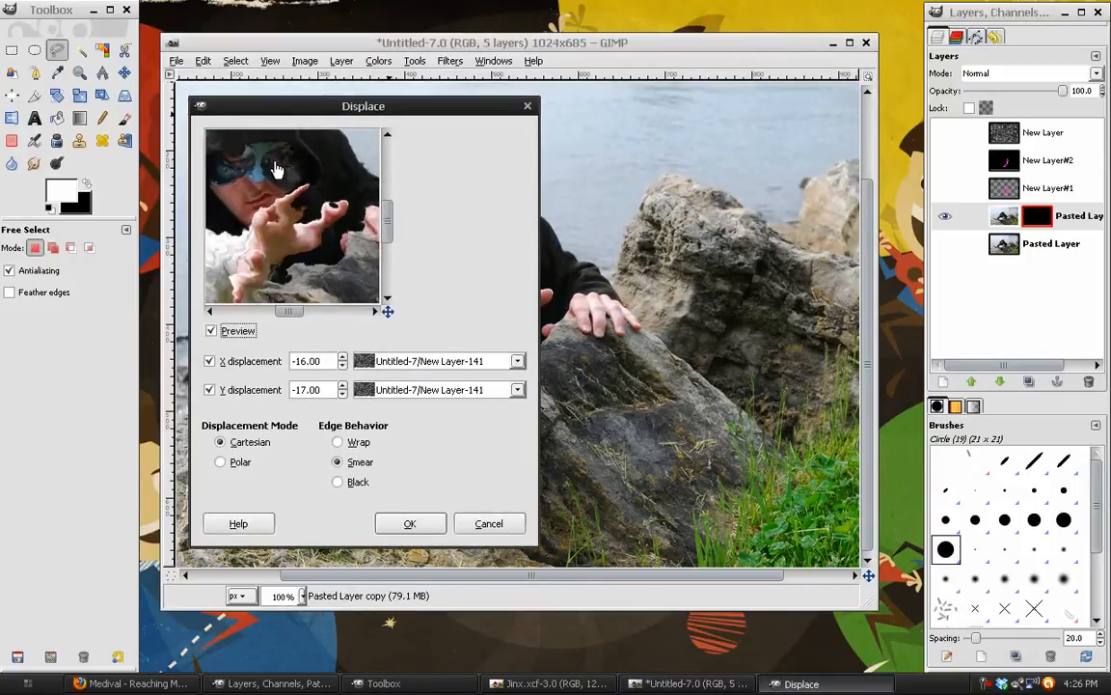
{"action": "left_click_drag", "start_coordinate": [277, 110], "coordinate": [268, 100]}
{"action": "left_click_drag", "start_coordinate": [246, 215], "coordinate": [277, 186]}
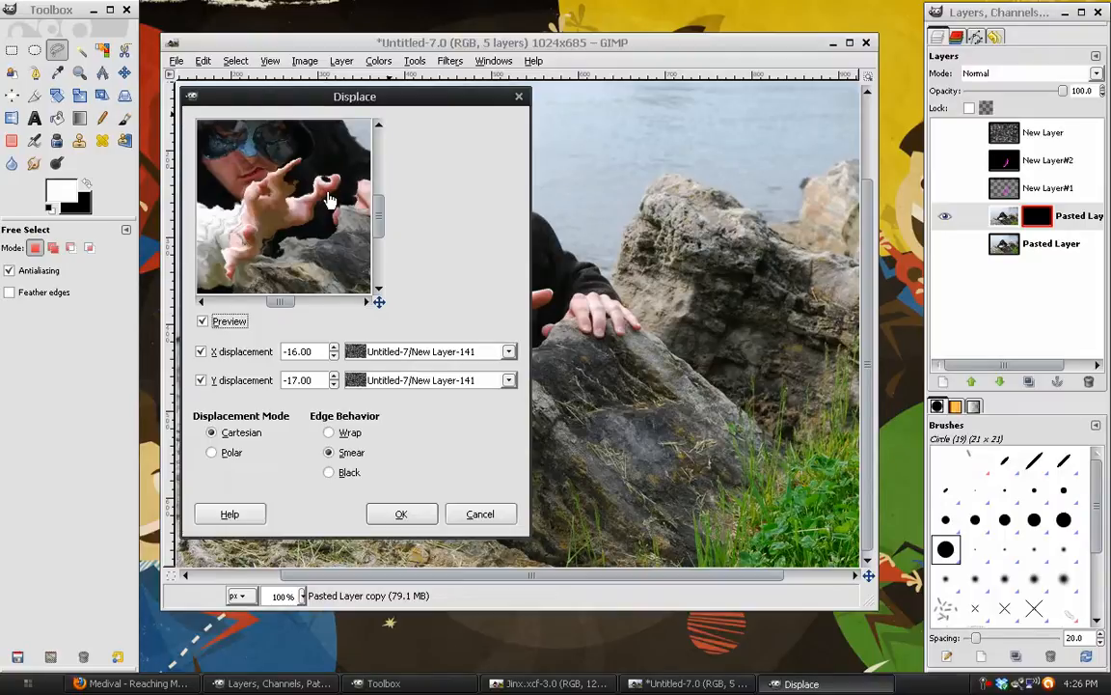
{"action": "left_click_drag", "start_coordinate": [290, 172], "coordinate": [289, 164]}
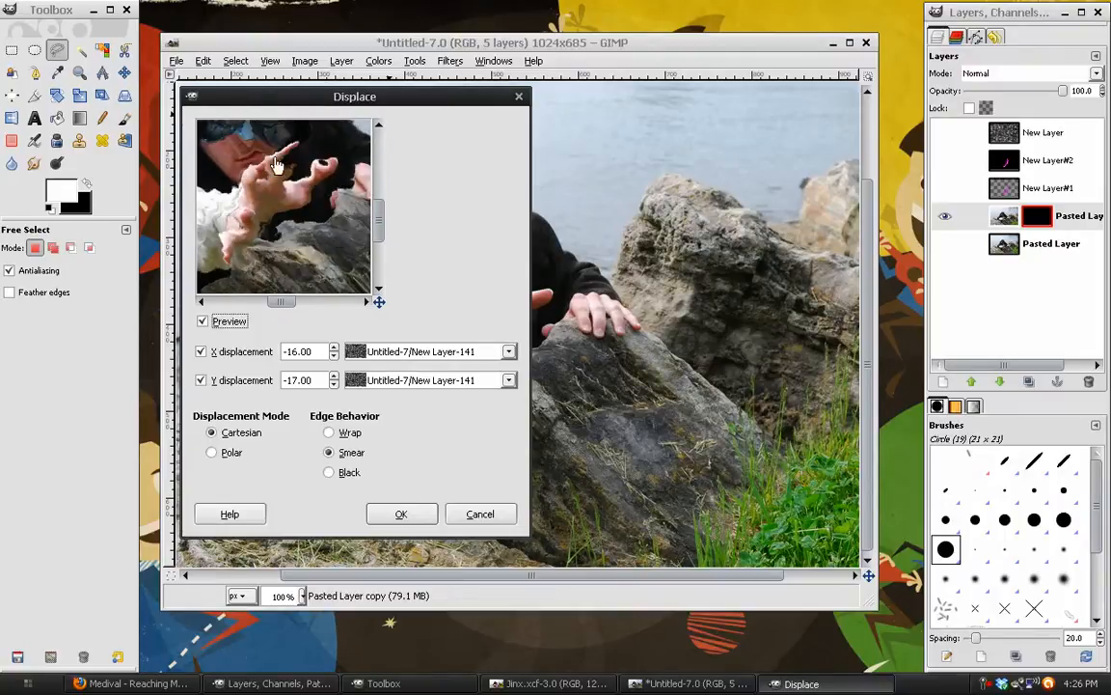
- Set both the X and Y displacement to -9 and apply the Displace filter to the photo copy
{"action": "left_click", "coordinate": [333, 348]}
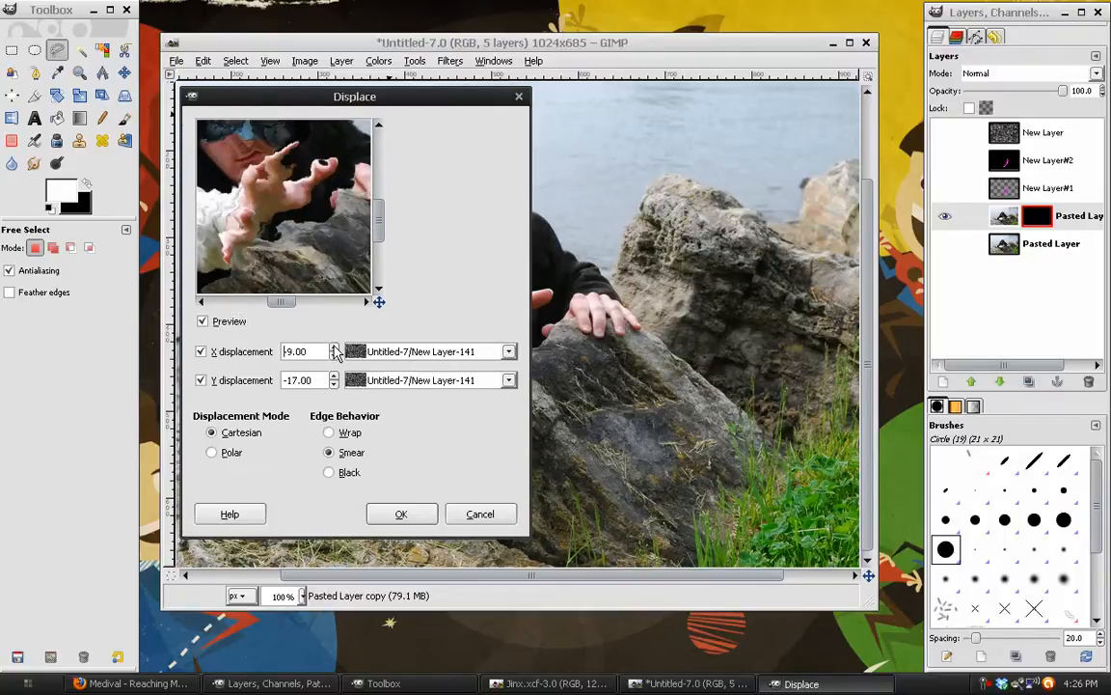
{"action": "left_click", "coordinate": [334, 376]}
{"action": "left_click", "coordinate": [334, 376]}
{"action": "left_click", "coordinate": [334, 376]}
{"action": "left_click", "coordinate": [334, 376]}
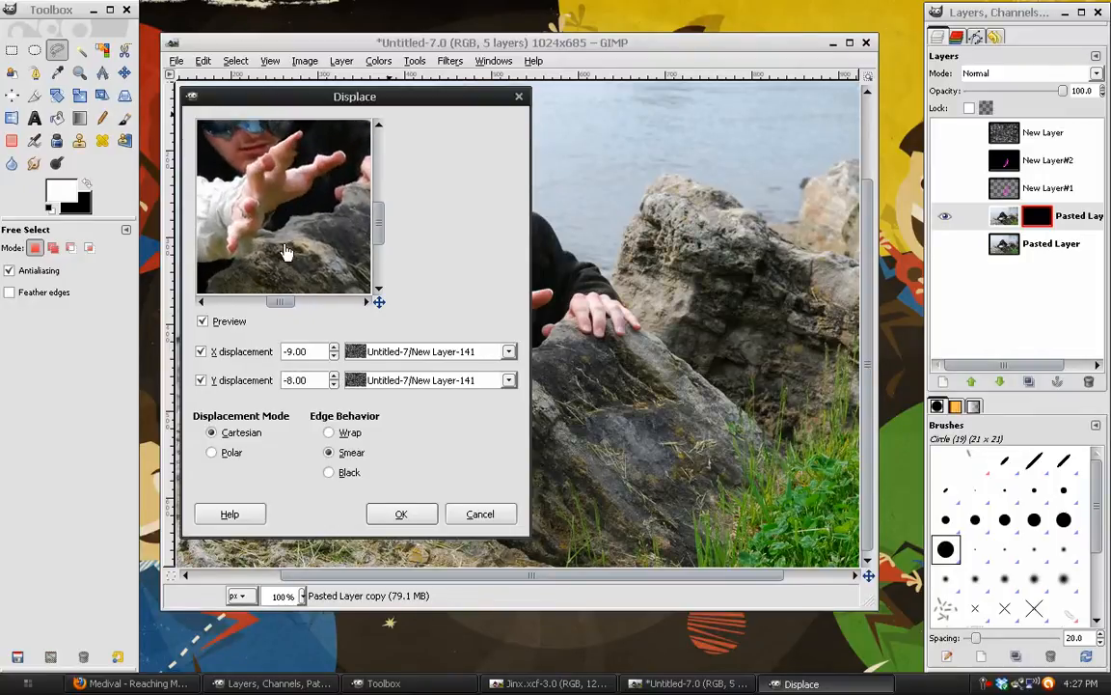
{"action": "left_click", "coordinate": [333, 383]}
{"action": "left_click", "coordinate": [335, 355]}
{"action": "left_click_drag", "start_coordinate": [310, 242], "coordinate": [283, 244]}
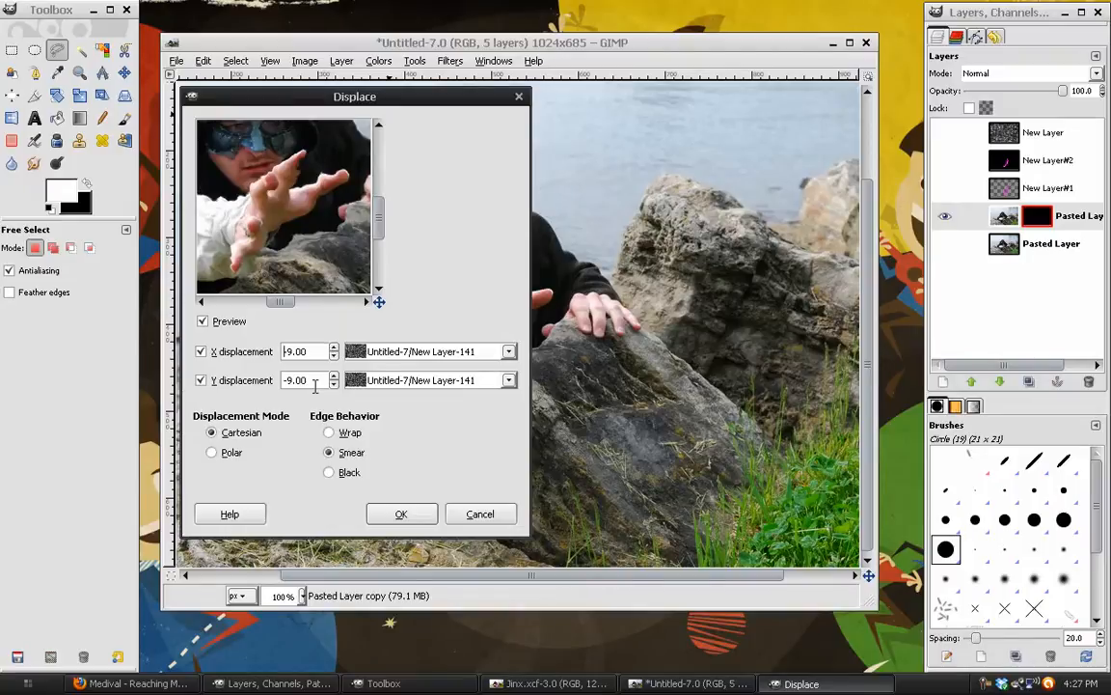
{"action": "left_click", "coordinate": [400, 513]}
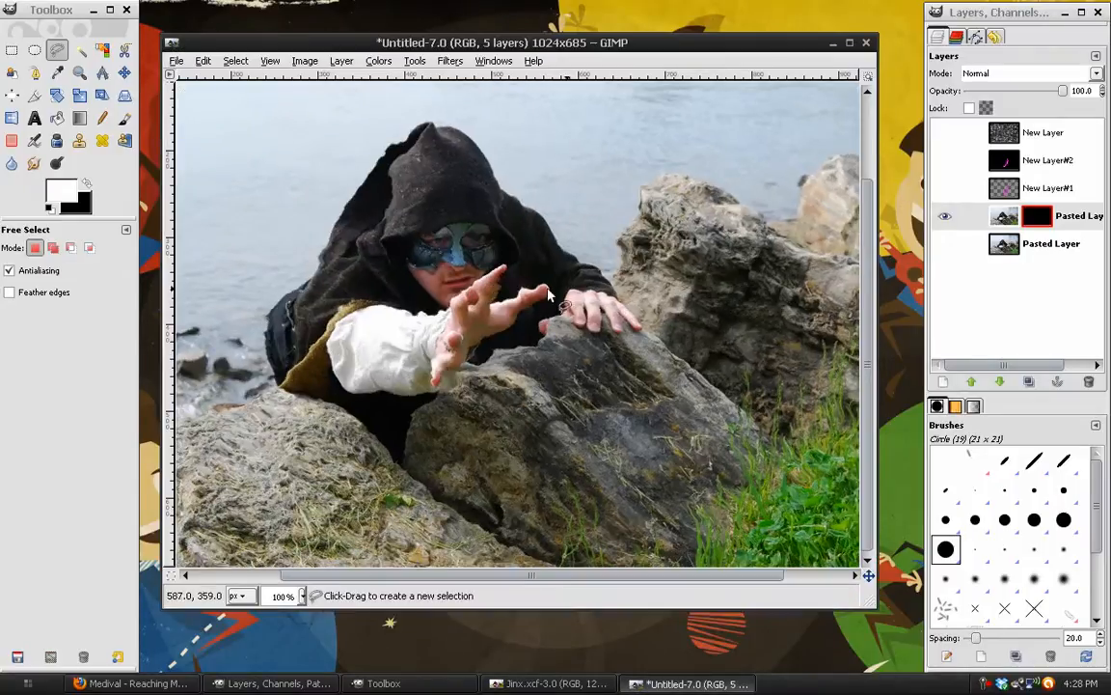
- Re-enable the photo copy's layer mask, make the mask the editing target and show the original photo layer again
{"action": "right_click", "coordinate": [941, 216]}
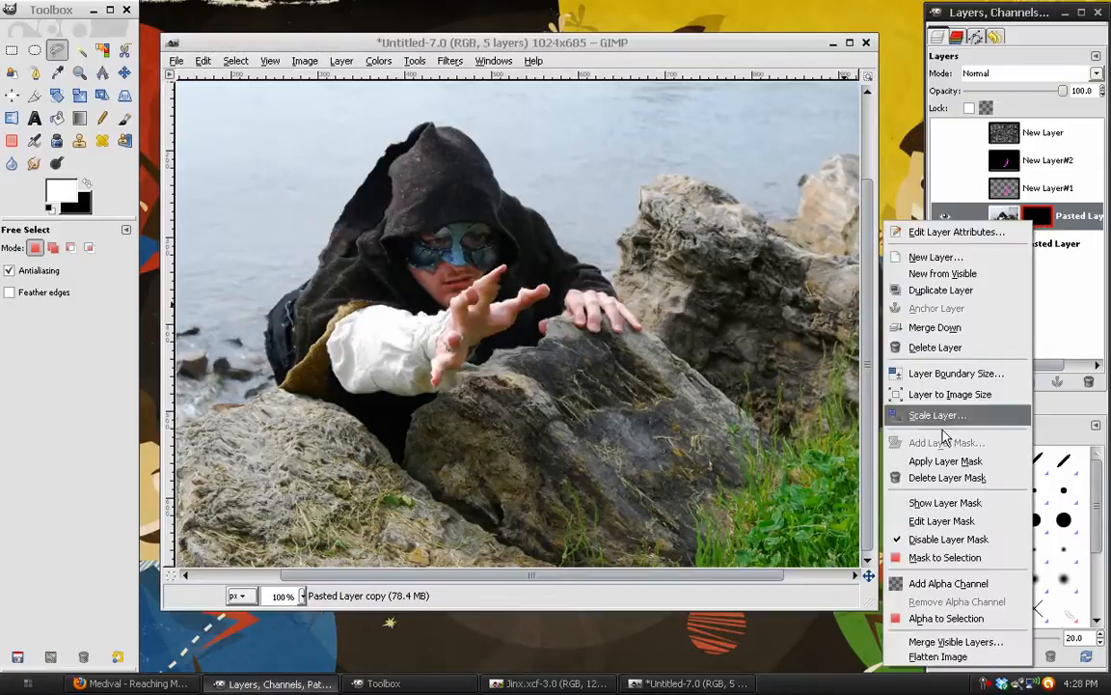
{"action": "left_click", "coordinate": [924, 539]}
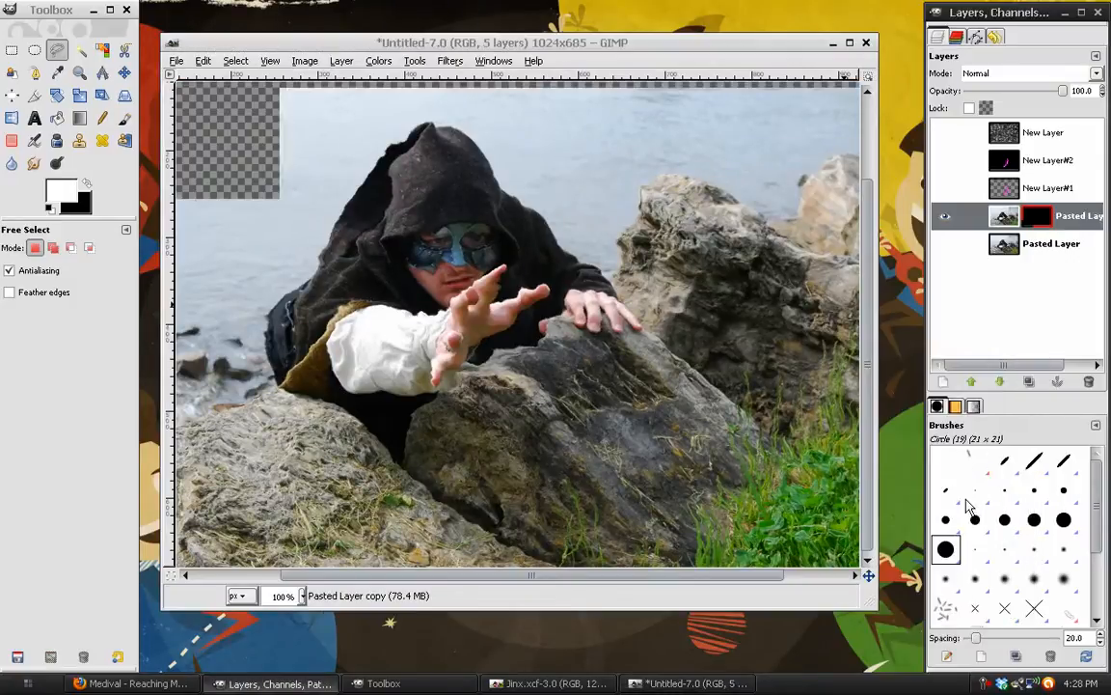
{"action": "left_click", "coordinate": [1038, 221]}
{"action": "left_click", "coordinate": [1038, 221]}
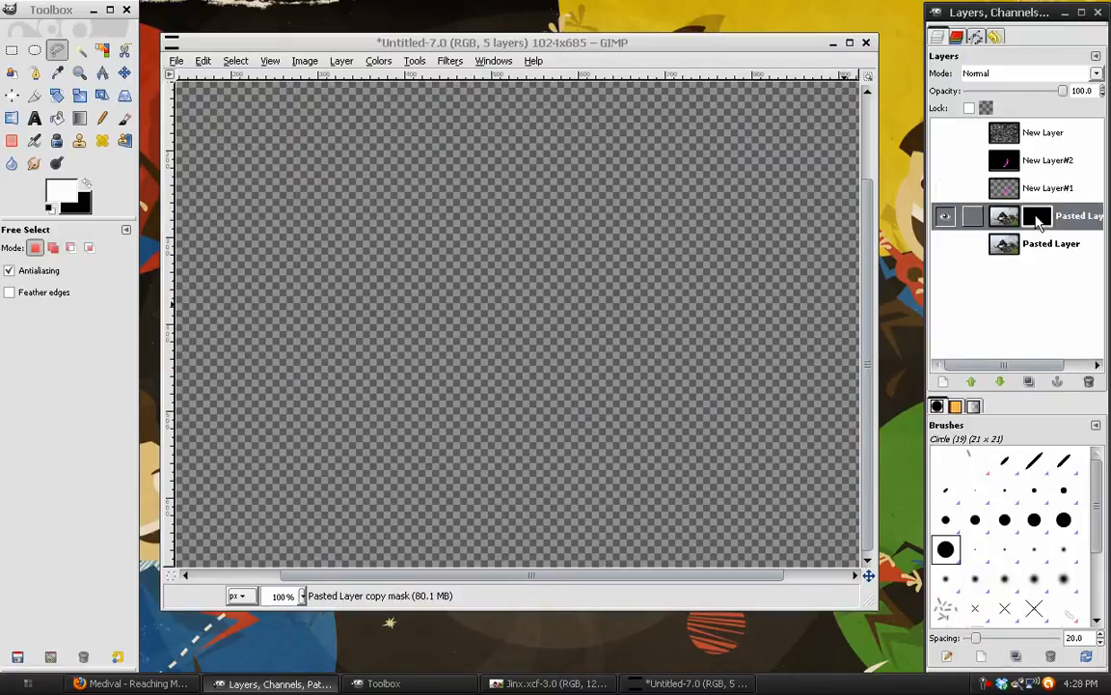
{"action": "left_click", "coordinate": [947, 246]}
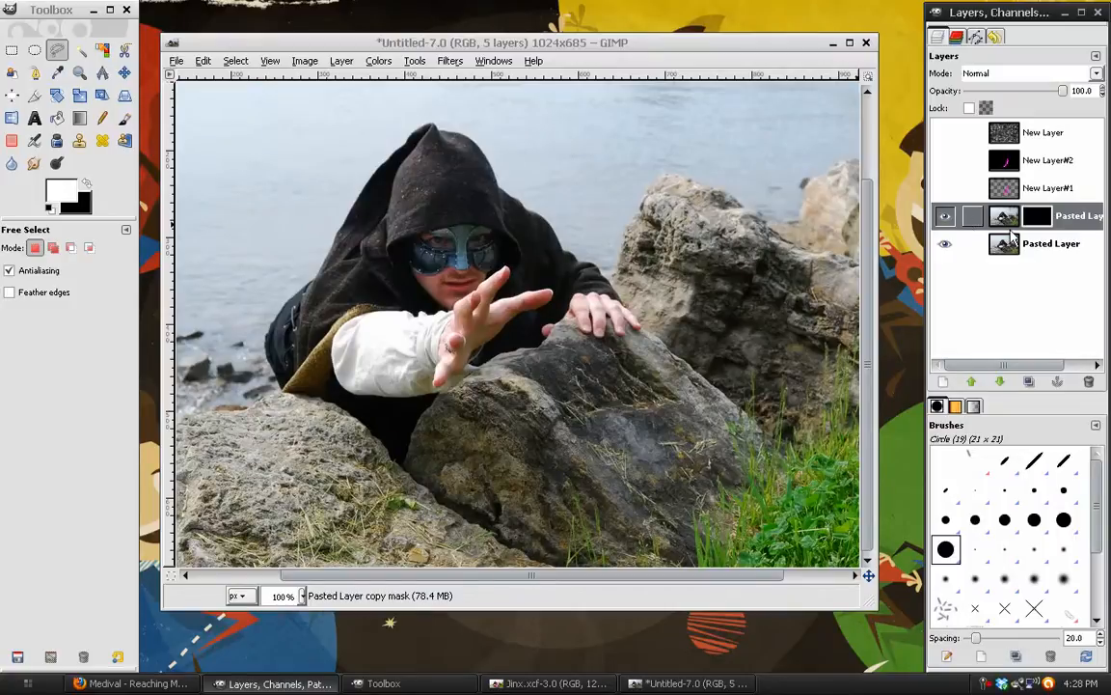
{"action": "left_click", "coordinate": [1039, 220]}
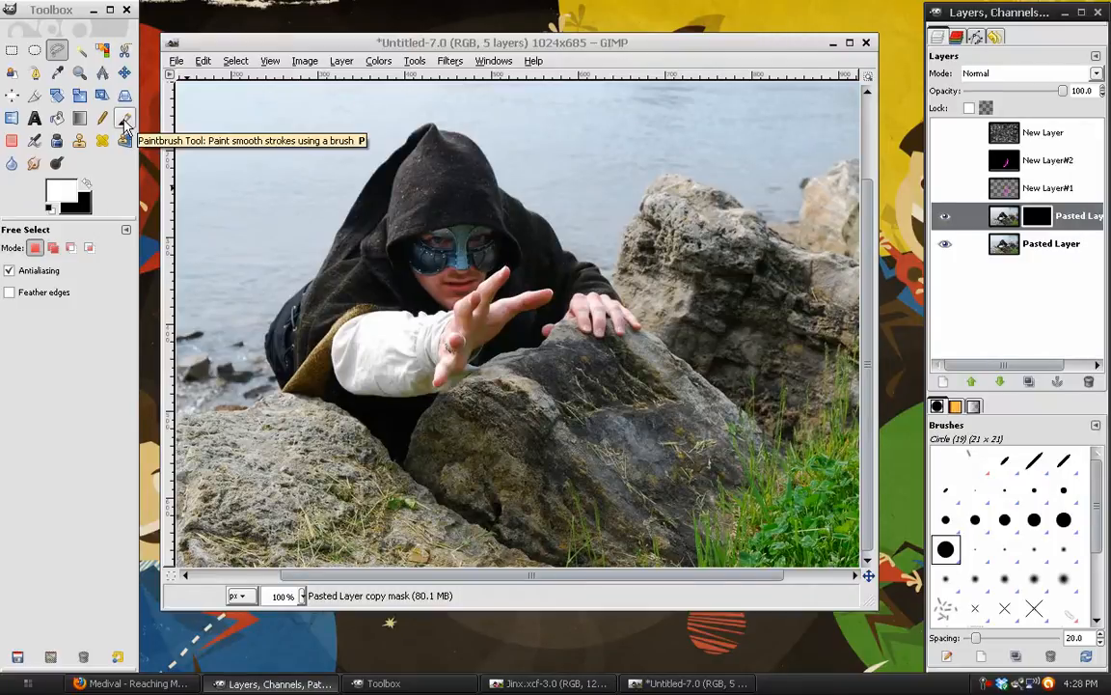
- Show the lightning layer and draw a closed Free Select outline spanning the outstretched fingers and the lightning bolt
{"action": "left_click", "coordinate": [57, 49]}
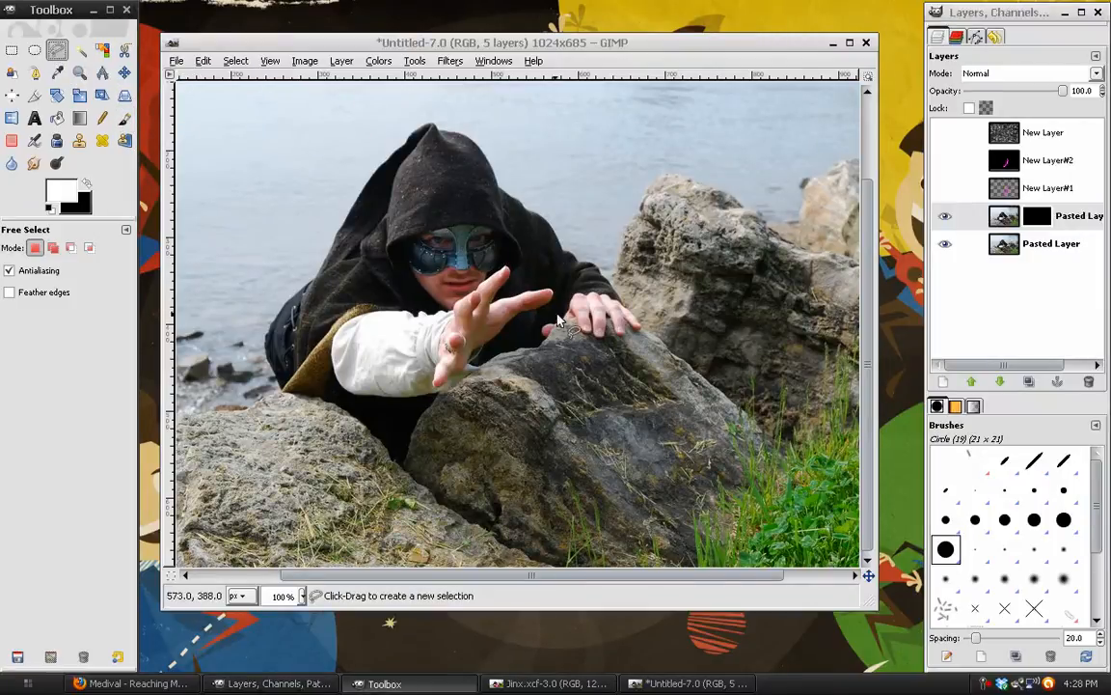
{"action": "left_click", "coordinate": [946, 161]}
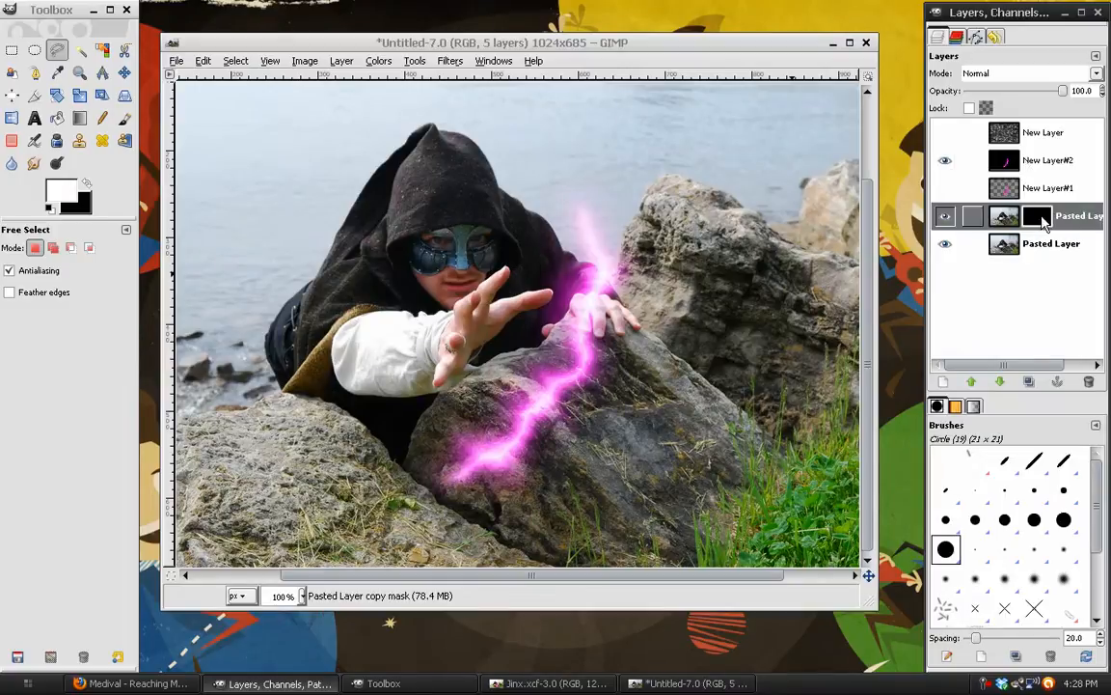
{"action": "left_click", "coordinate": [506, 265]}
{"action": "left_click", "coordinate": [586, 212]}
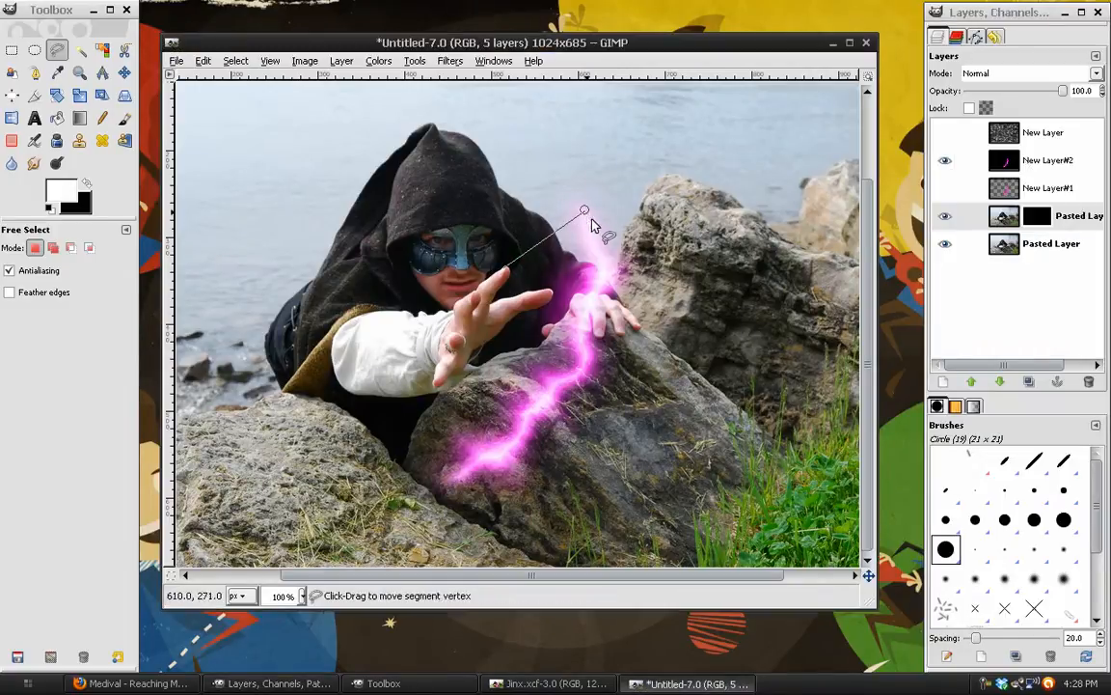
{"action": "left_click", "coordinate": [603, 290]}
{"action": "left_click", "coordinate": [584, 372]}
{"action": "left_click", "coordinate": [459, 481]}
{"action": "left_click", "coordinate": [436, 385]}
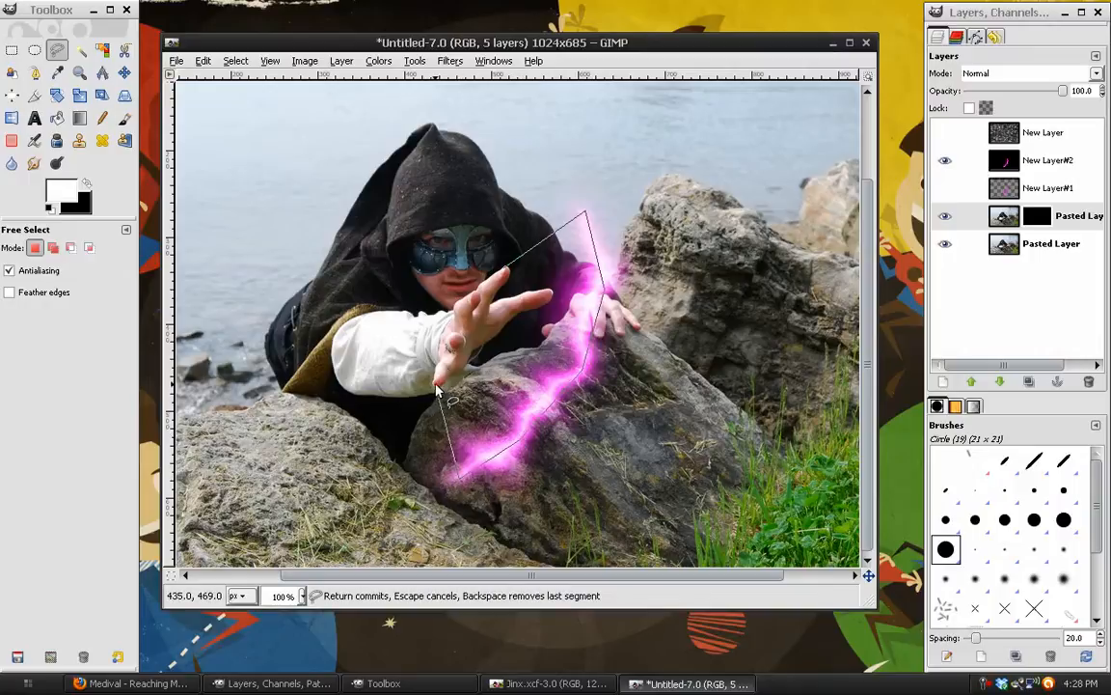
{"action": "left_click", "coordinate": [456, 317]}
{"action": "left_click", "coordinate": [488, 279]}
{"action": "left_click", "coordinate": [502, 267]}
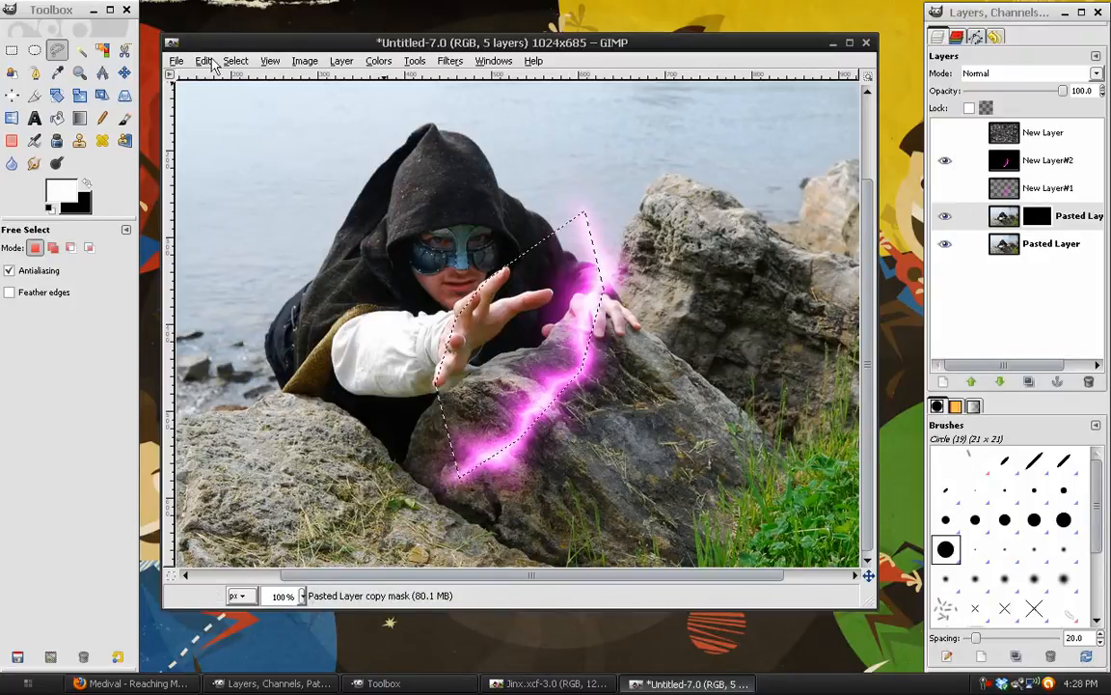
- Fill the selected area of the photo copy's mask with the white foreground colour and clear the selection
{"action": "left_click", "coordinate": [204, 60]}
{"action": "left_click", "coordinate": [241, 297]}
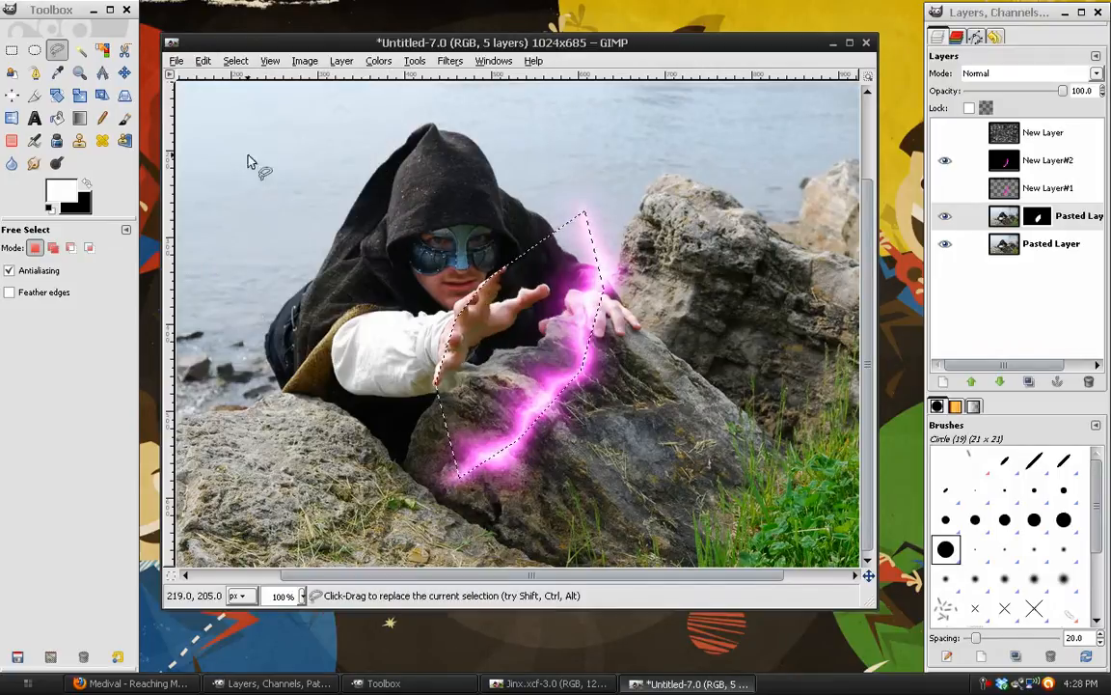
{"action": "left_click", "coordinate": [236, 61]}
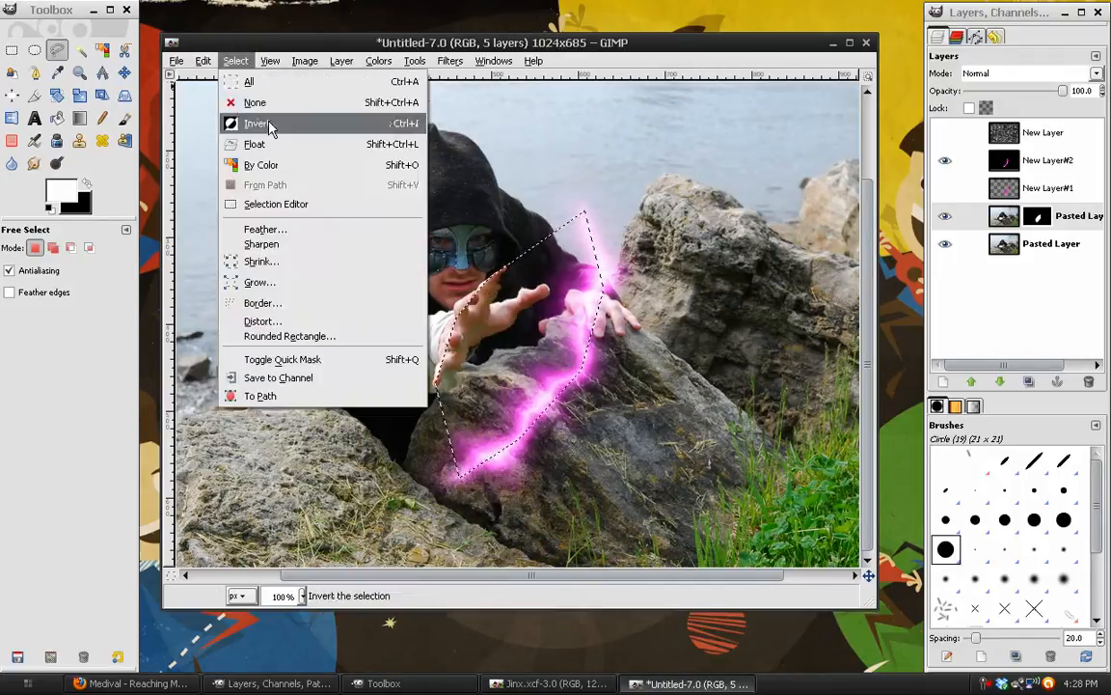
{"action": "left_click", "coordinate": [255, 103]}
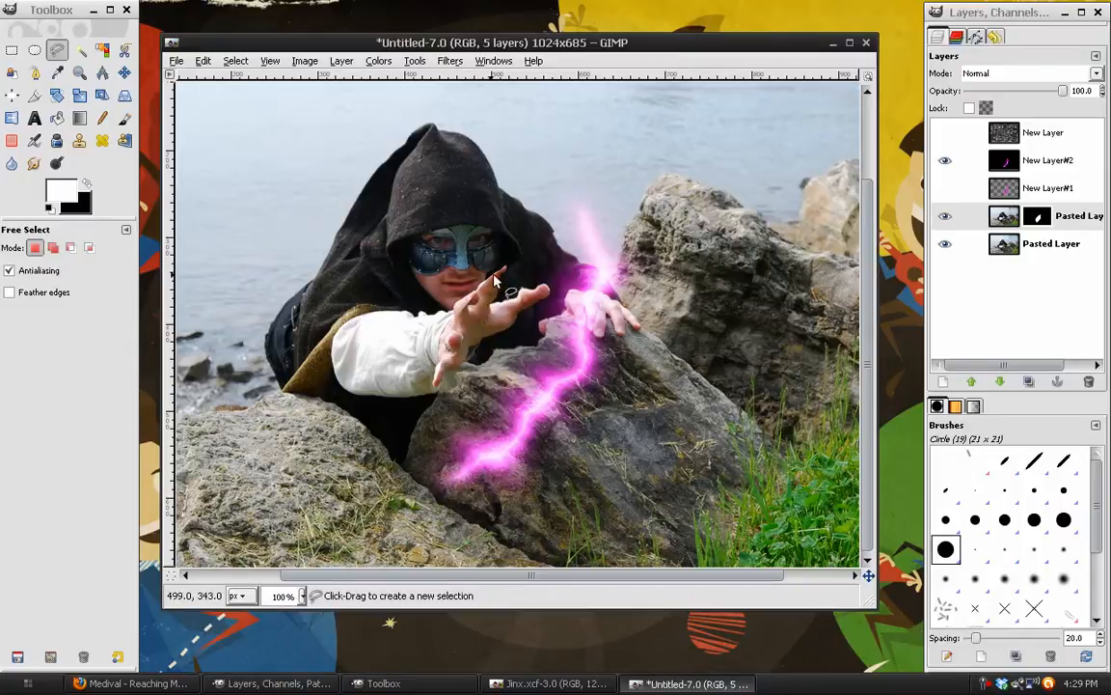
- Compare the image with and without the displaced copy, then display its layer mask and hide the lightning layer
{"action": "left_click", "coordinate": [944, 217]}
{"action": "left_click", "coordinate": [945, 217]}
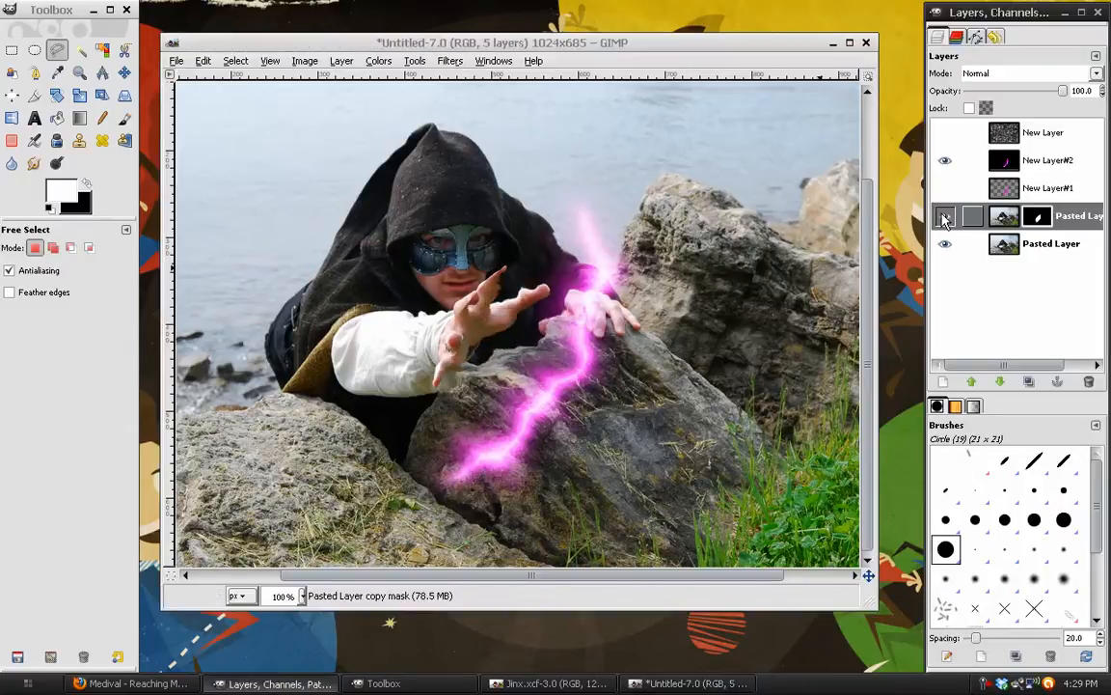
{"action": "right_click", "coordinate": [1038, 221]}
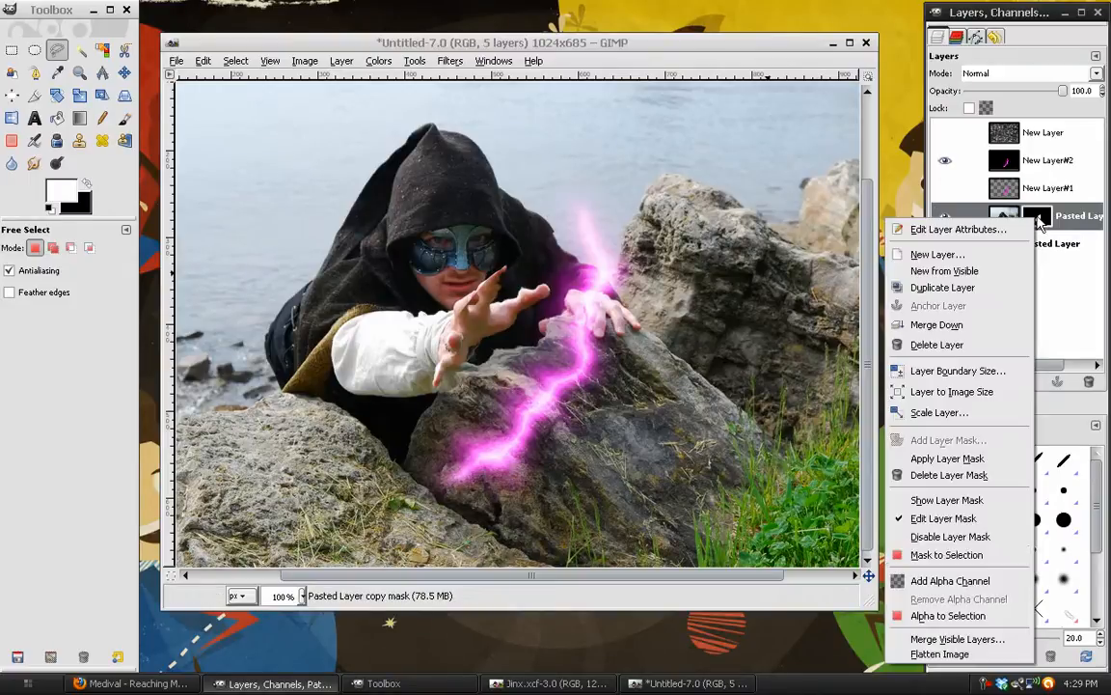
{"action": "left_click", "coordinate": [970, 501]}
{"action": "left_click", "coordinate": [945, 160]}
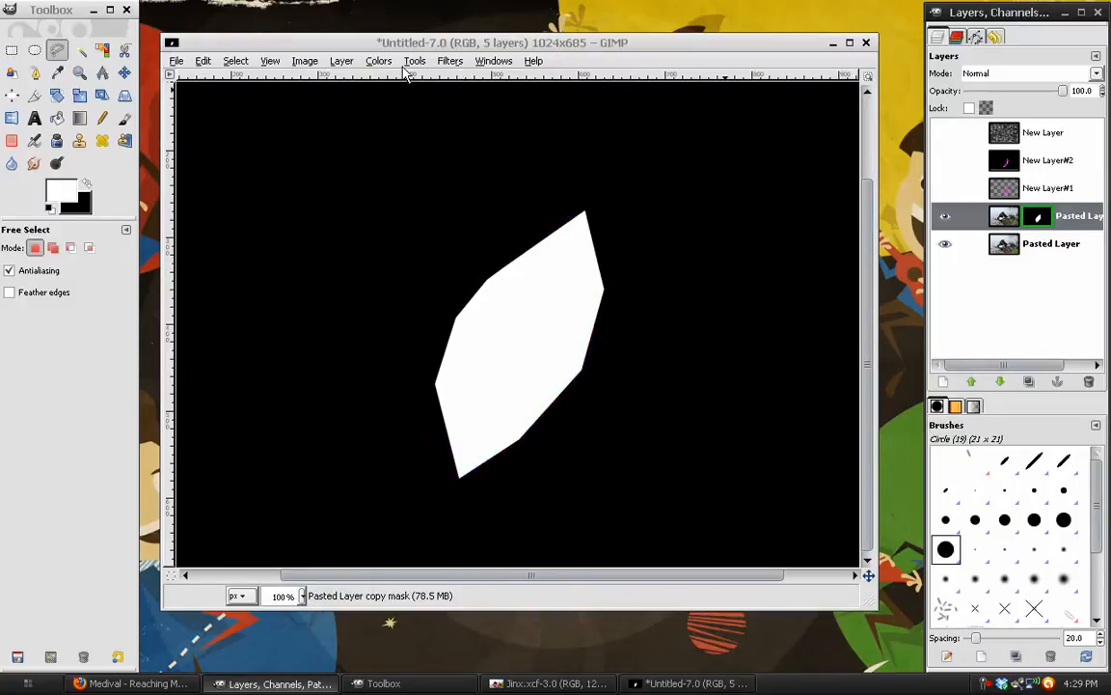
- Open Gaussian Blur for the photo copy's mask and lower both blur radii to 12 px, inspecting the softened edge in the preview
{"action": "left_click", "coordinate": [449, 61]}
{"action": "mouse_move", "coordinate": [629, 157]}
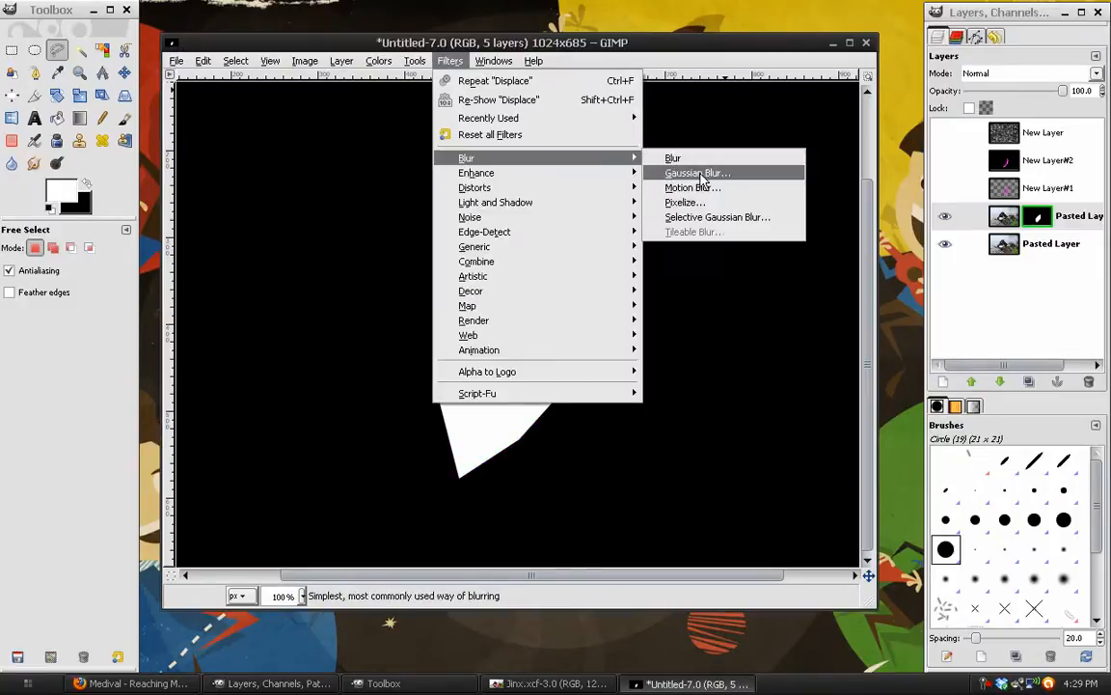
{"action": "left_click", "coordinate": [363, 247]}
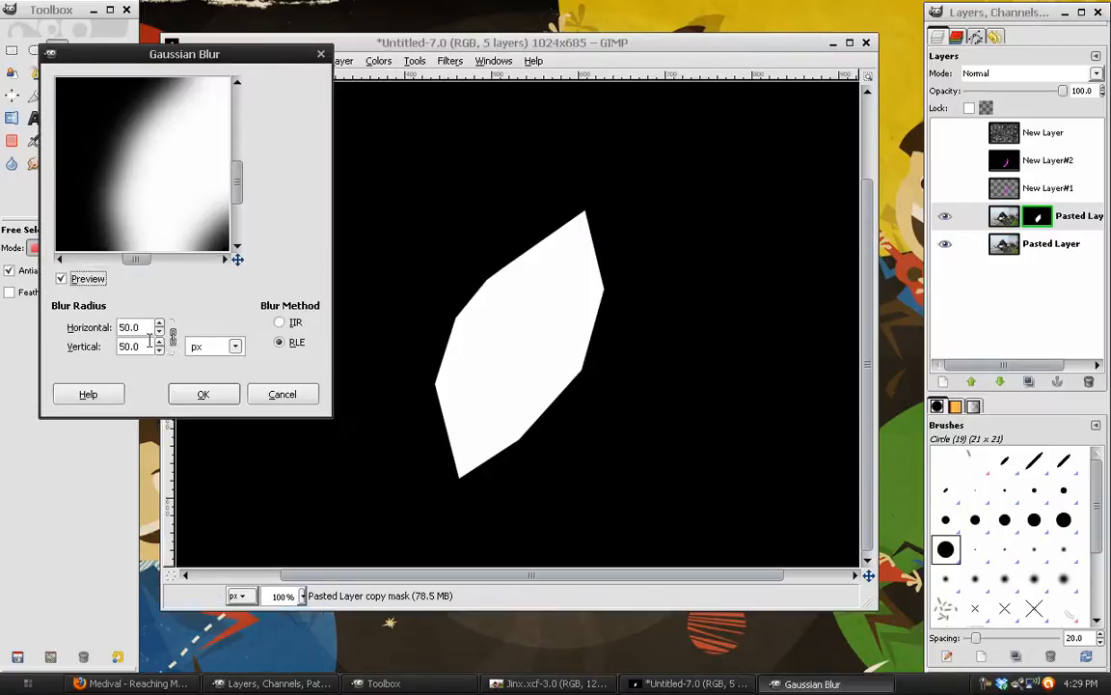
{"action": "left_click", "coordinate": [161, 332]}
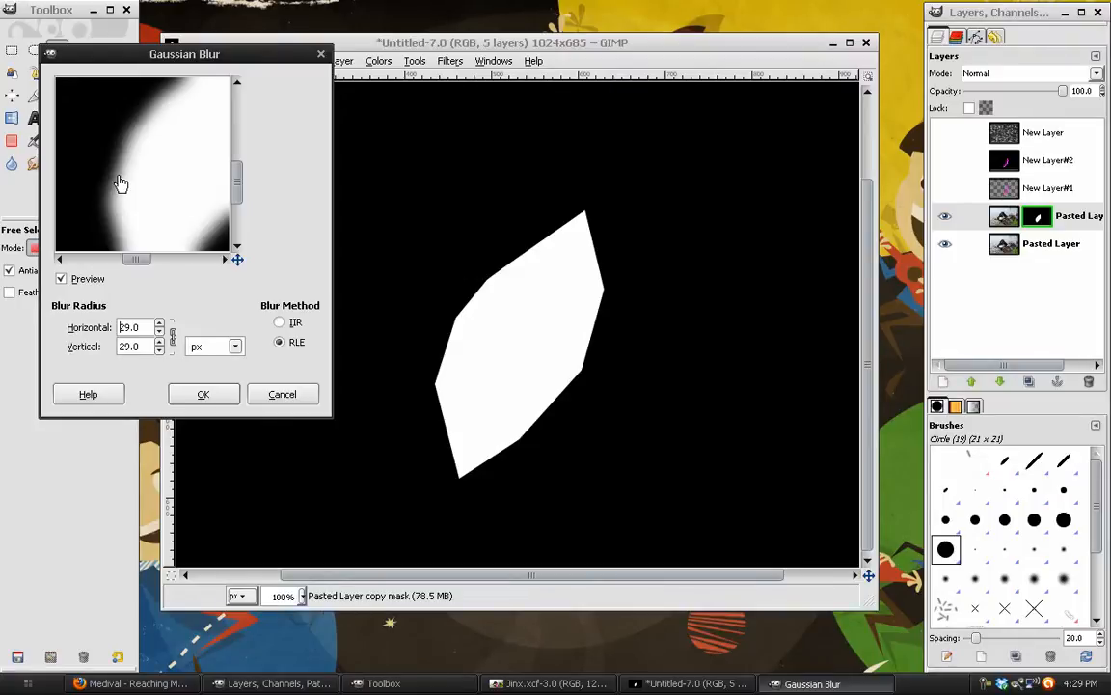
{"action": "left_click", "coordinate": [159, 331]}
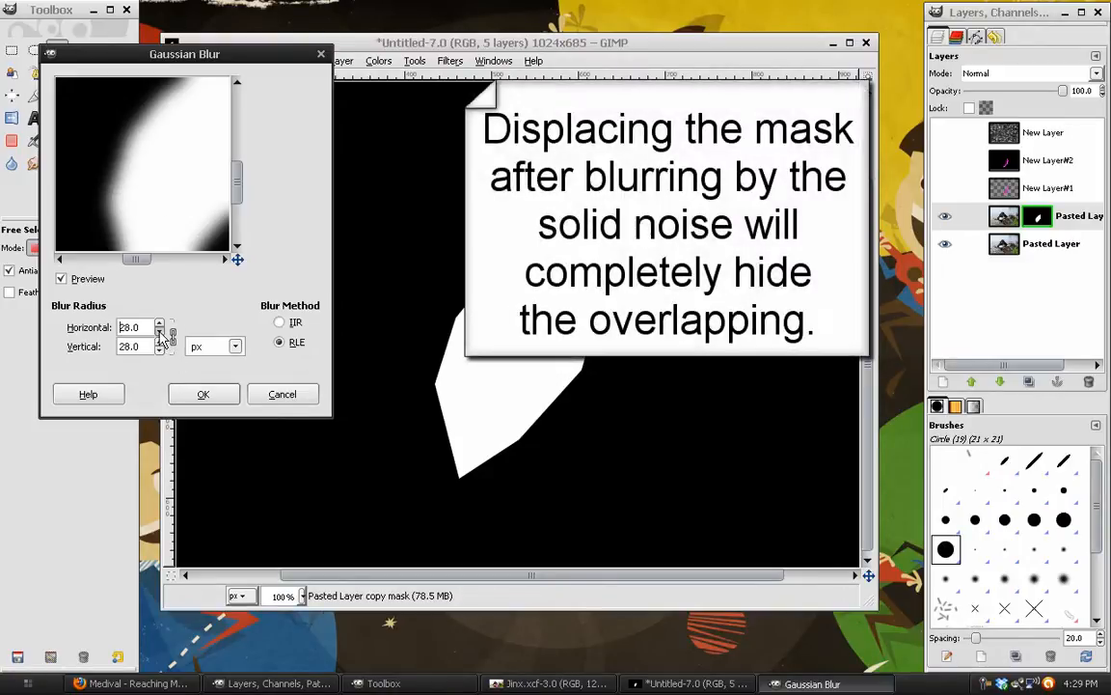
{"action": "left_click", "coordinate": [159, 332]}
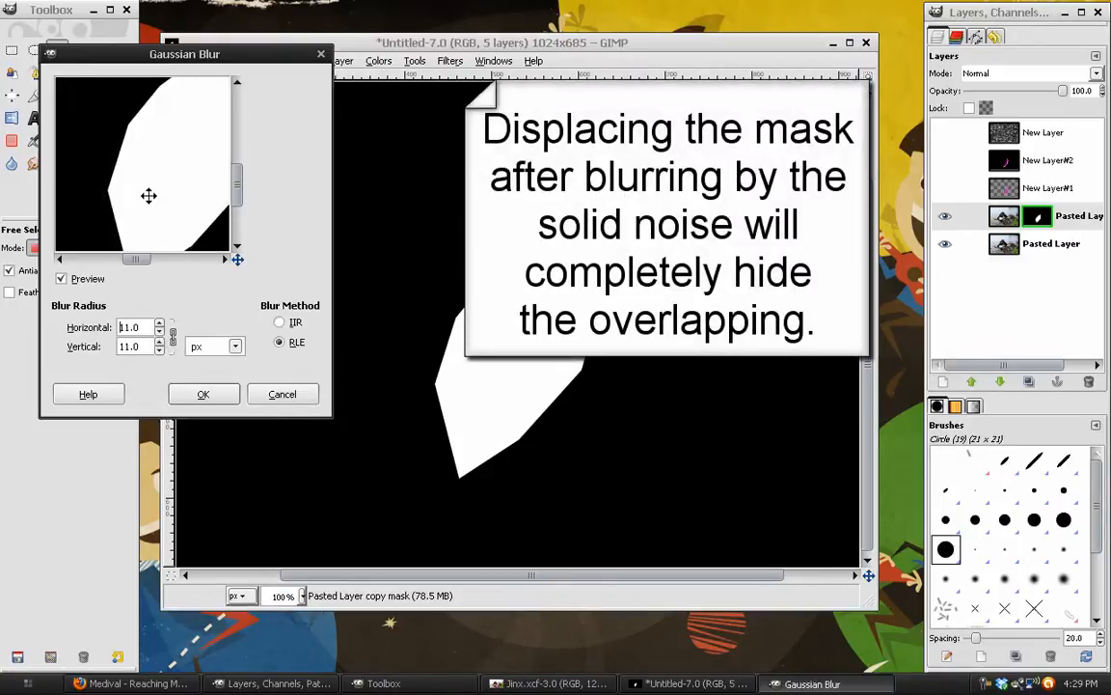
{"action": "left_click", "coordinate": [159, 332]}
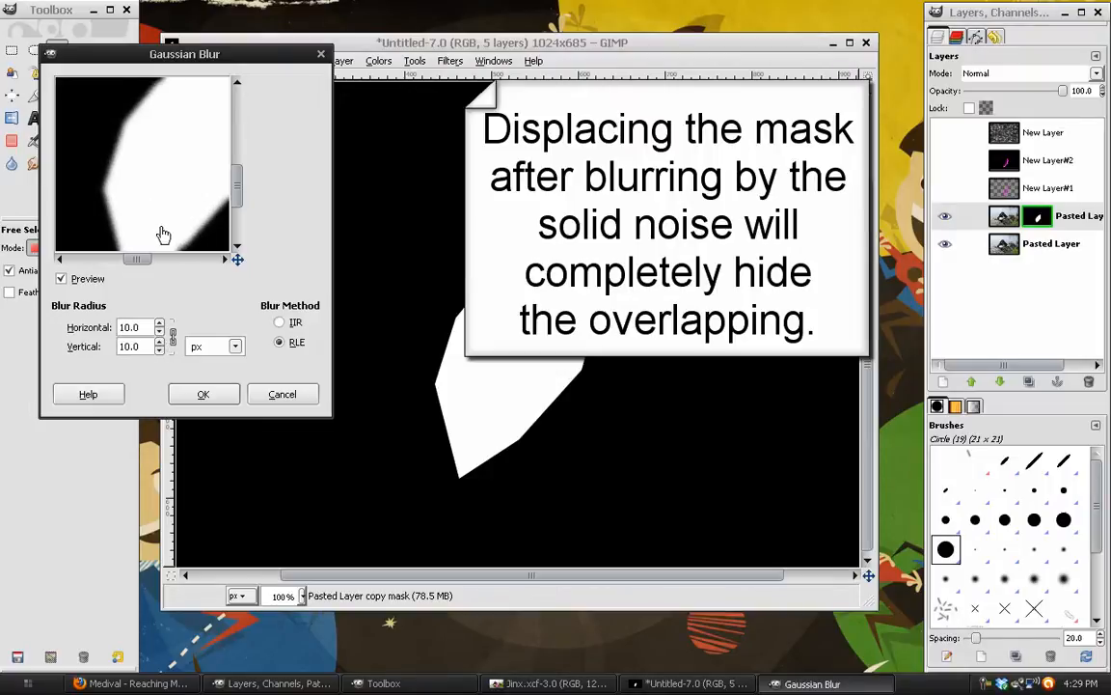
{"action": "left_click", "coordinate": [160, 325]}
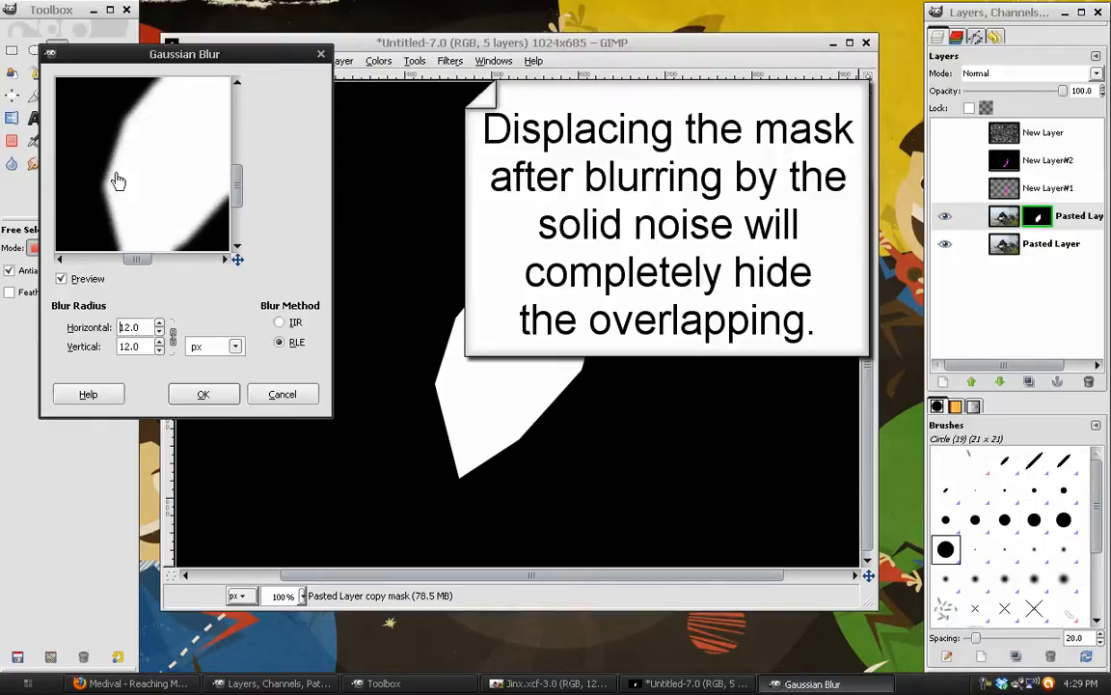
{"action": "left_click_drag", "start_coordinate": [120, 166], "coordinate": [119, 214]}
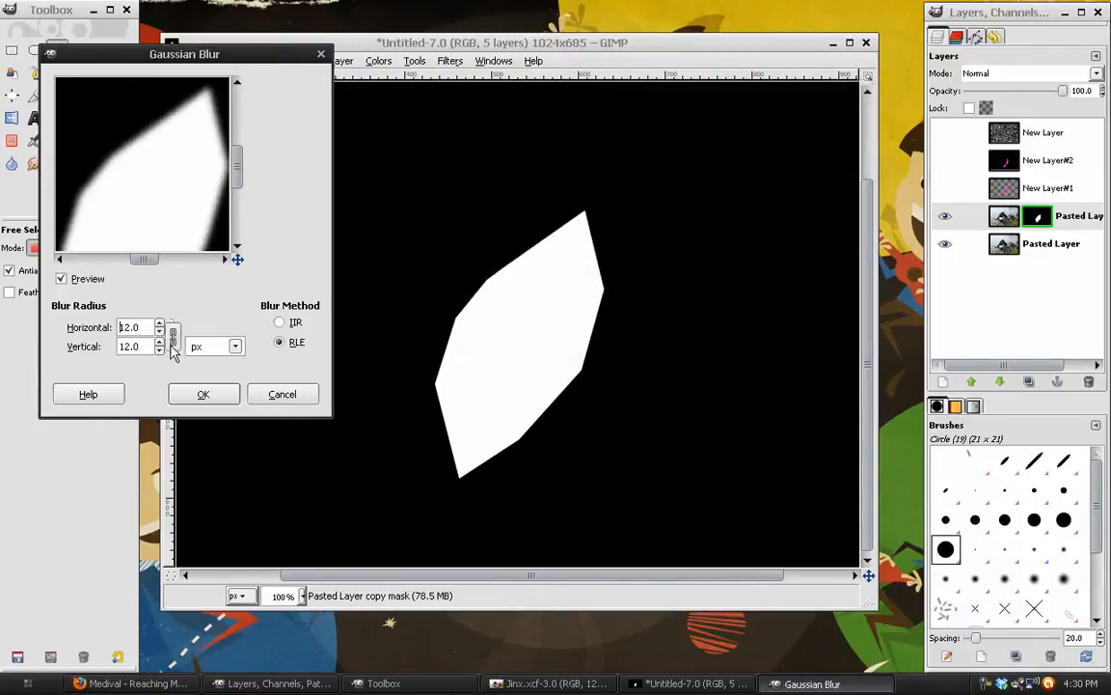
- Apply the Gaussian Blur to the mask with 11 px horizontal and vertical radii, and switch off the mask display to return to the image
{"action": "middle_click", "coordinate": [160, 325]}
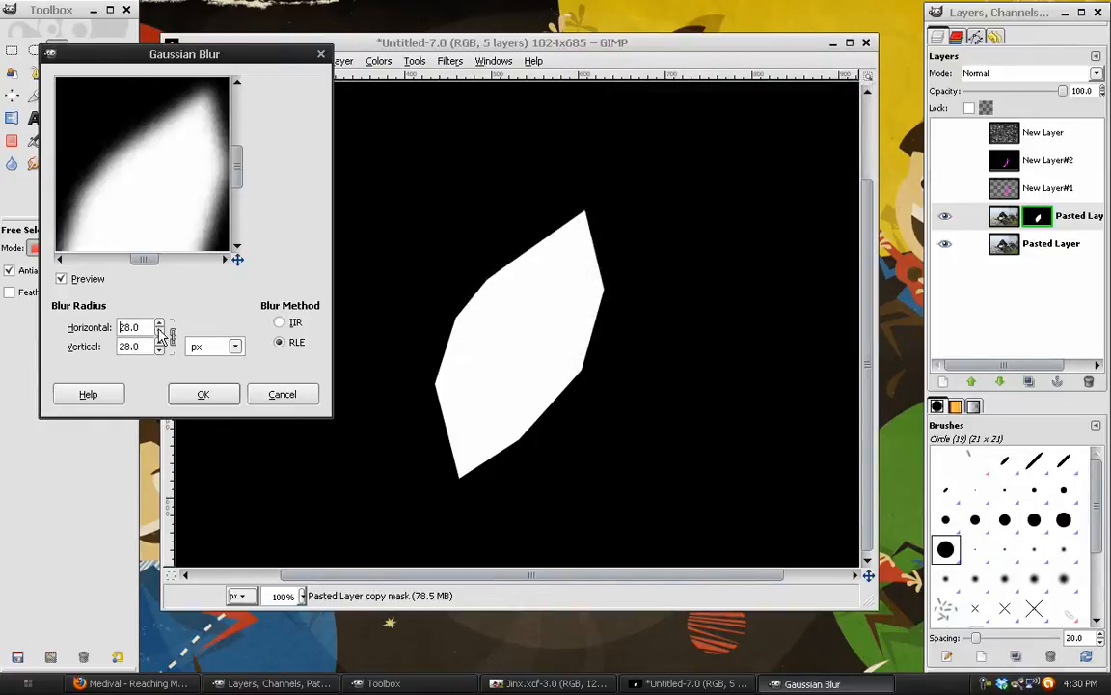
{"action": "double_click", "coordinate": [160, 332]}
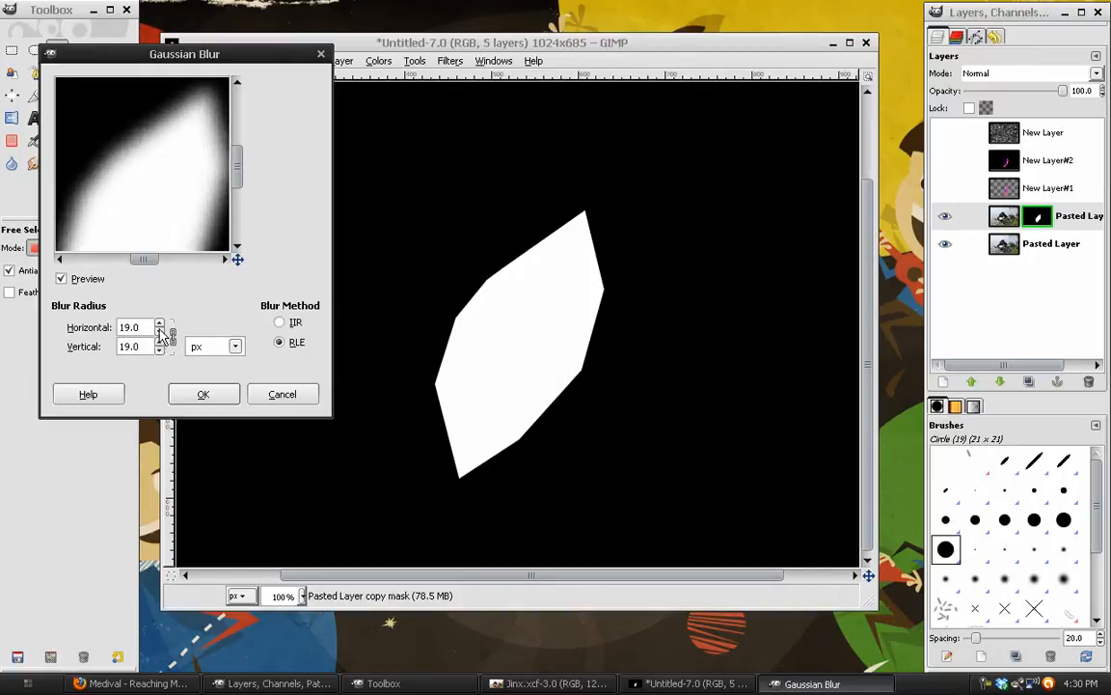
{"action": "mouse_move", "coordinate": [133, 193]}
{"action": "left_mouse_down"}
{"action": "mouse_move", "coordinate": [166, 208]}
{"action": "mouse_move", "coordinate": [154, 226]}
{"action": "mouse_move", "coordinate": [195, 177]}
{"action": "mouse_move", "coordinate": [159, 206]}
{"action": "mouse_move", "coordinate": [176, 194]}
{"action": "mouse_move", "coordinate": [143, 186]}
{"action": "mouse_move", "coordinate": [154, 196]}
{"action": "left_mouse_up"}
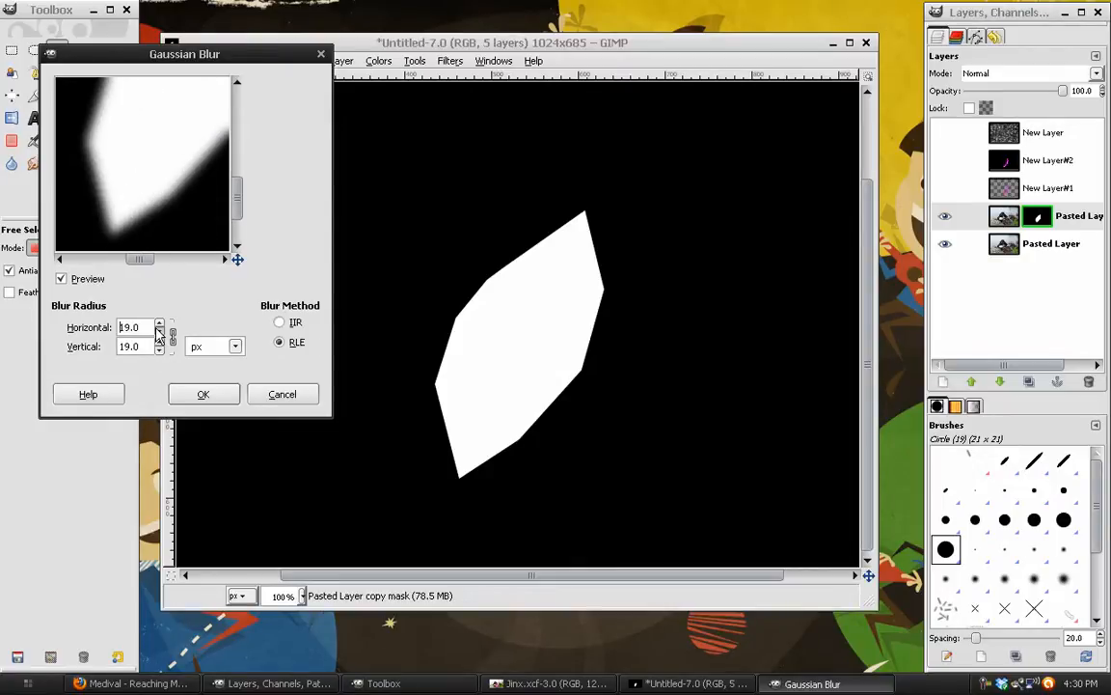
{"action": "scroll", "coordinate": [159, 333], "scroll_direction": "down", "scroll_amount": 10}
{"action": "scroll", "coordinate": [160, 328], "scroll_direction": "up", "scroll_amount": 5}
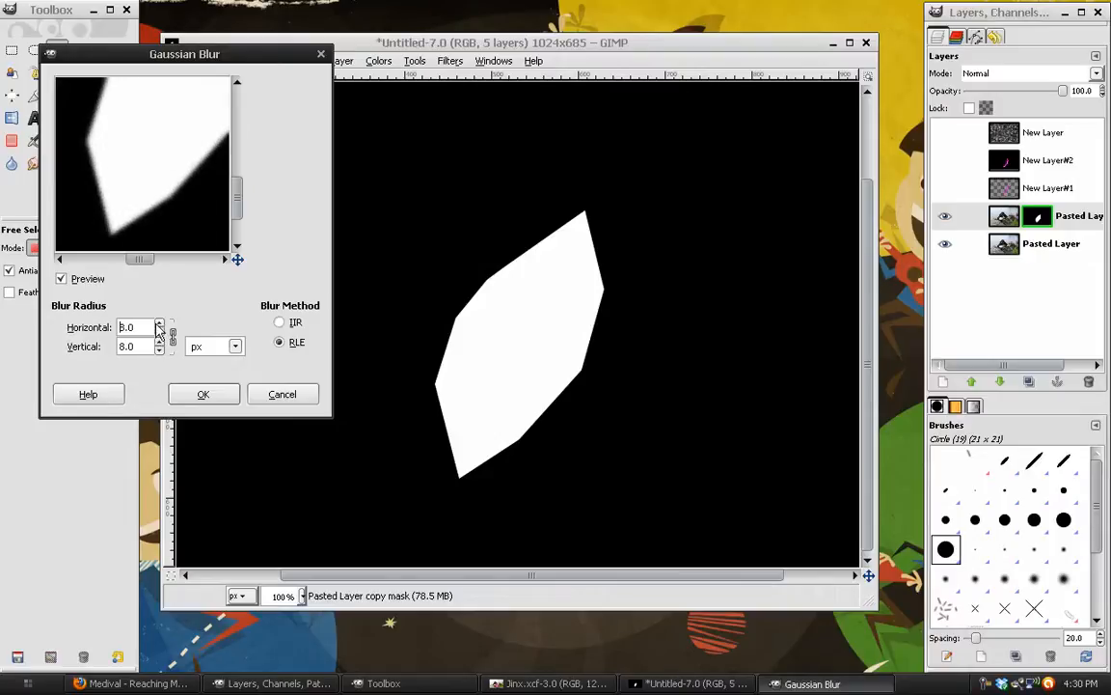
{"action": "left_click_drag", "start_coordinate": [149, 218], "coordinate": [154, 229]}
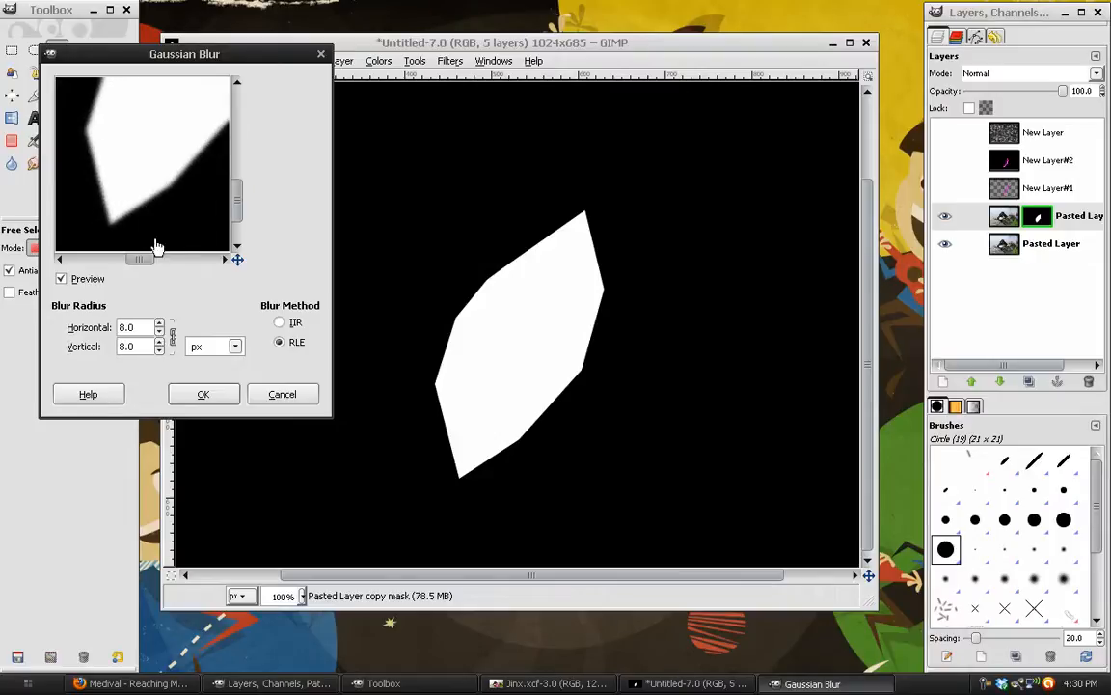
{"action": "scroll", "coordinate": [160, 329], "scroll_direction": "up", "scroll_amount": 1}
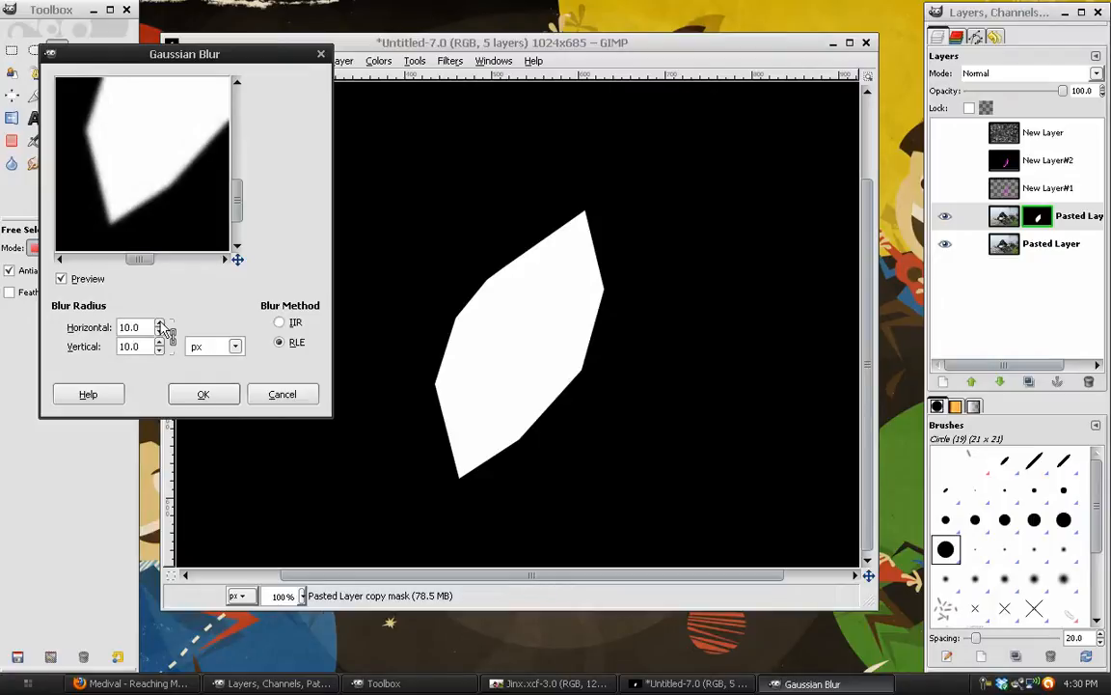
{"action": "left_click_drag", "start_coordinate": [183, 226], "coordinate": [176, 218]}
{"action": "left_click", "coordinate": [212, 393]}
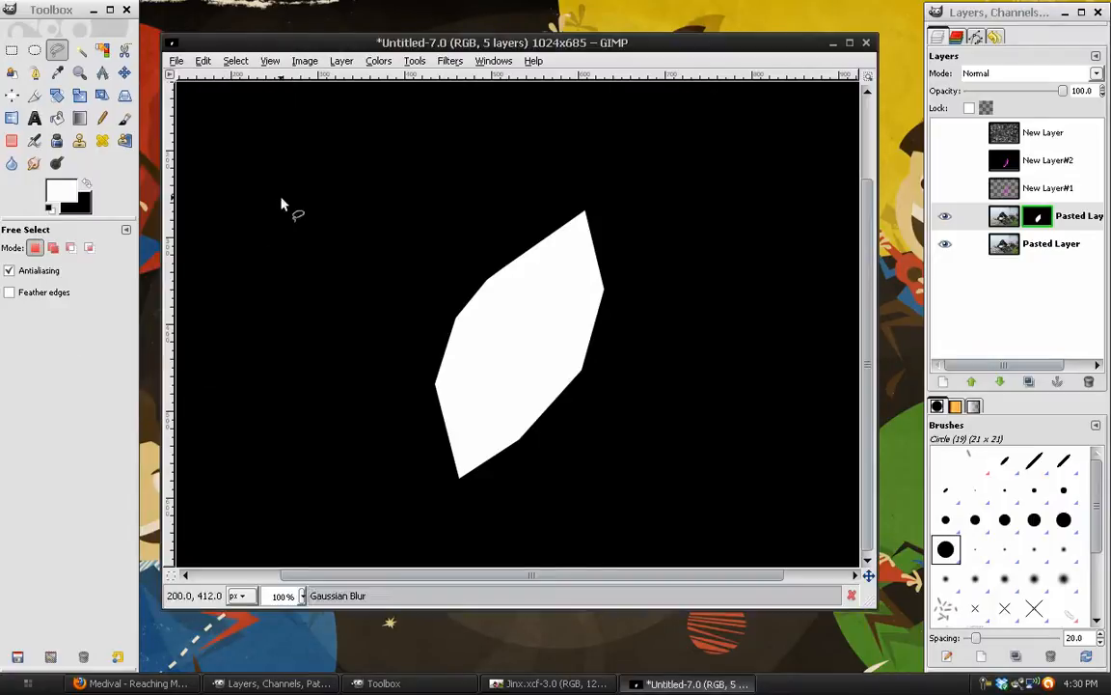
{"action": "right_click", "coordinate": [1040, 223]}
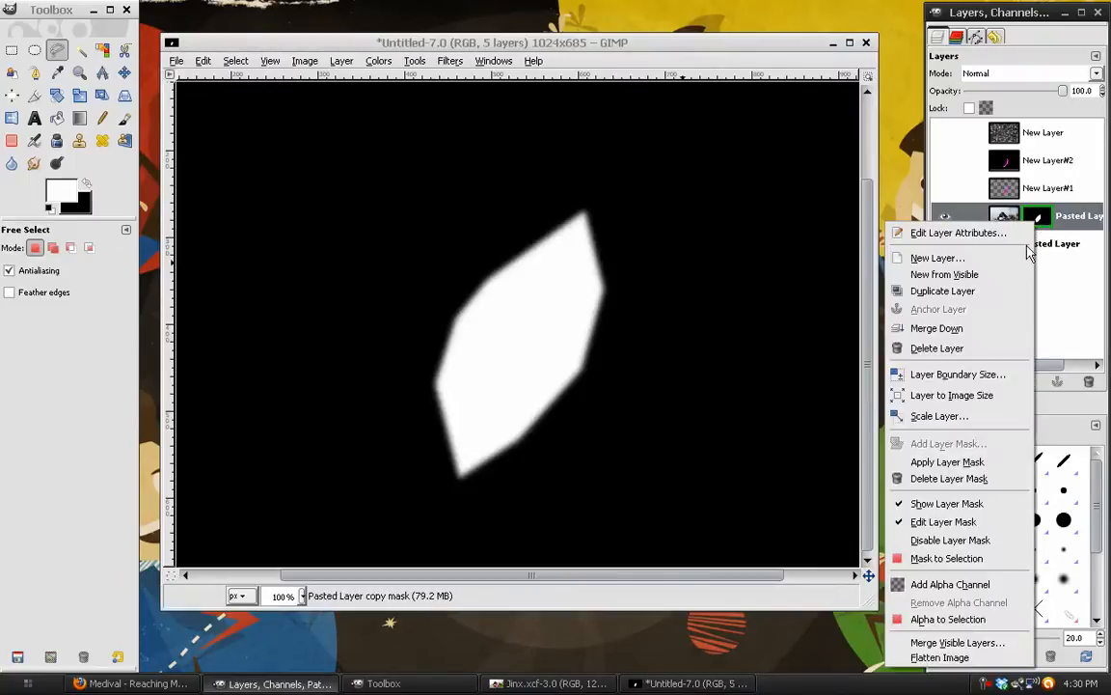
{"action": "left_click", "coordinate": [932, 504]}
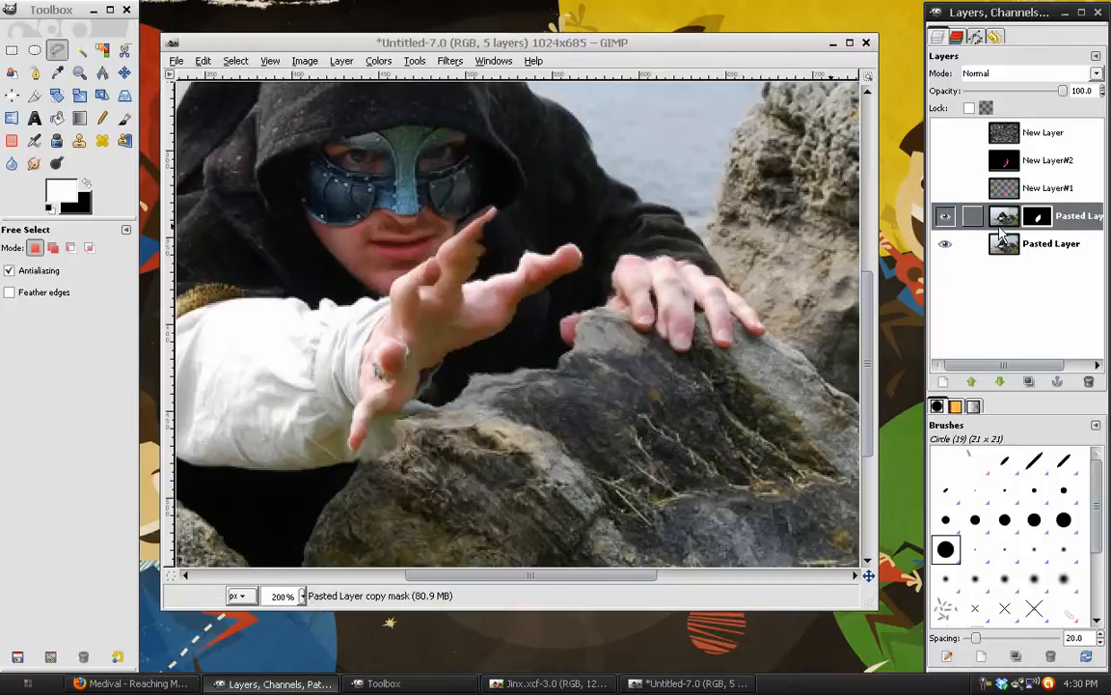
- Try a second Gaussian Blur with a slightly larger radius on the photo copy's mask and undo it
{"action": "left_click", "coordinate": [450, 62]}
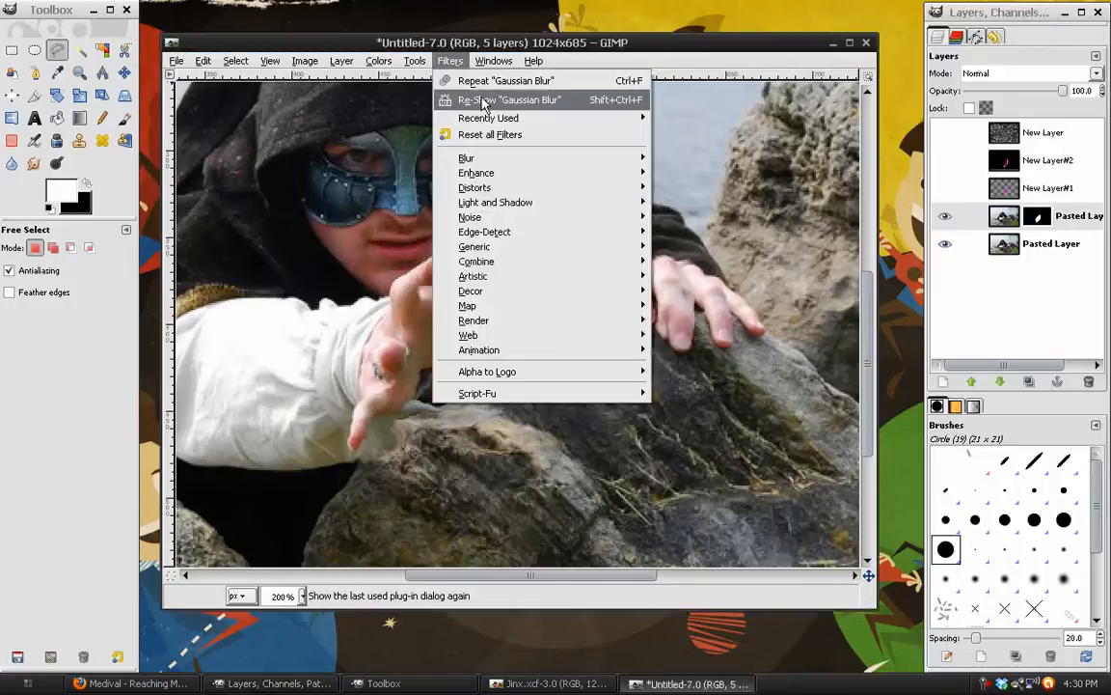
{"action": "left_click", "coordinate": [191, 185]}
{"action": "key", "text": "ctrl+shift+f"}
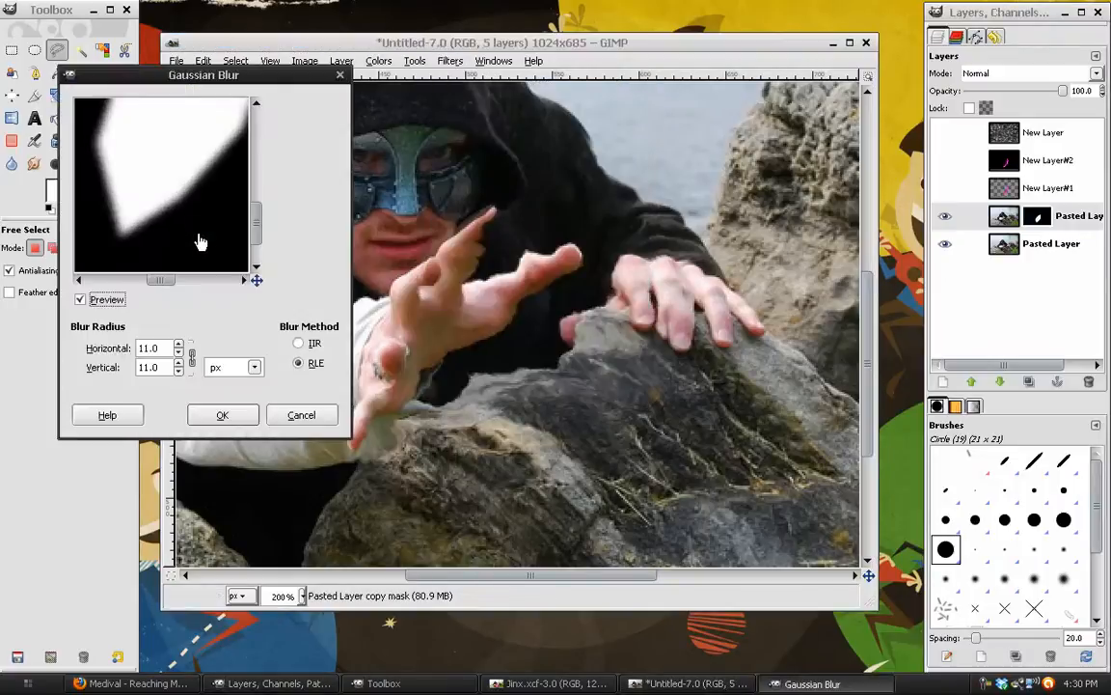
{"action": "left_click", "coordinate": [177, 344]}
{"action": "left_click", "coordinate": [178, 343]}
{"action": "left_click", "coordinate": [178, 343]}
{"action": "left_click", "coordinate": [222, 415]}
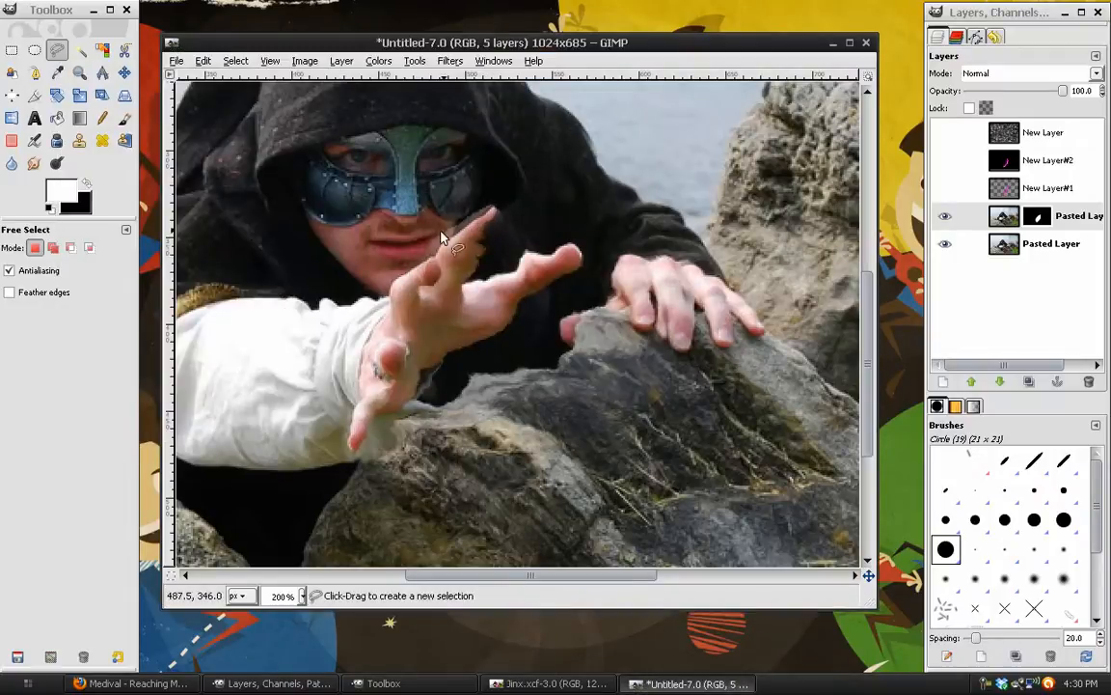
{"action": "left_click", "coordinate": [203, 61]}
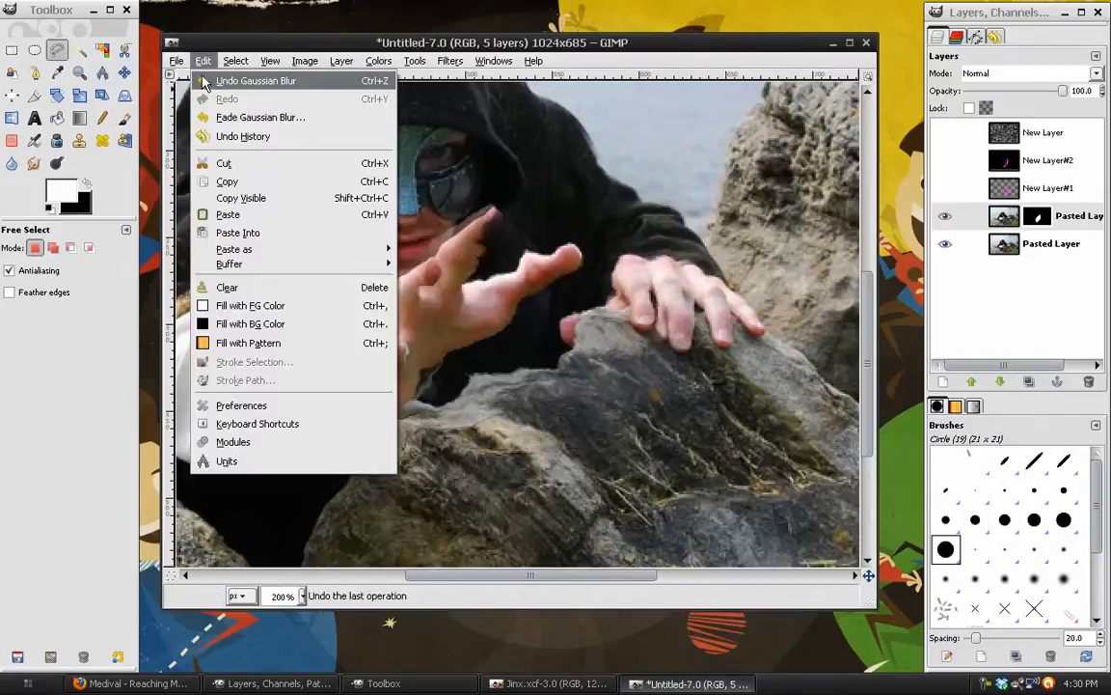
{"action": "left_click", "coordinate": [212, 87]}
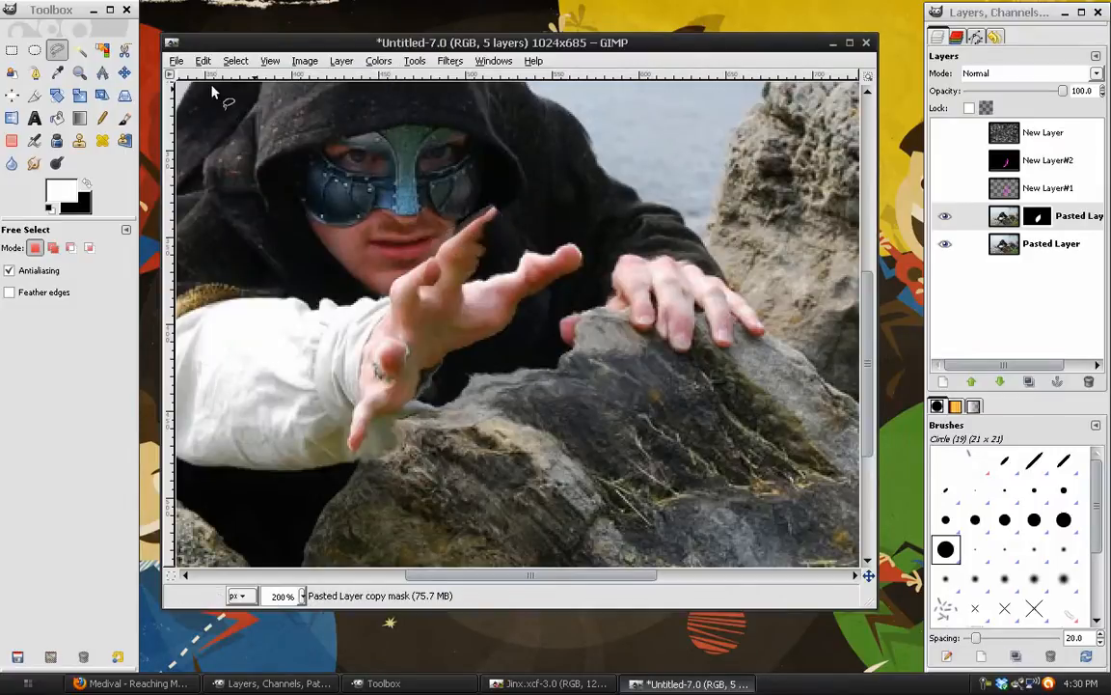
- Show the pink glow and lightning layers to review the whole effect over the photo, and hide both again
{"action": "left_click", "coordinate": [1042, 221]}
{"action": "left_click", "coordinate": [945, 188]}
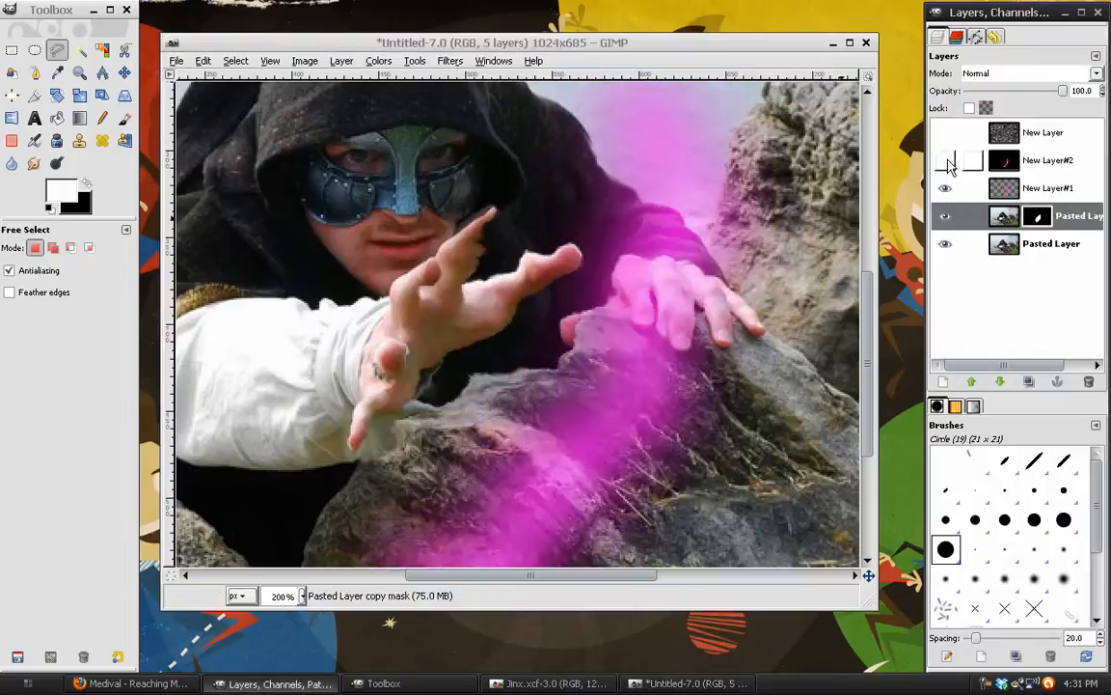
{"action": "left_click", "coordinate": [947, 162]}
{"action": "left_click_drag", "start_coordinate": [562, 307], "coordinate": [522, 214]}
{"action": "scroll", "coordinate": [281, 597], "scroll_direction": "down", "scroll_amount": 1}
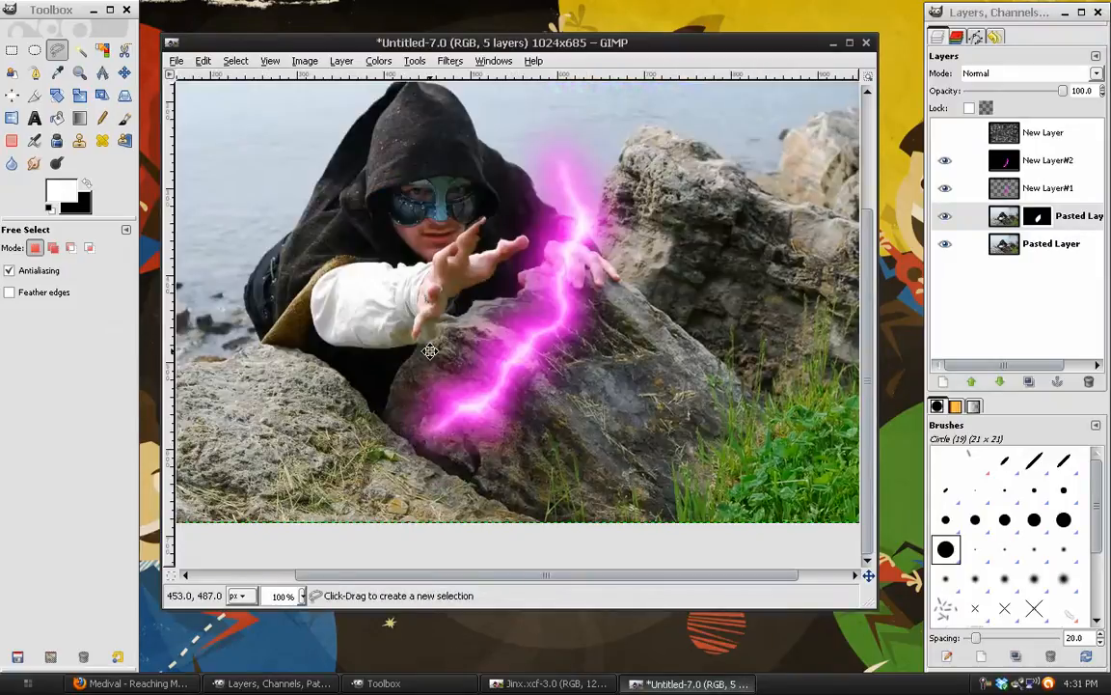
{"action": "left_click_drag", "start_coordinate": [431, 352], "coordinate": [409, 394]}
{"action": "left_click_drag", "start_coordinate": [440, 329], "coordinate": [413, 303]}
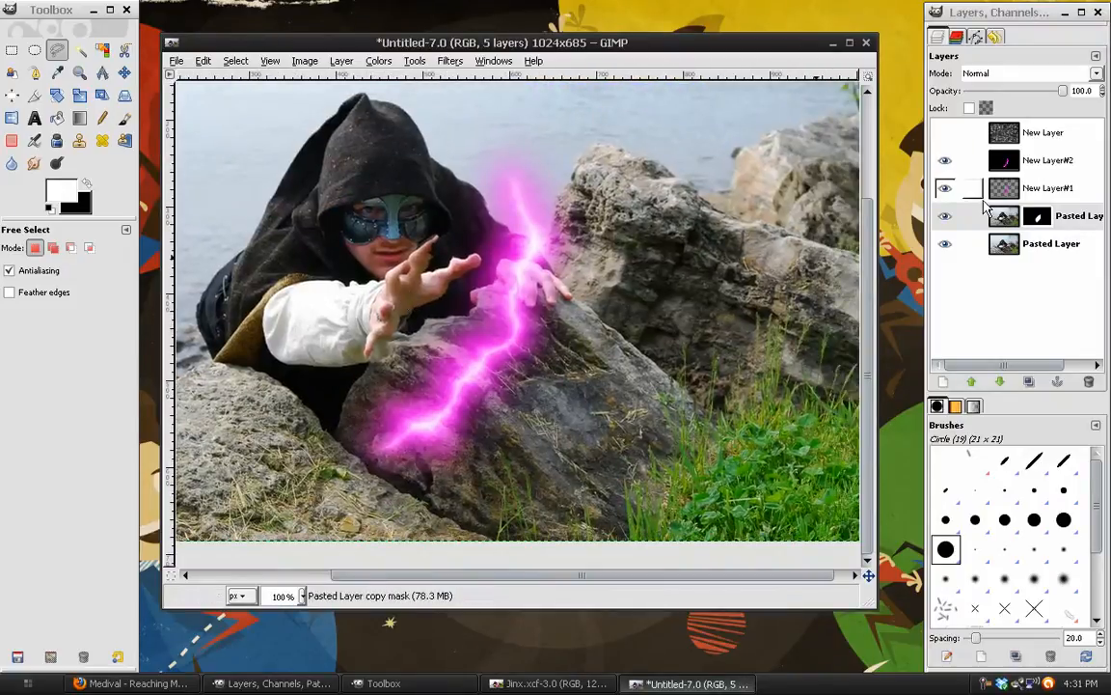
{"action": "left_click", "coordinate": [945, 161]}
{"action": "left_click", "coordinate": [946, 188]}
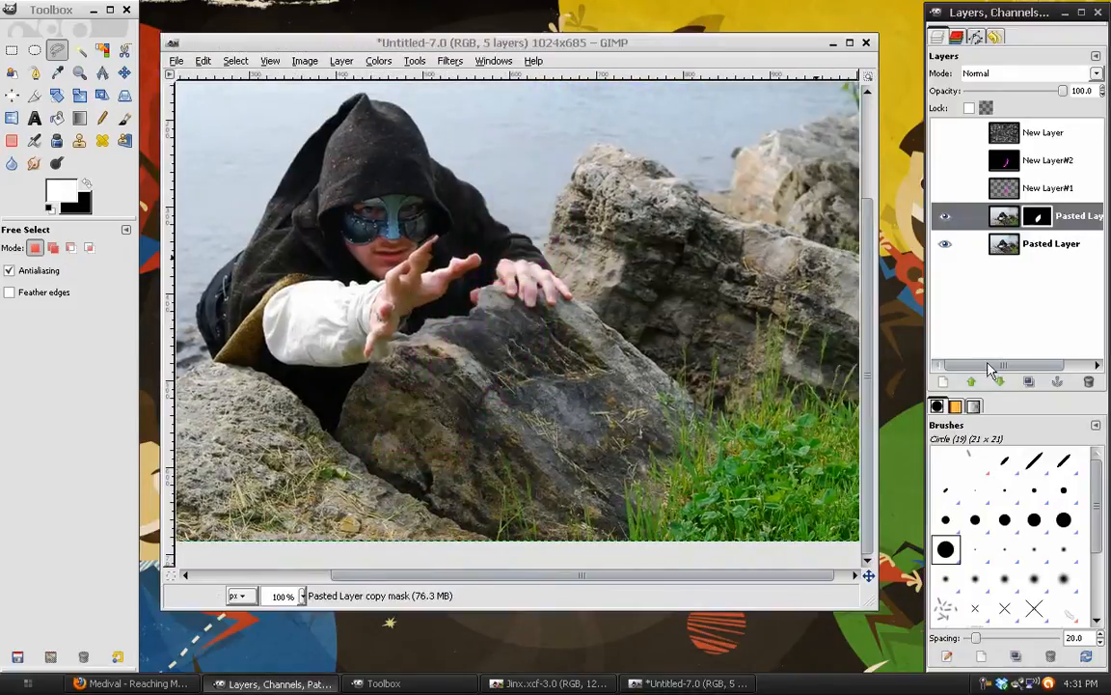
- Add a new black layer above the photo copy and set the foreground colour to magenta ff00f0
{"action": "left_click", "coordinate": [942, 382]}
{"action": "left_click", "coordinate": [206, 344]}
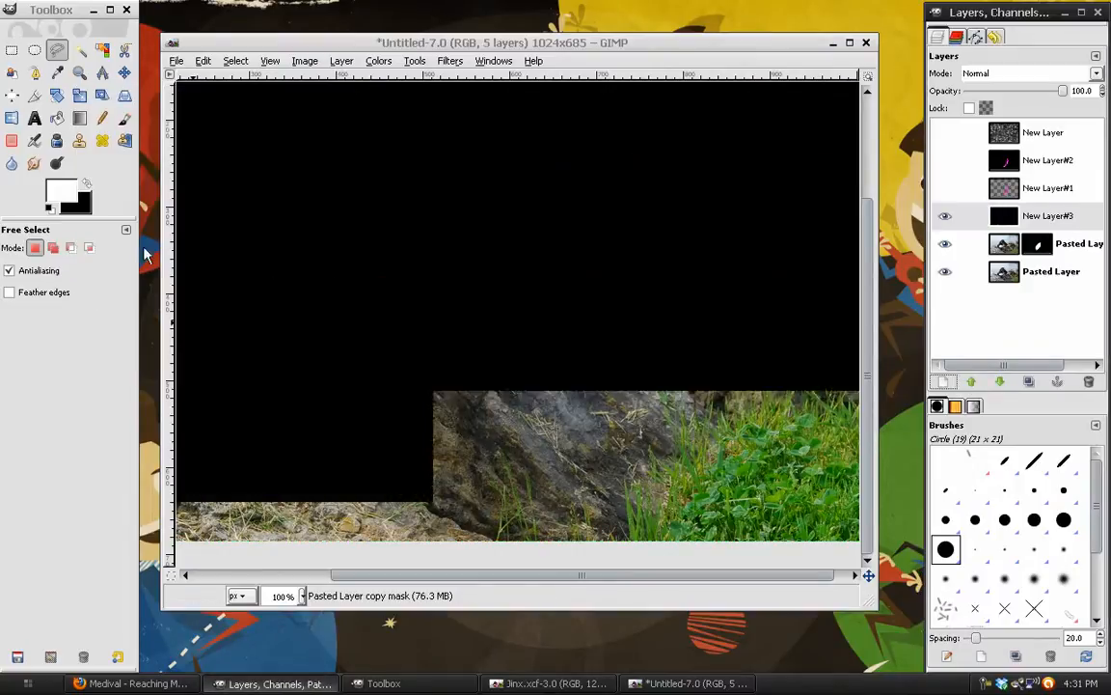
{"action": "left_click", "coordinate": [71, 188]}
{"action": "left_click", "coordinate": [226, 196]}
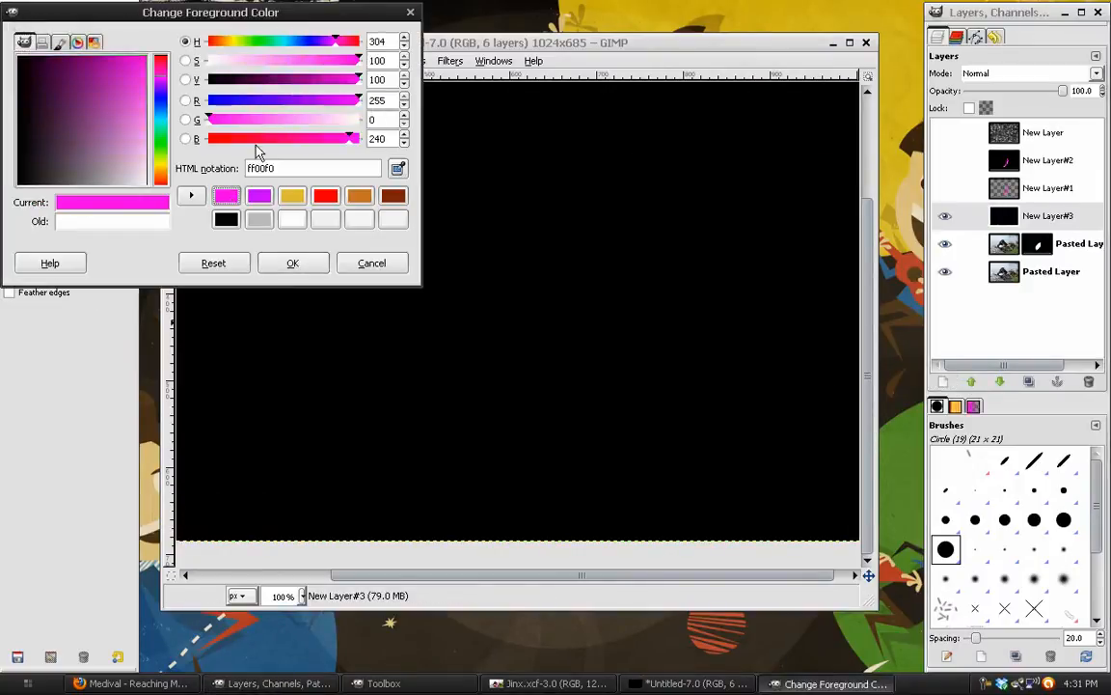
{"action": "left_click", "coordinate": [293, 262]}
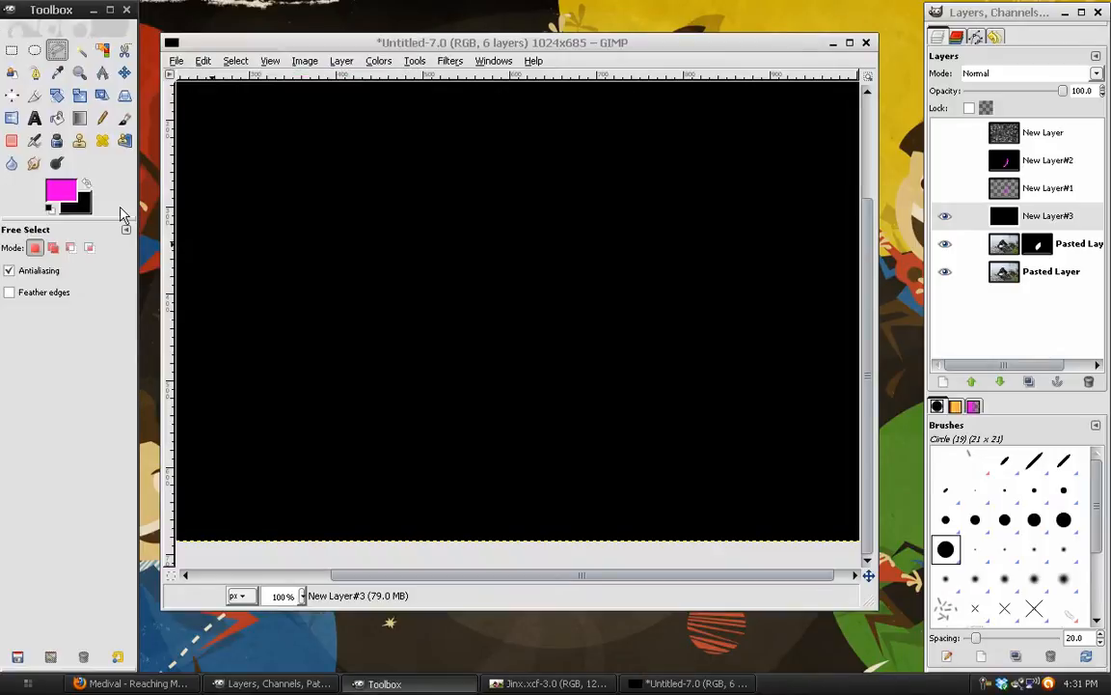
- Set the new black layer to Screen mode and the Paintbrush to Circle (19) at scale 6.66, with the pink glow layer visible
{"action": "left_click", "coordinate": [124, 118]}
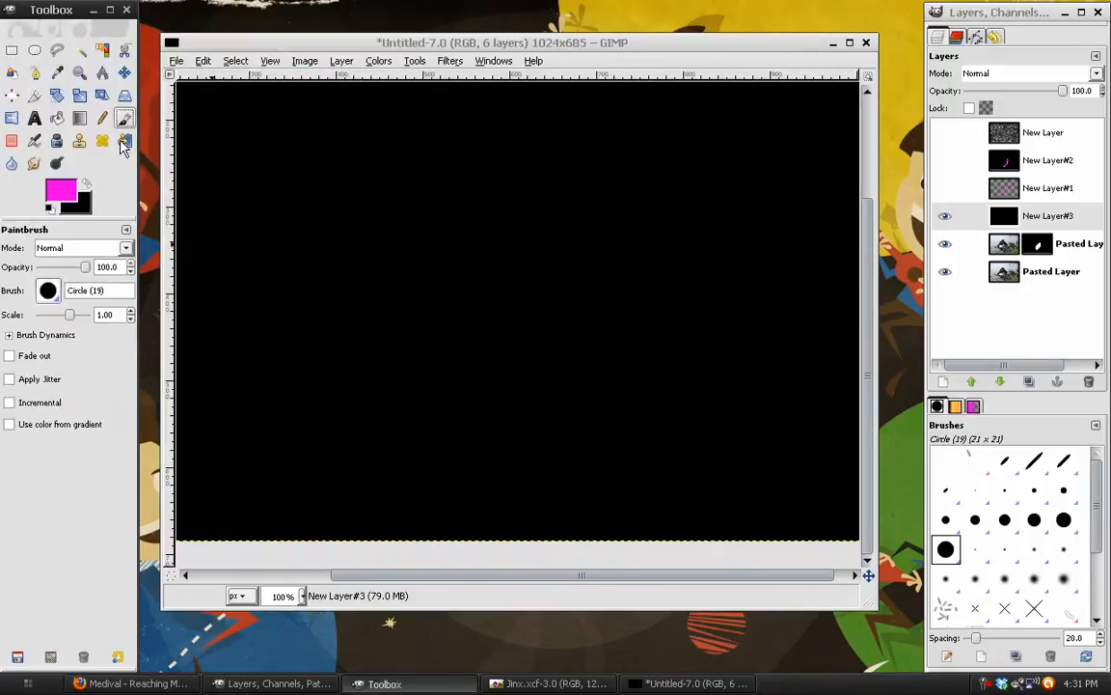
{"action": "left_click", "coordinate": [49, 291]}
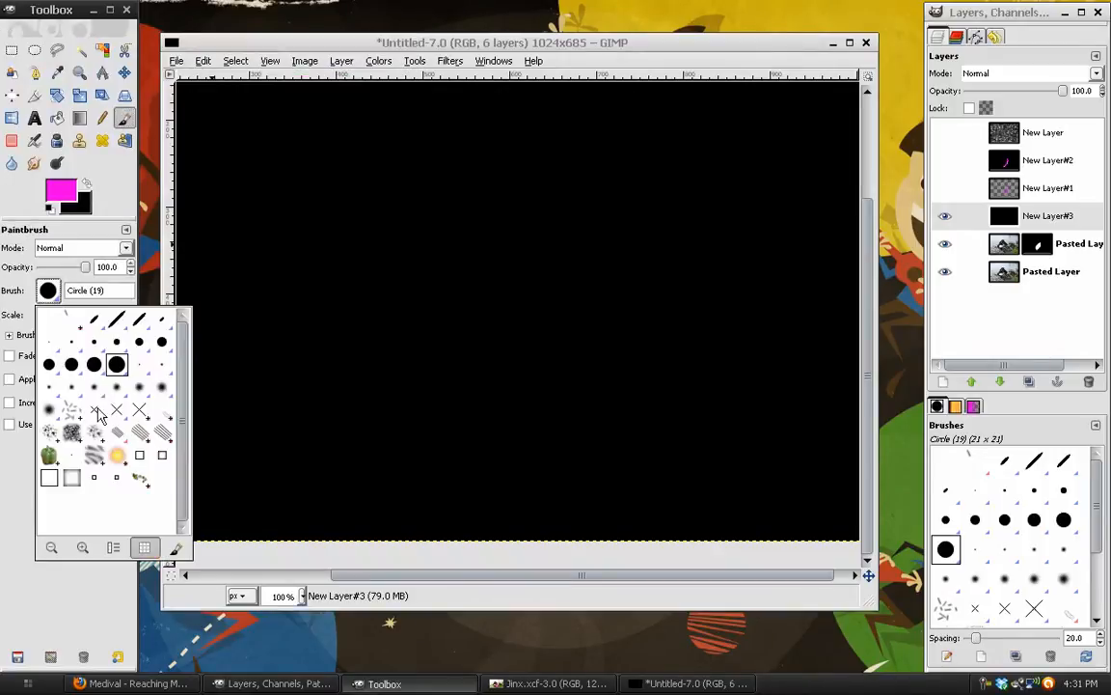
{"action": "left_click", "coordinate": [67, 280]}
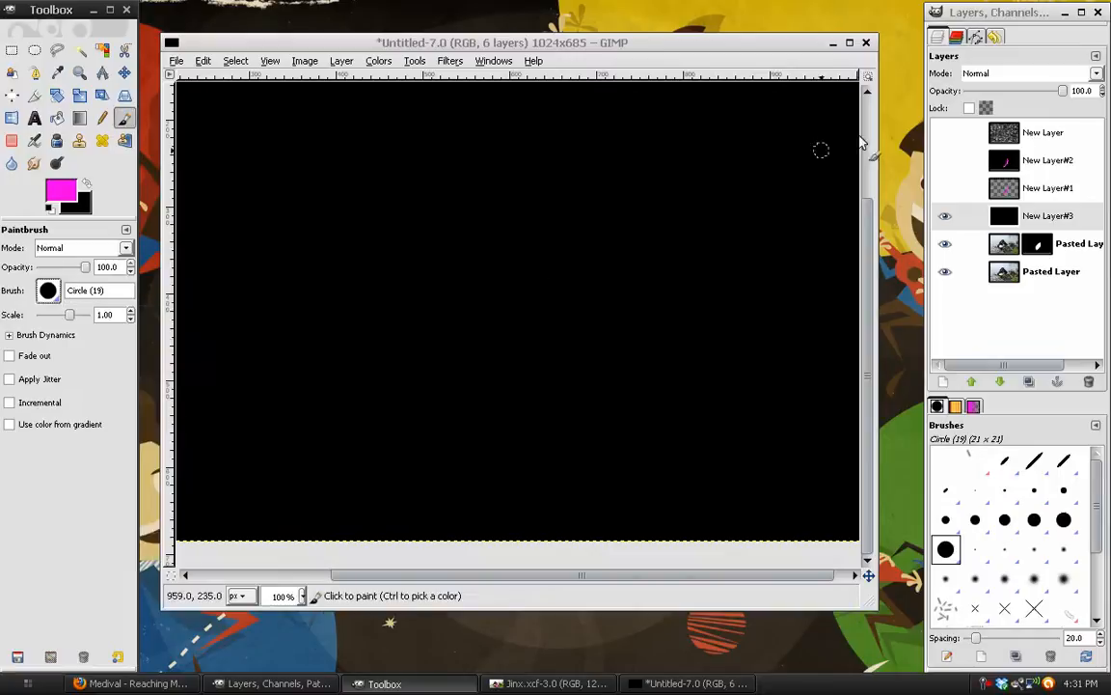
{"action": "left_click", "coordinate": [1012, 74]}
{"action": "left_click", "coordinate": [994, 169]}
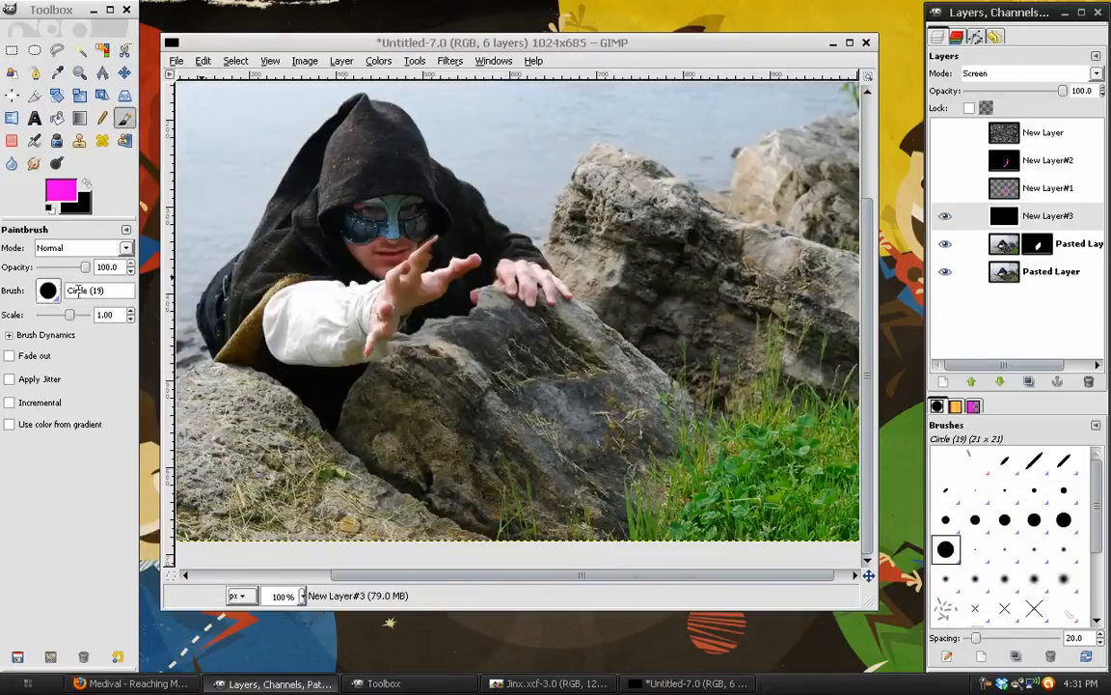
{"action": "left_click_drag", "start_coordinate": [72, 318], "coordinate": [83, 314]}
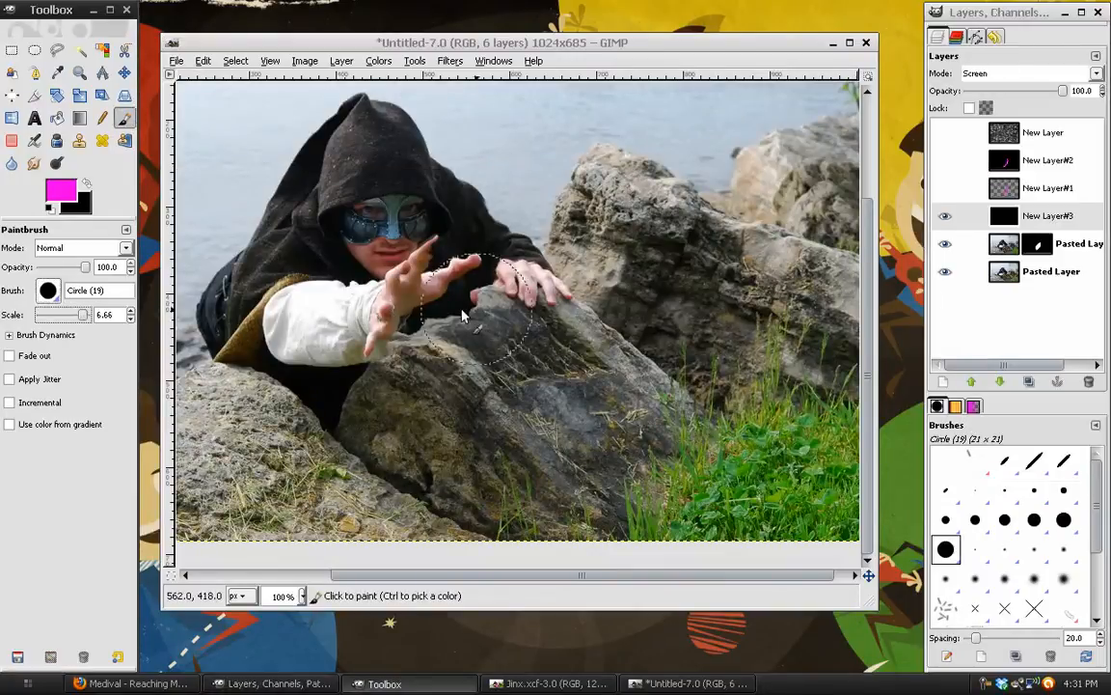
{"action": "left_click", "coordinate": [946, 215]}
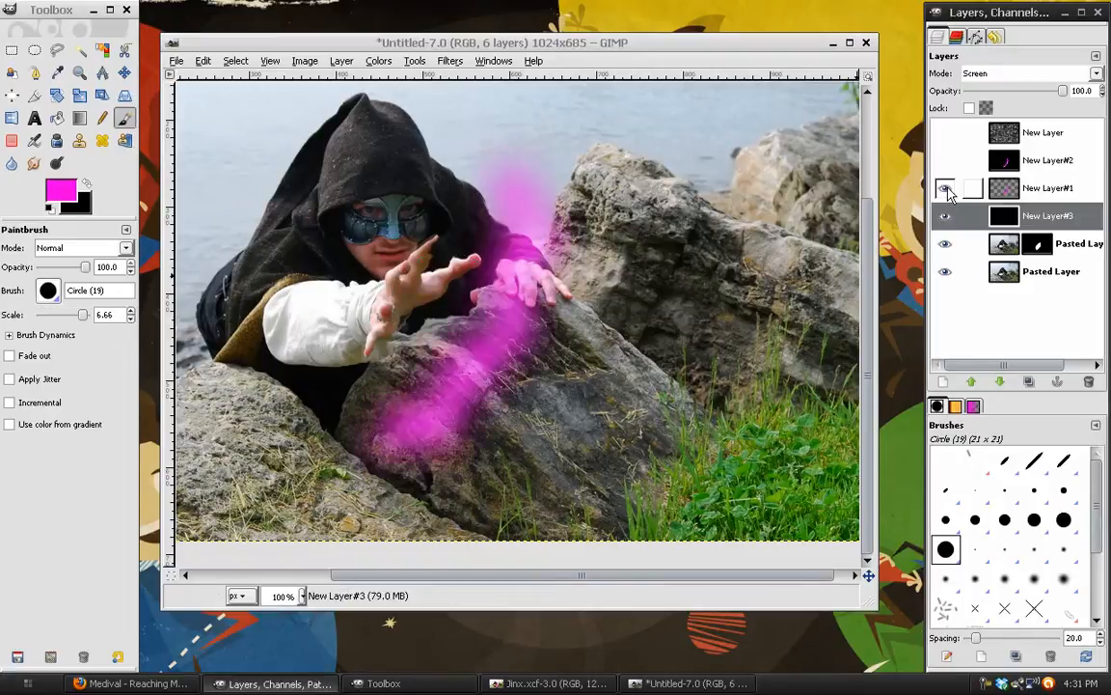
- Paint a single magenta dab between the hooded man's hands on the new black layer and hide the pink glow layer
{"action": "left_click", "coordinate": [945, 188]}
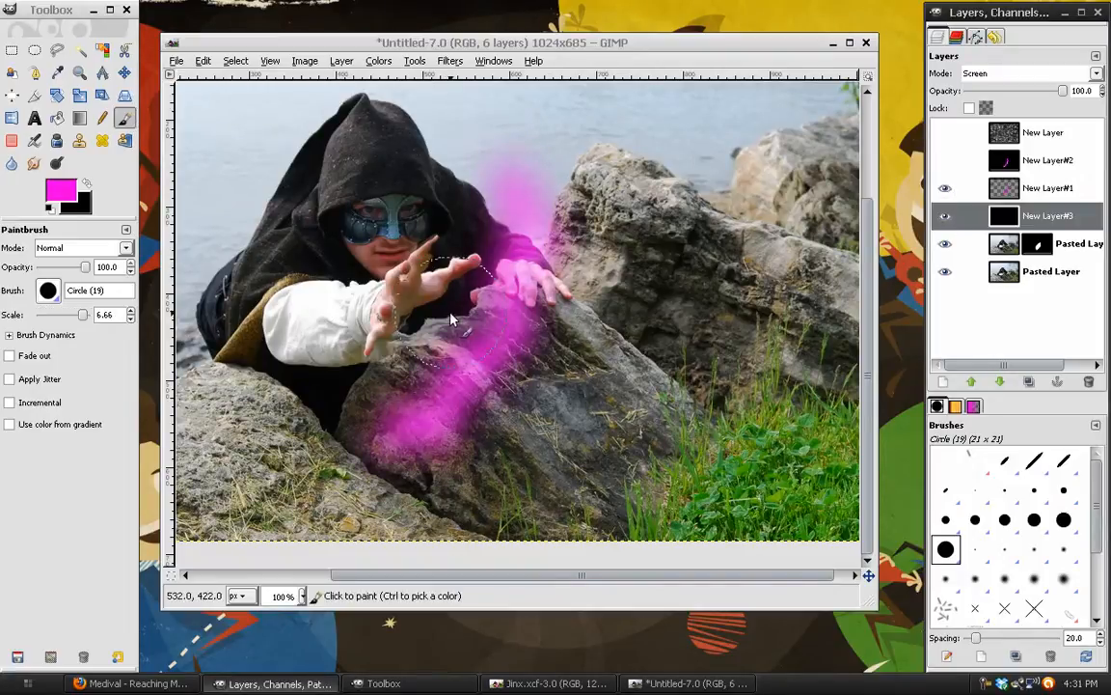
{"action": "left_click", "coordinate": [448, 314]}
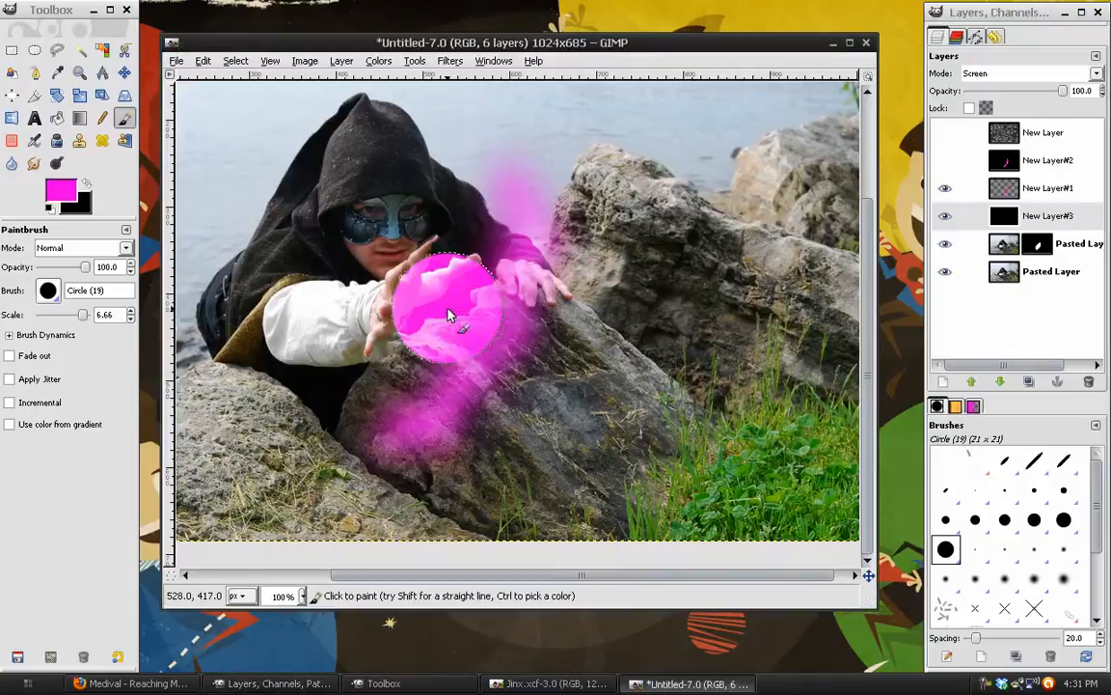
{"action": "left_click", "coordinate": [945, 188]}
- Apply a Gaussian Blur with a 105 px horizontal and vertical radius to the magenta circle layer
{"action": "left_click", "coordinate": [454, 62]}
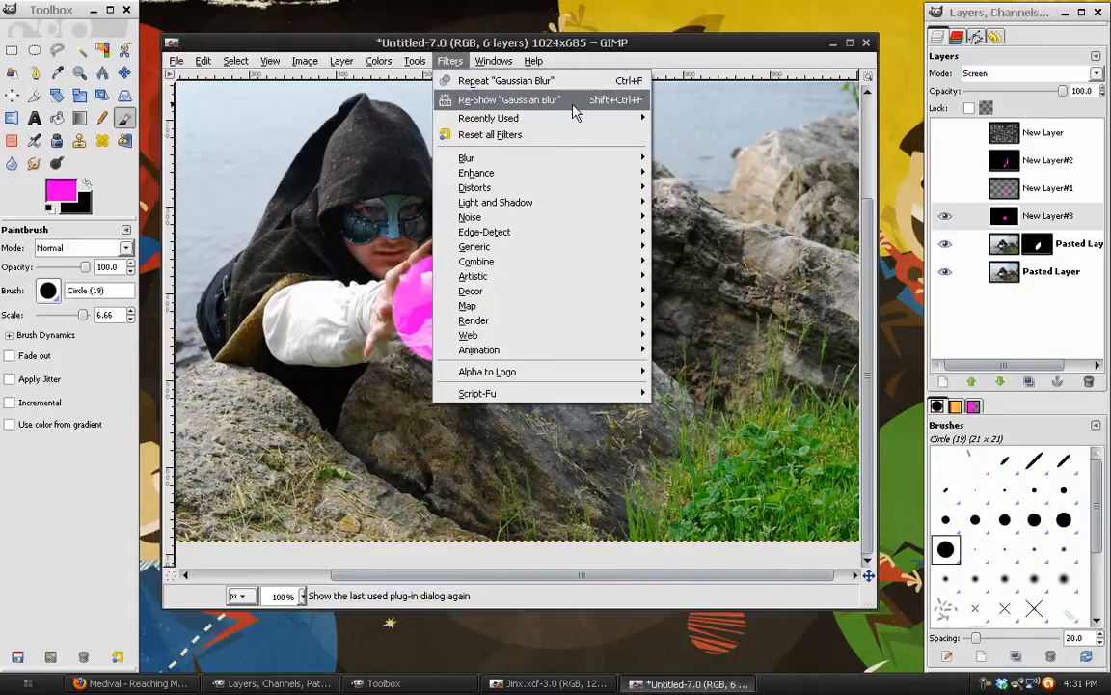
{"action": "left_click", "coordinate": [339, 255]}
{"action": "key", "text": "shift+ctrl+f"}
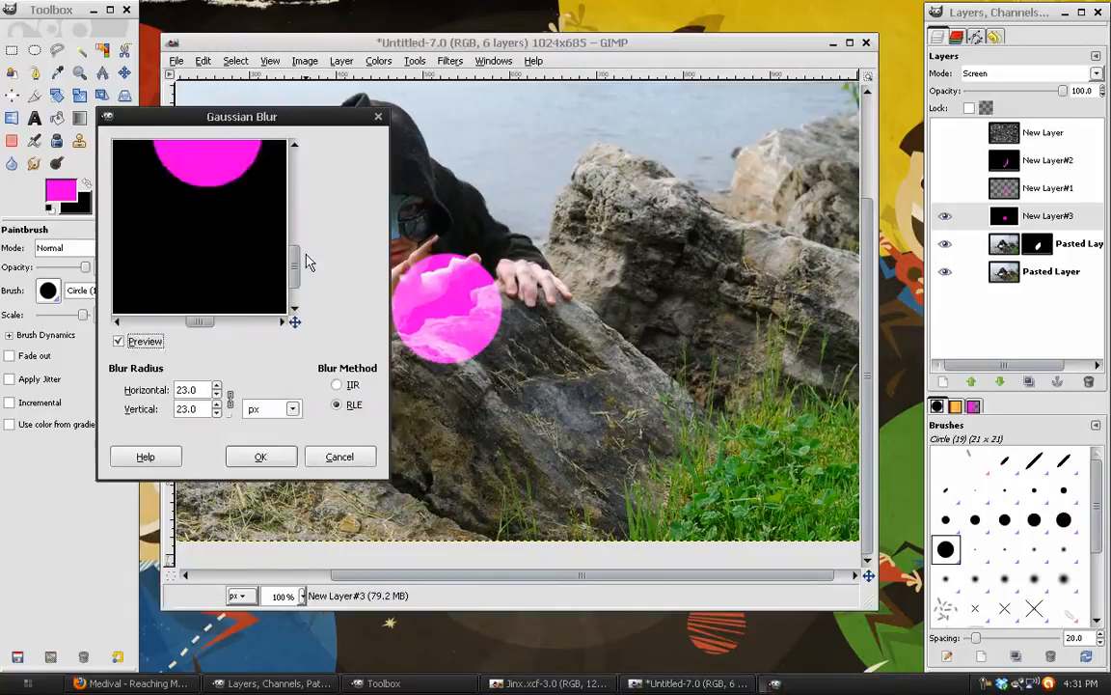
{"action": "left_click", "coordinate": [217, 385]}
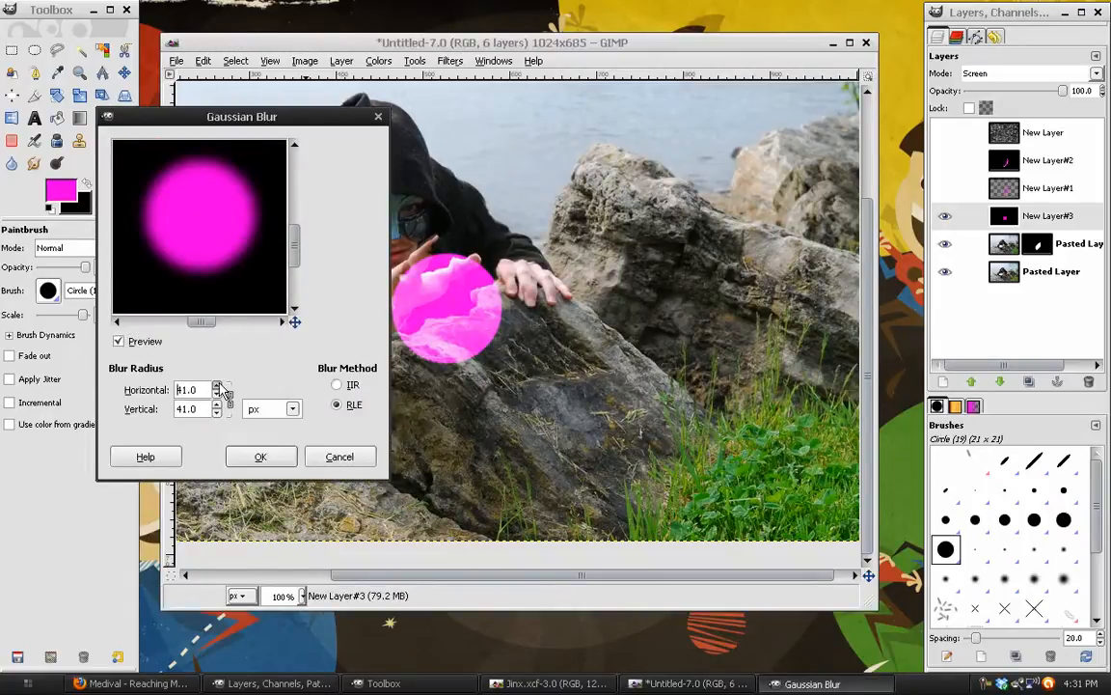
{"action": "left_click", "coordinate": [219, 387]}
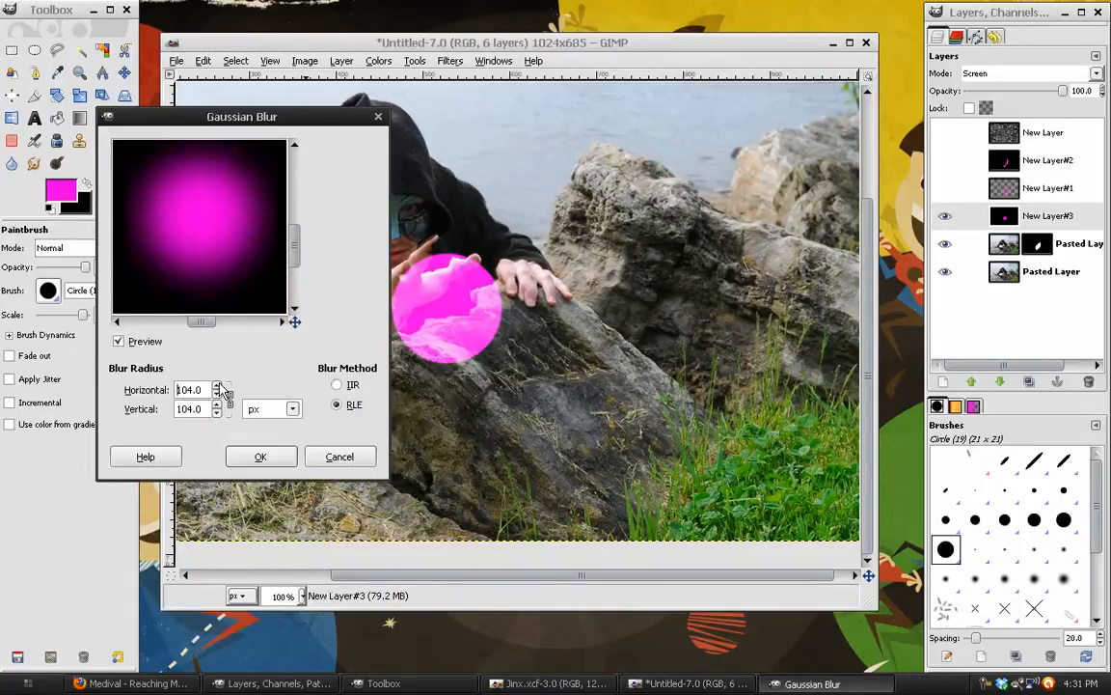
{"action": "left_click", "coordinate": [218, 386]}
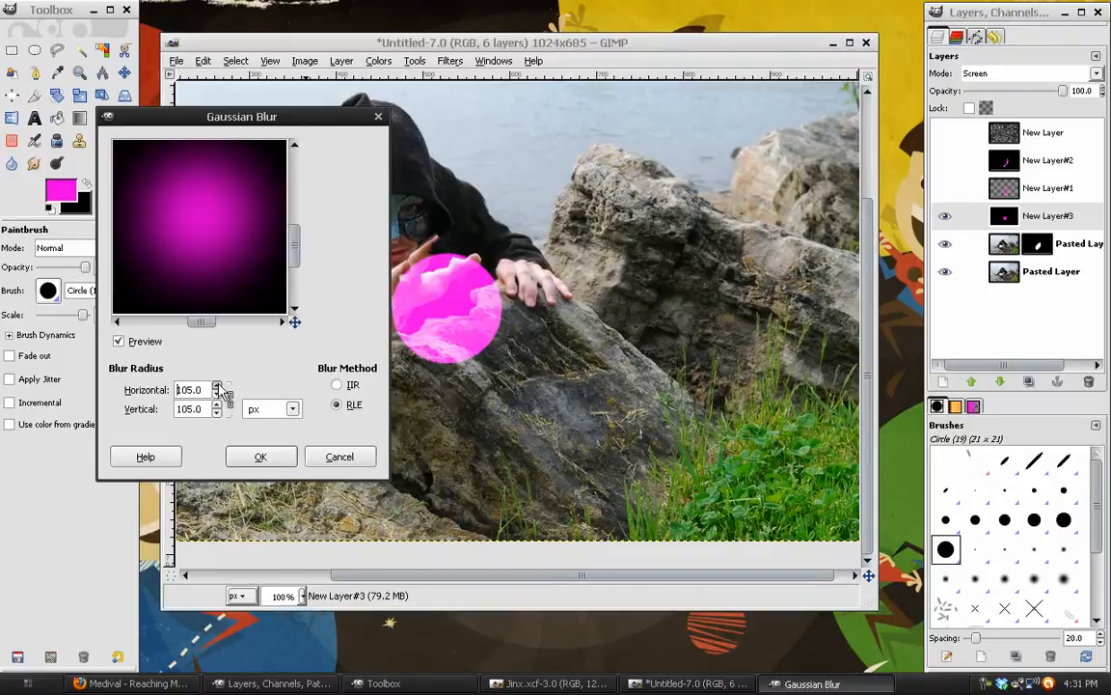
{"action": "left_click", "coordinate": [261, 457]}
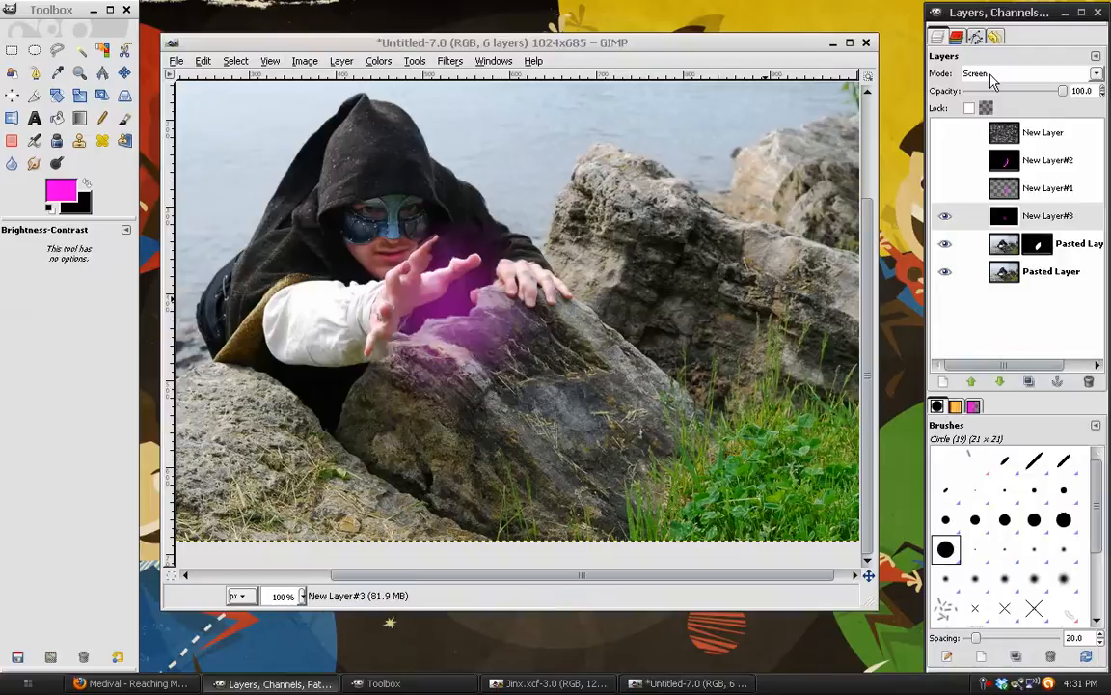
- Set the blurred circle layer to Normal mode and displace it by X -33 and Y -24 using the noise layer as the map
{"action": "left_click", "coordinate": [995, 75]}
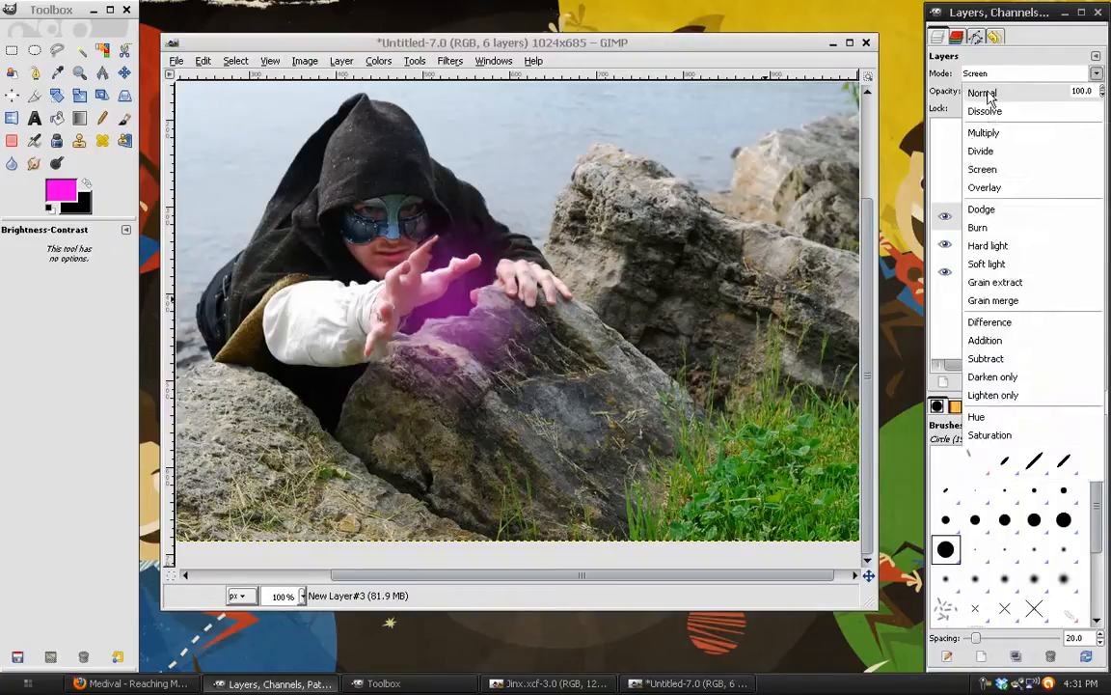
{"action": "left_click", "coordinate": [990, 94]}
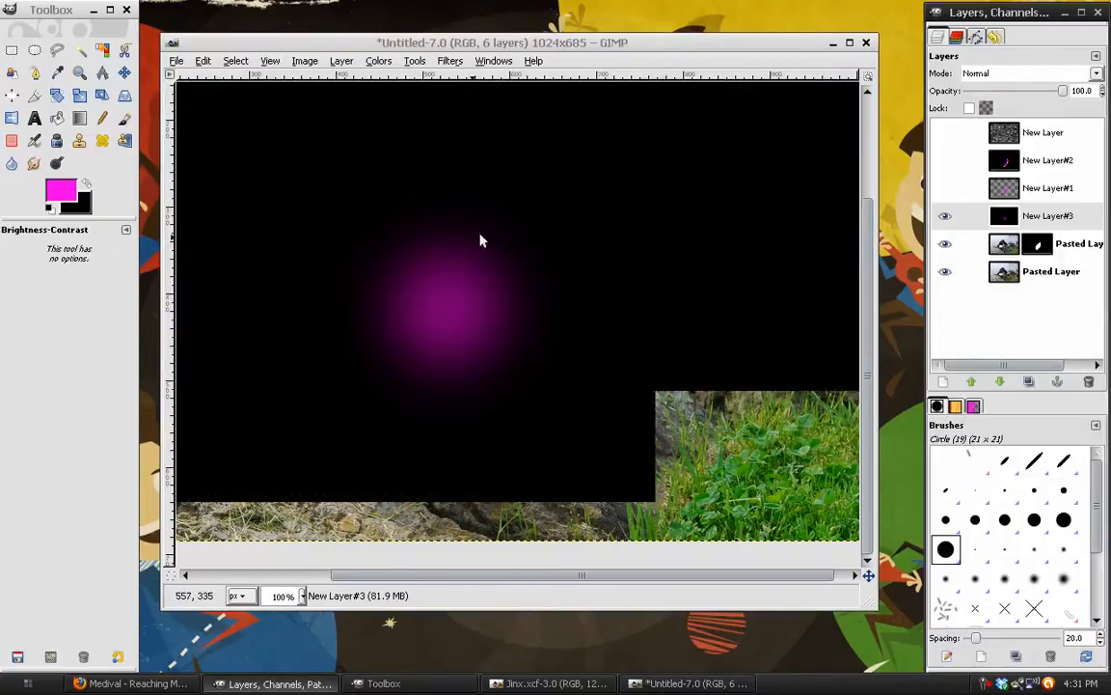
{"action": "left_click", "coordinate": [450, 61]}
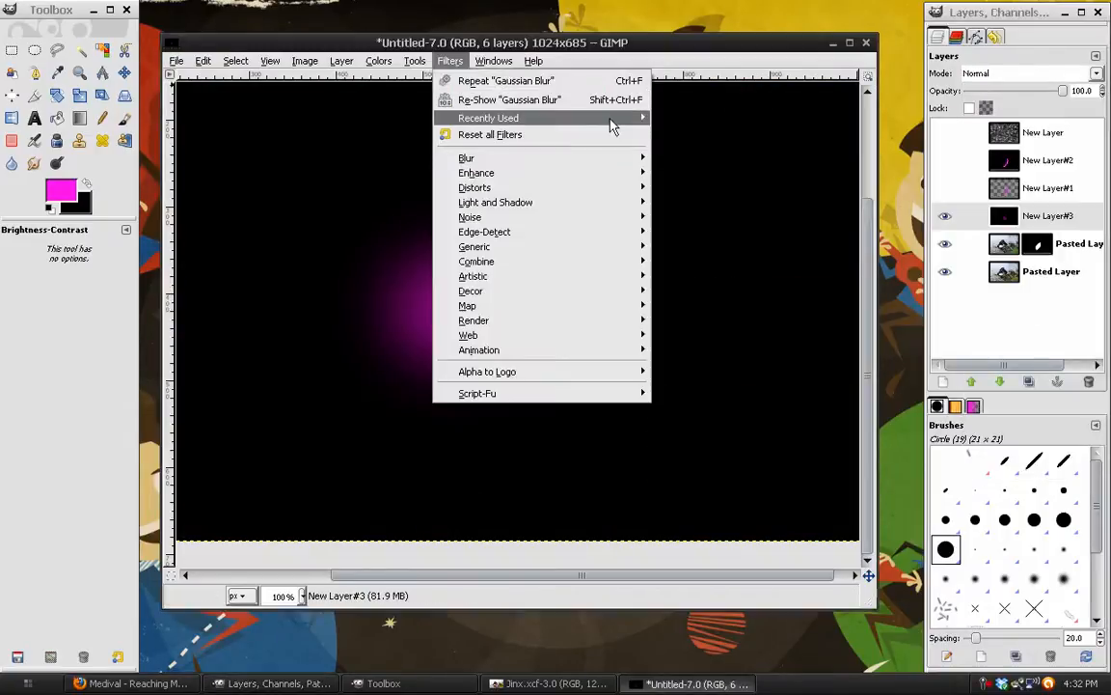
{"action": "mouse_move", "coordinate": [636, 123]}
{"action": "left_click", "coordinate": [695, 134]}
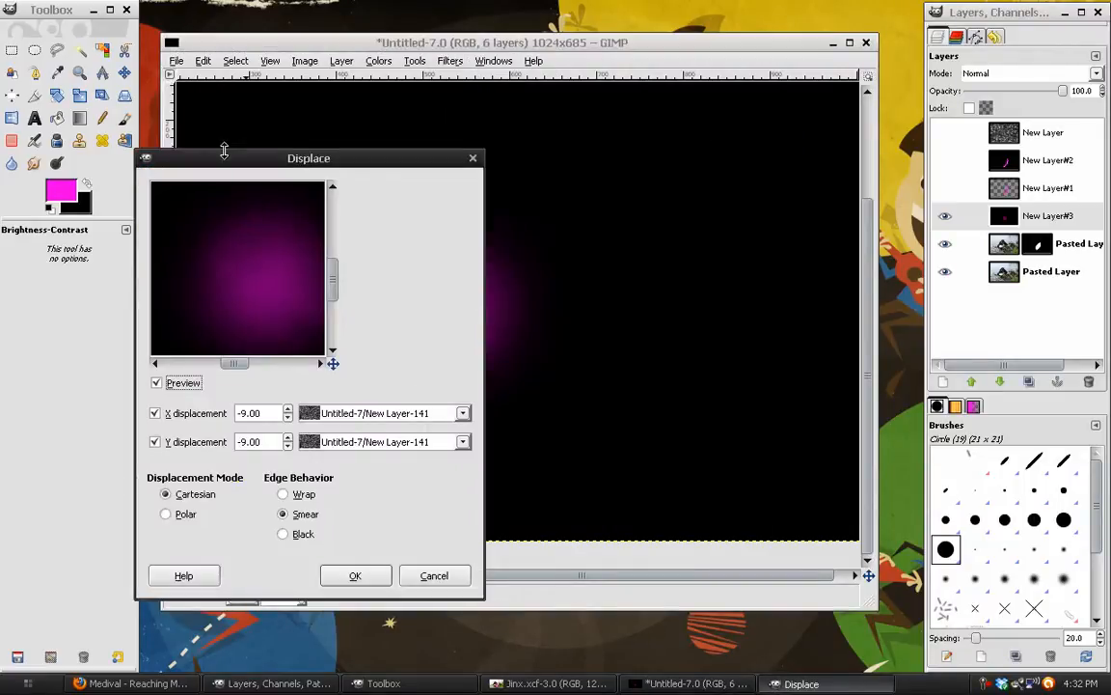
{"action": "left_click_drag", "start_coordinate": [223, 148], "coordinate": [243, 104]}
{"action": "left_click_drag", "start_coordinate": [246, 213], "coordinate": [272, 239]}
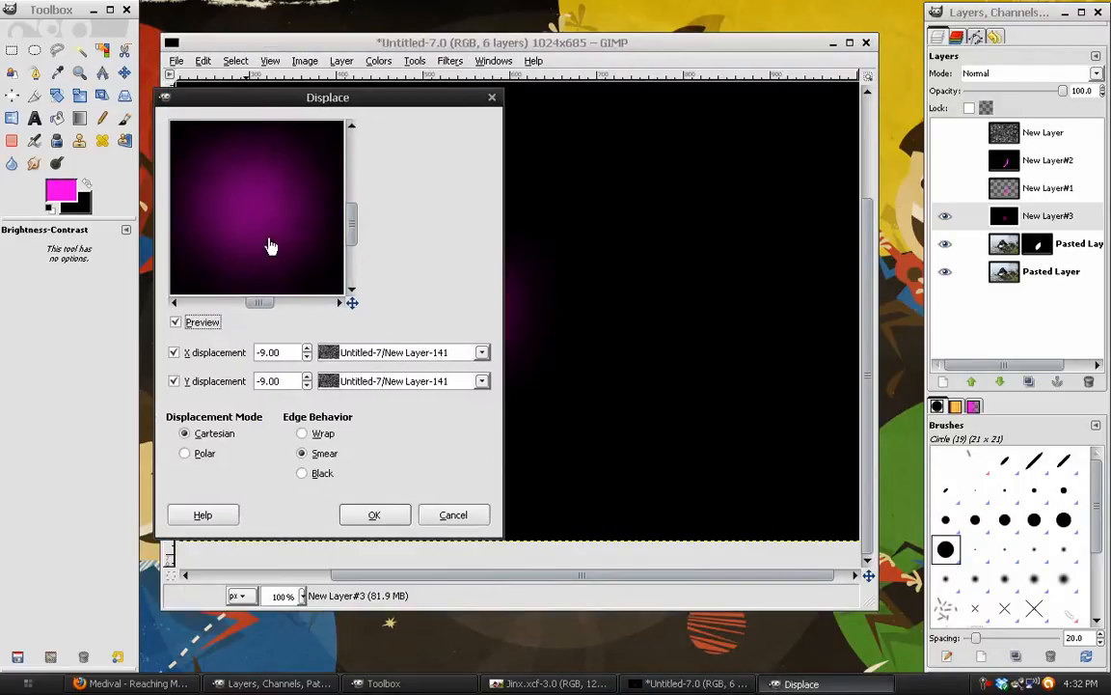
{"action": "left_click", "coordinate": [306, 358]}
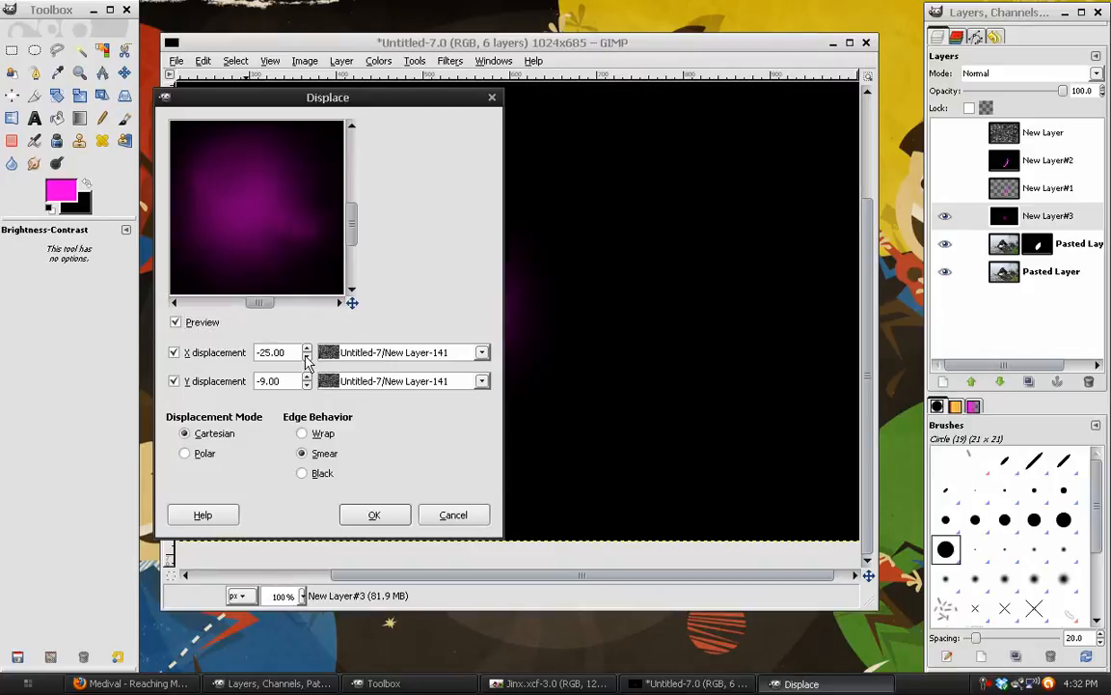
{"action": "left_click", "coordinate": [307, 358]}
{"action": "left_click", "coordinate": [308, 358]}
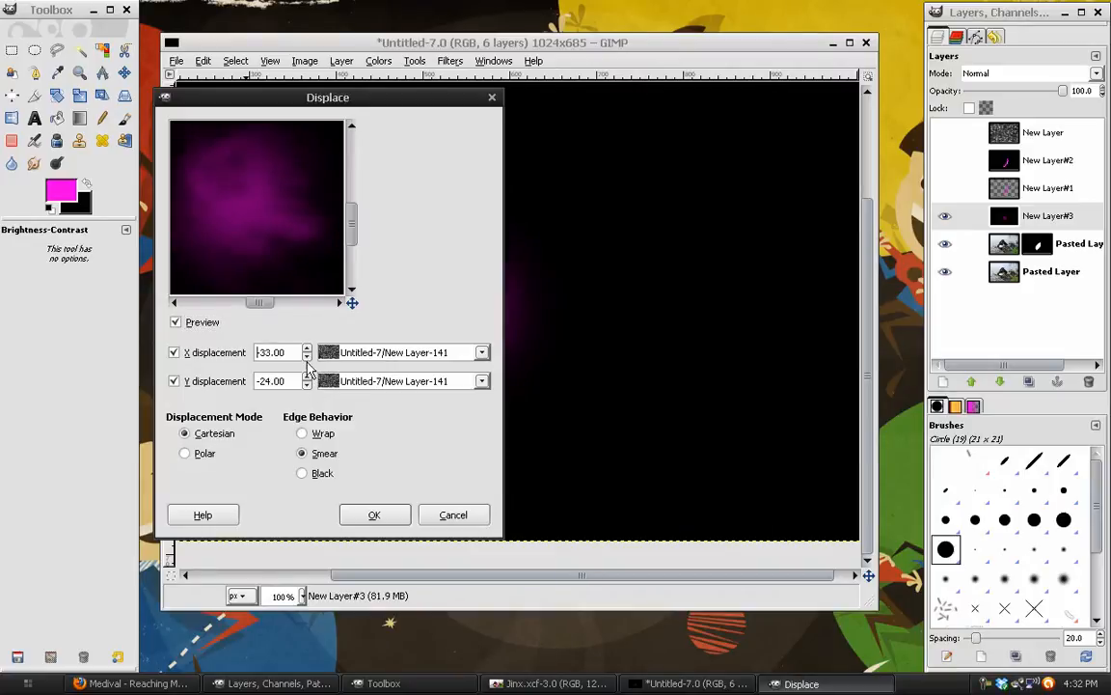
{"action": "left_click", "coordinate": [376, 518]}
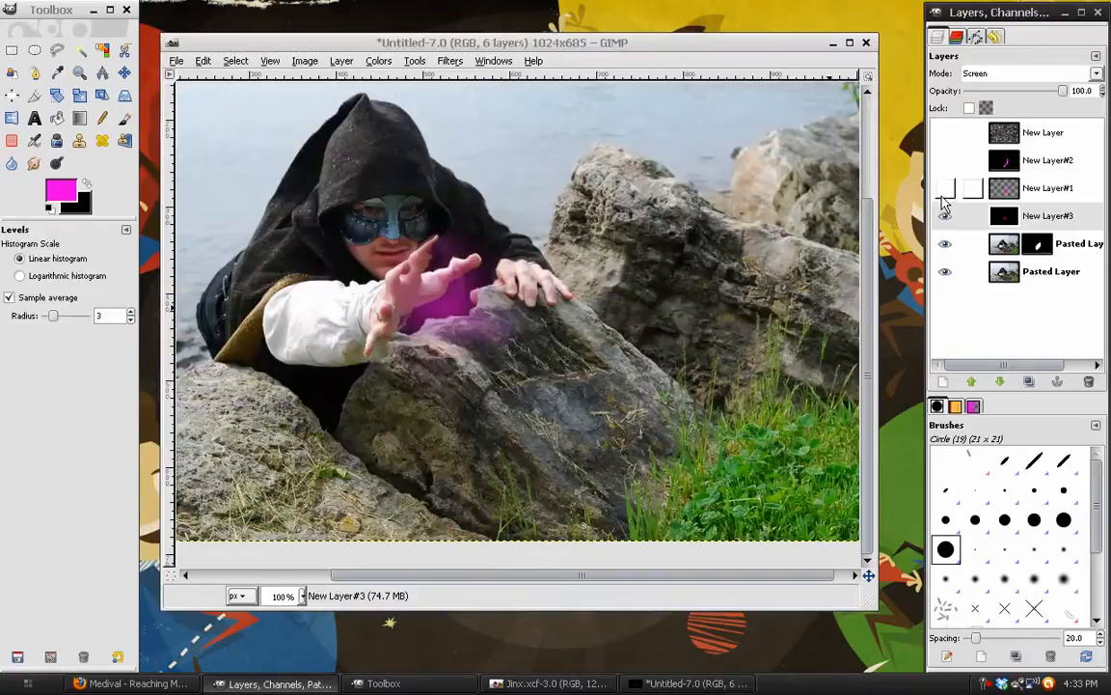
- Show the pink glow and lightning layers again and set the blurred circle layer's mode to Addition
{"action": "left_click", "coordinate": [944, 192]}
{"action": "left_click", "coordinate": [945, 163]}
{"action": "left_click", "coordinate": [1004, 75]}
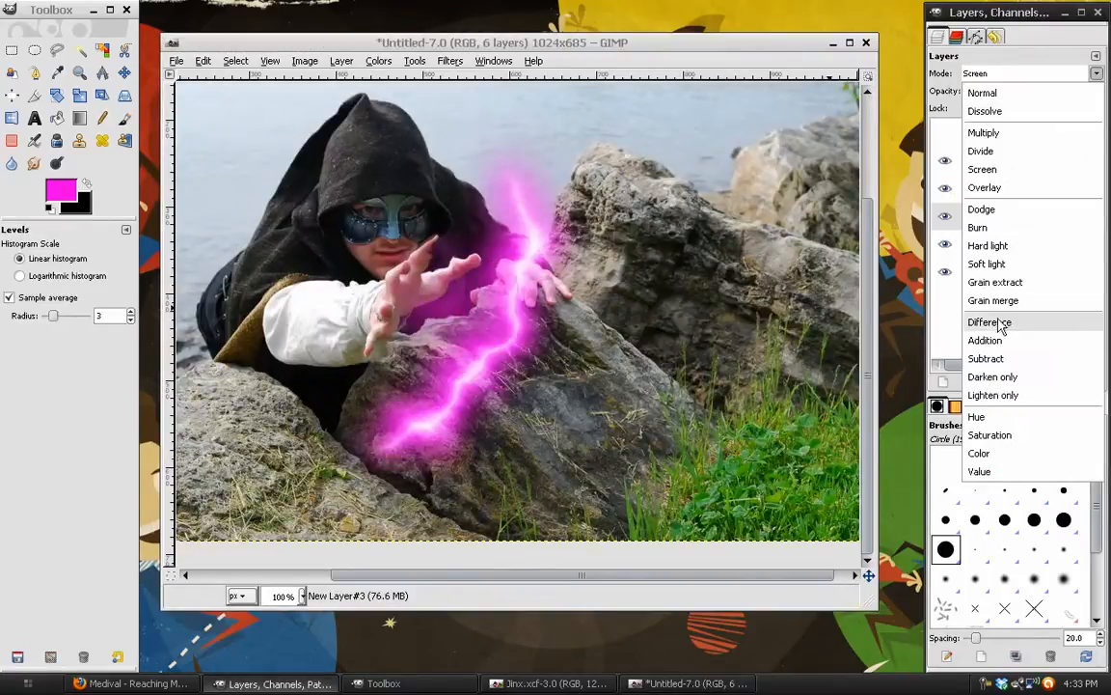
{"action": "left_click", "coordinate": [986, 340]}
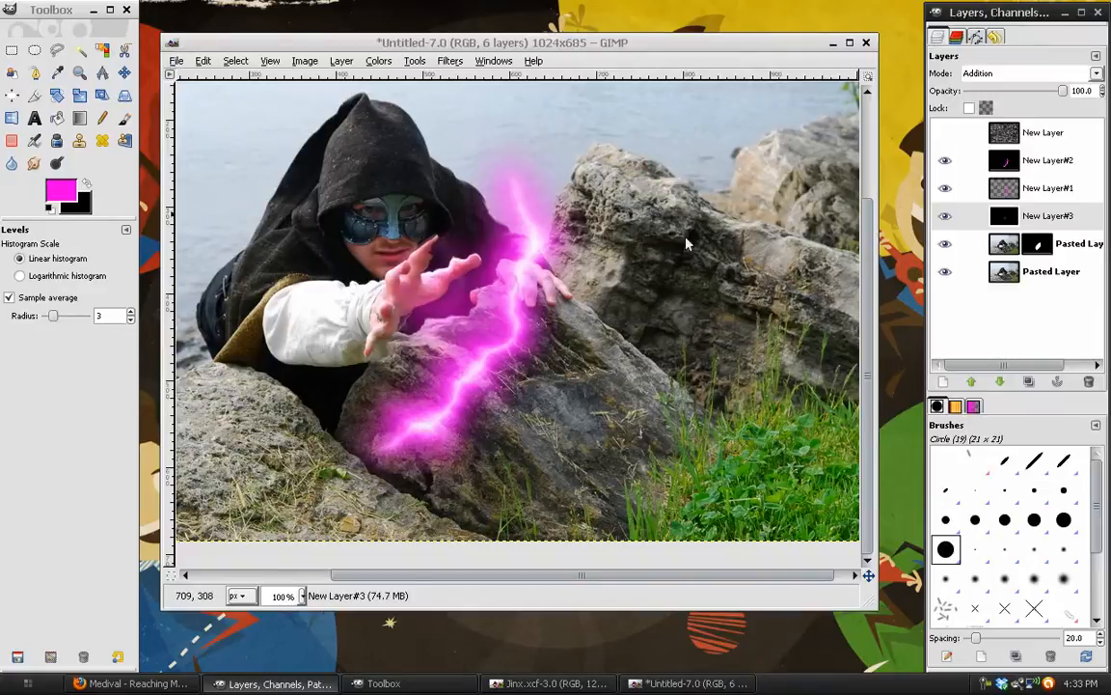
{"action": "left_click", "coordinate": [1023, 218]}
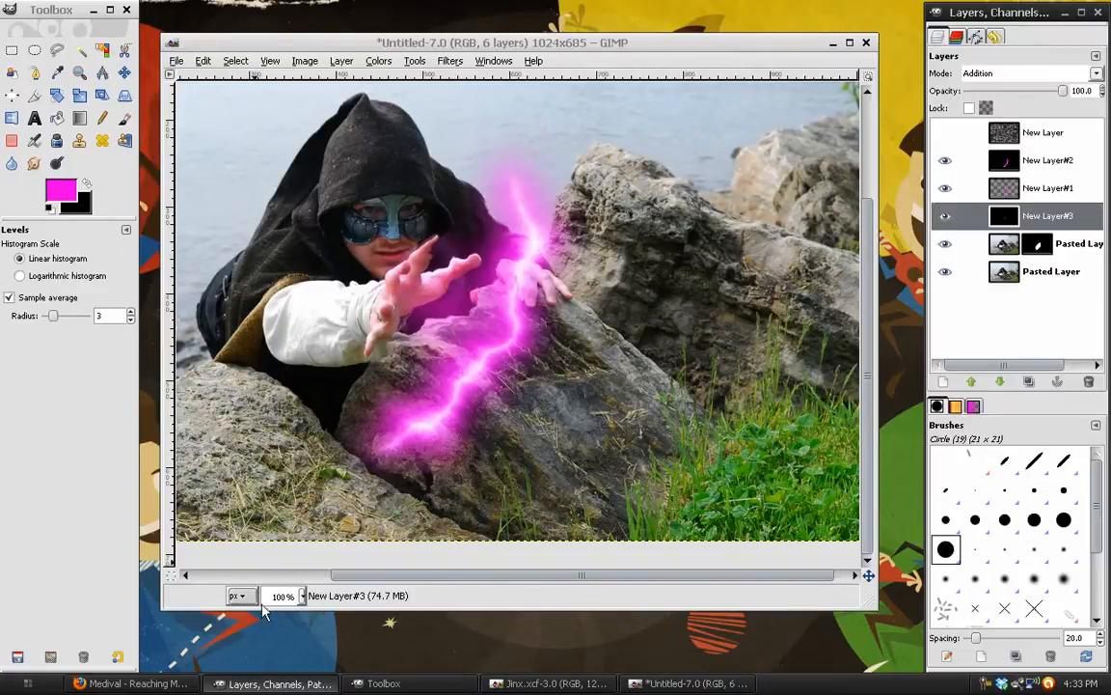
- Create a new layer from everything visible, directly above the lightning layer
{"action": "key", "text": "minus"}
{"action": "left_click_drag", "start_coordinate": [447, 434], "coordinate": [460, 363]}
{"action": "key", "text": "2"}
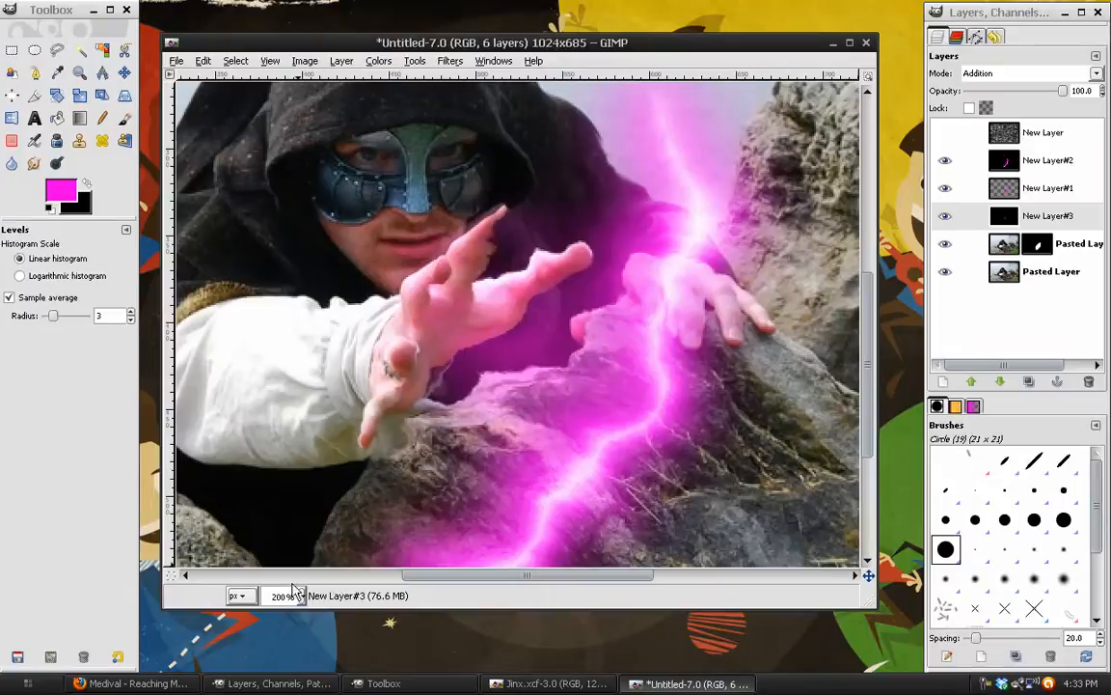
{"action": "key", "text": "1"}
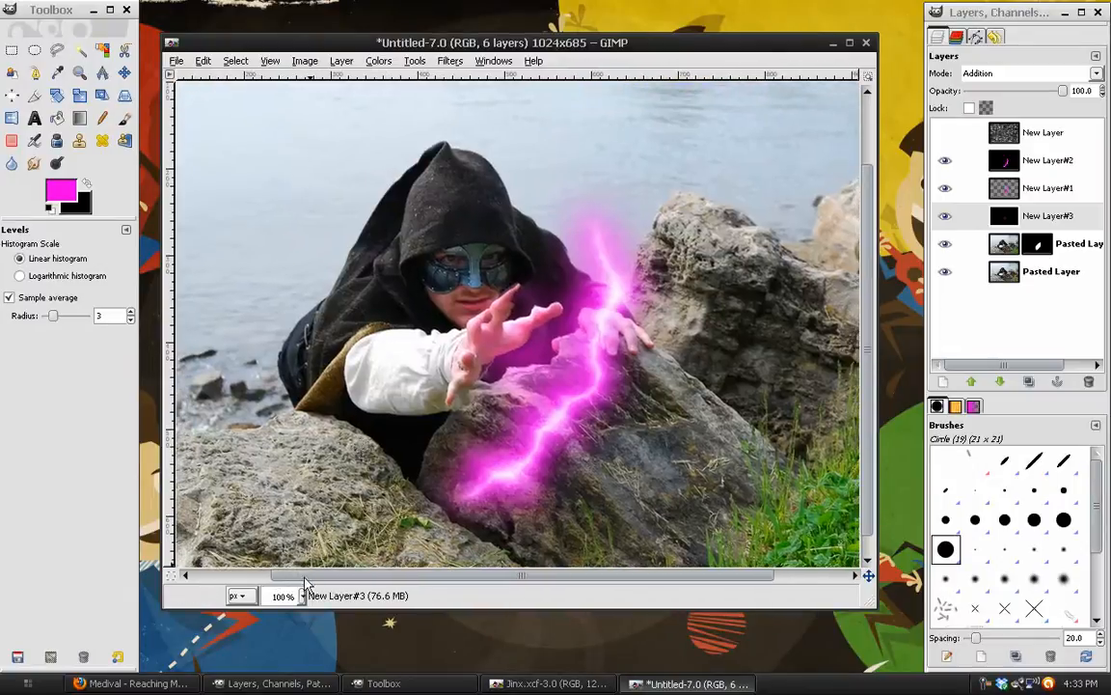
{"action": "key", "text": "minus"}
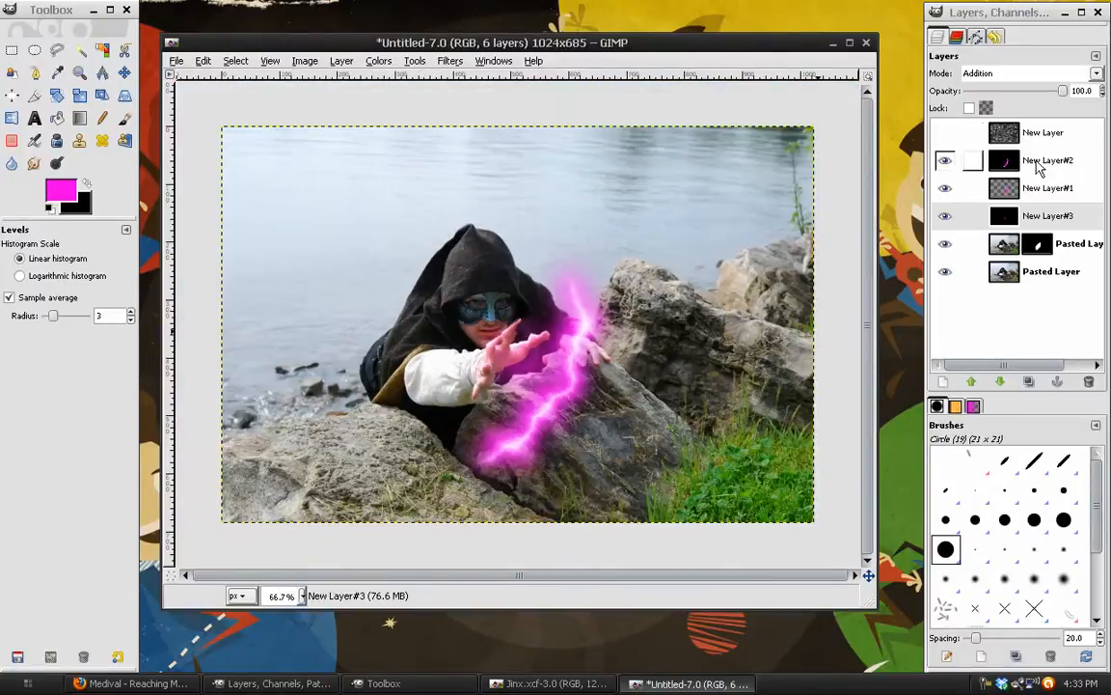
{"action": "left_click", "coordinate": [1048, 160]}
{"action": "left_click", "coordinate": [341, 63]}
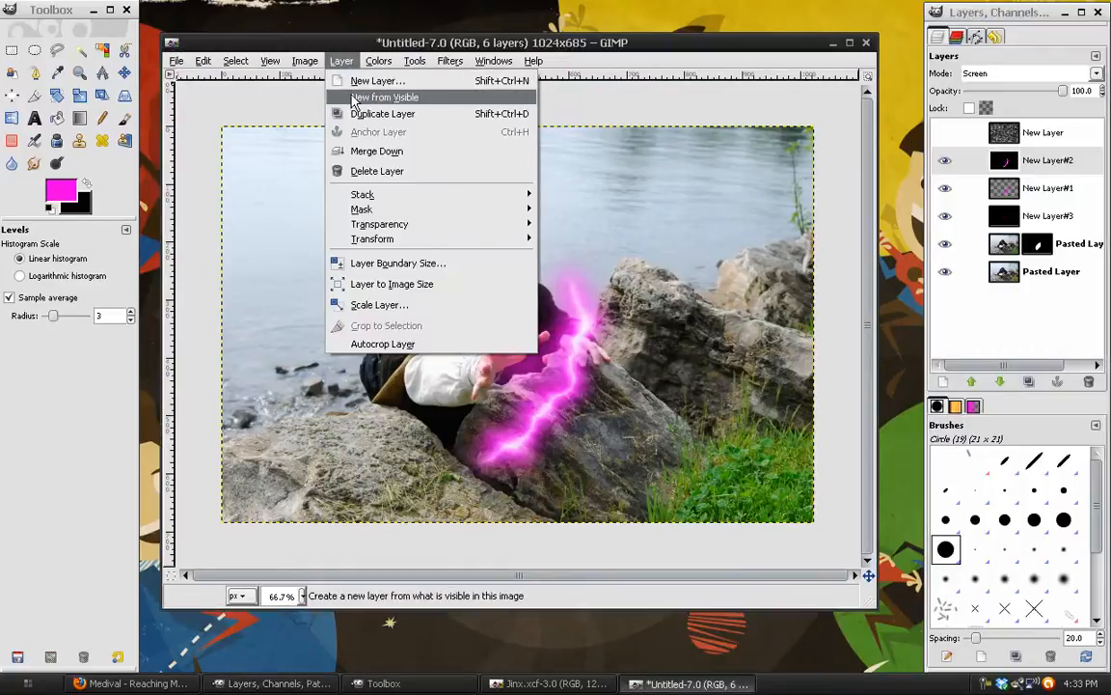
{"action": "left_click", "coordinate": [324, 96]}
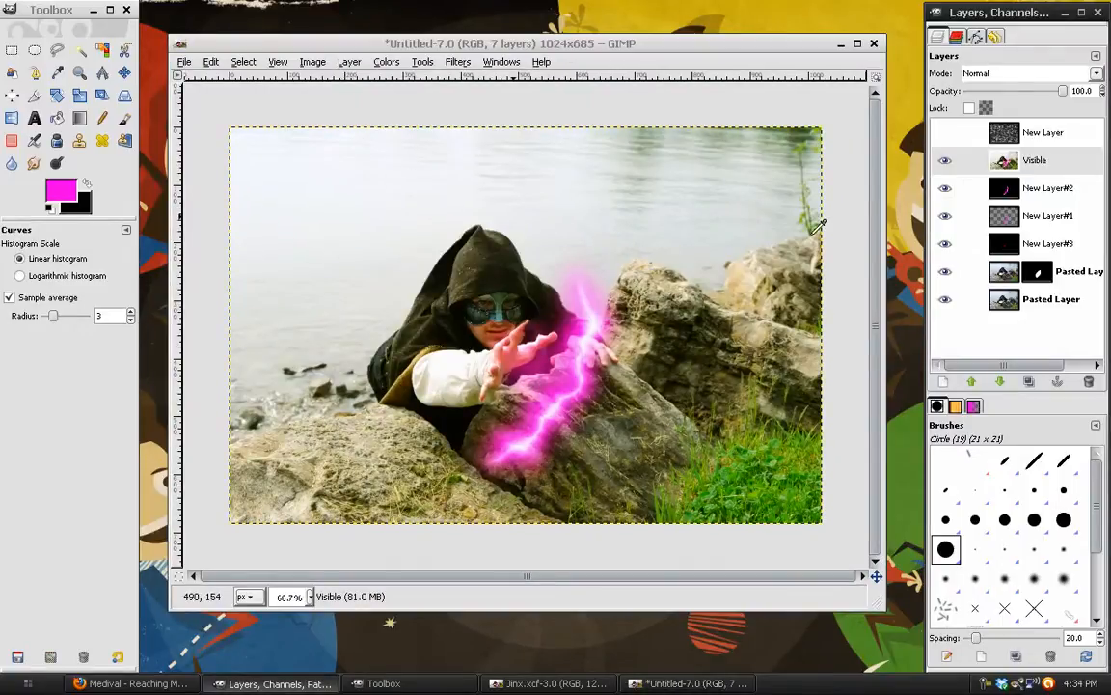
- Compare the picture with and without the colour-adjusted Visible layer and examine the whole image
{"action": "left_click", "coordinate": [945, 160]}
{"action": "left_click", "coordinate": [945, 160]}
{"action": "scroll", "coordinate": [540, 261], "scroll_direction": "down", "scroll_amount": 1}
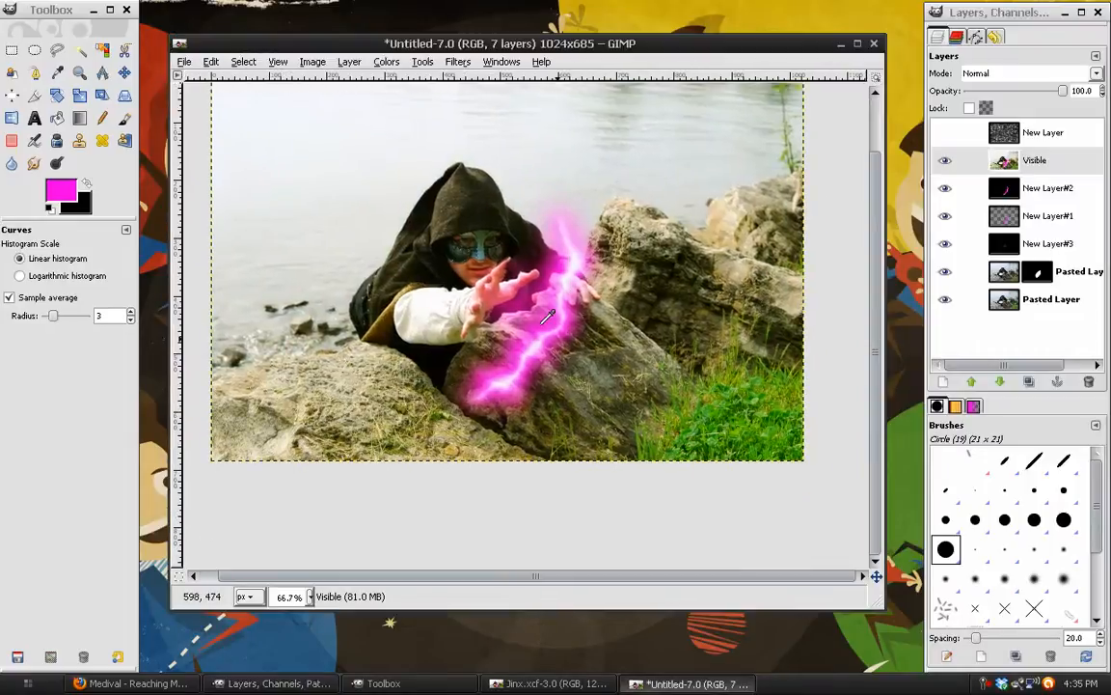
{"action": "key", "text": "Page_Down"}
{"action": "left_click_drag", "start_coordinate": [398, 44], "coordinate": [404, 35]}
{"action": "scroll", "coordinate": [473, 277], "scroll_direction": "left", "scroll_amount": 1}
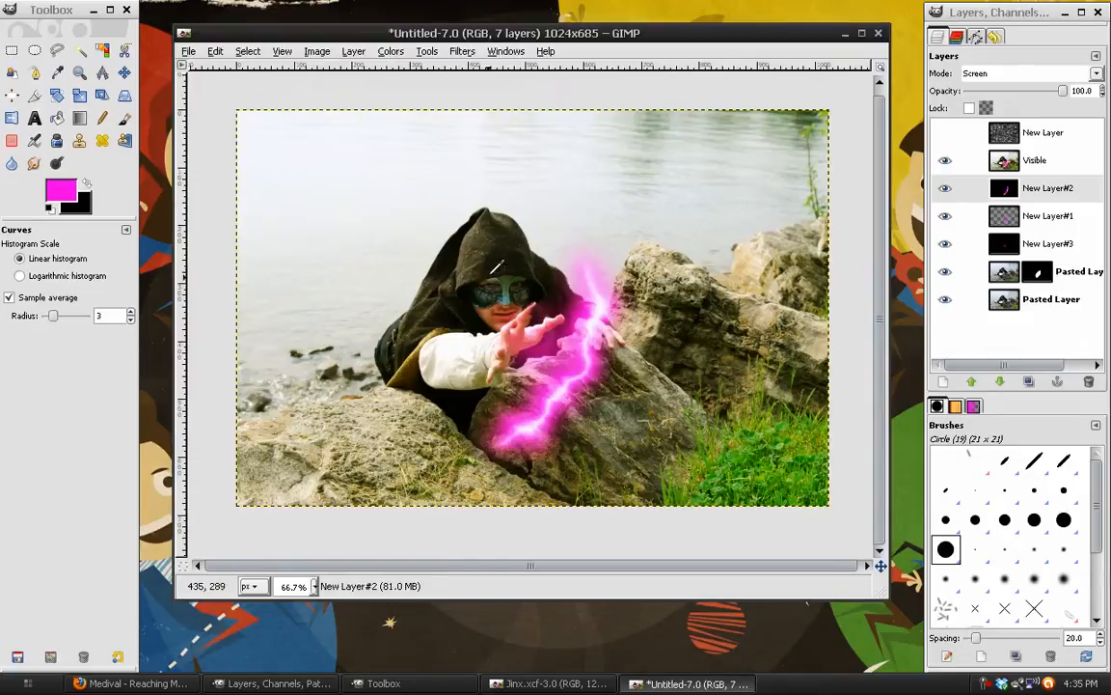